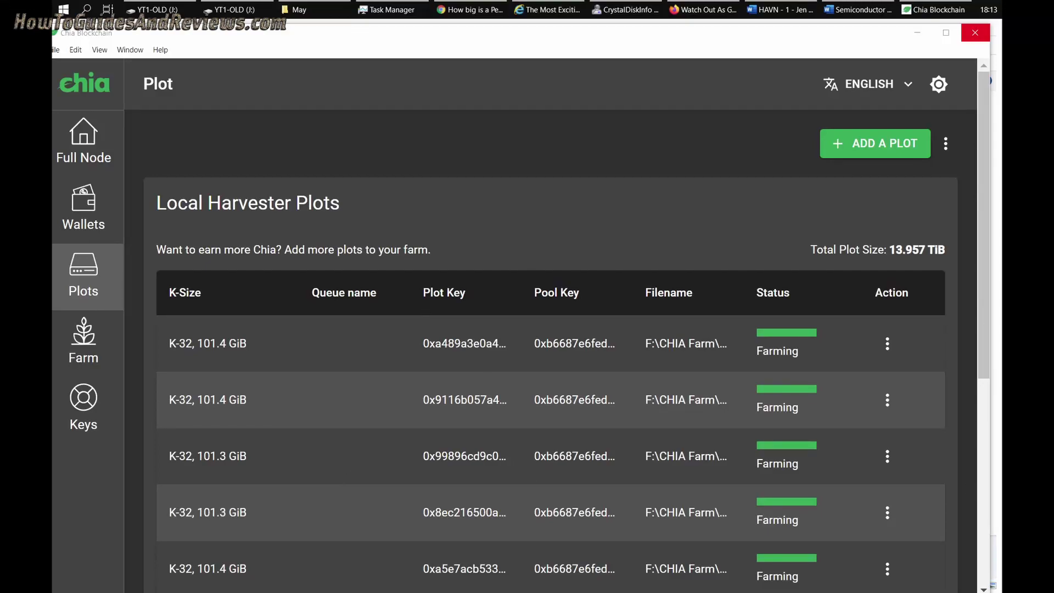
Step: Check the health and temperature of the J:, C: and D: drives in CrystalDiskInfo
left_click(602, 13)
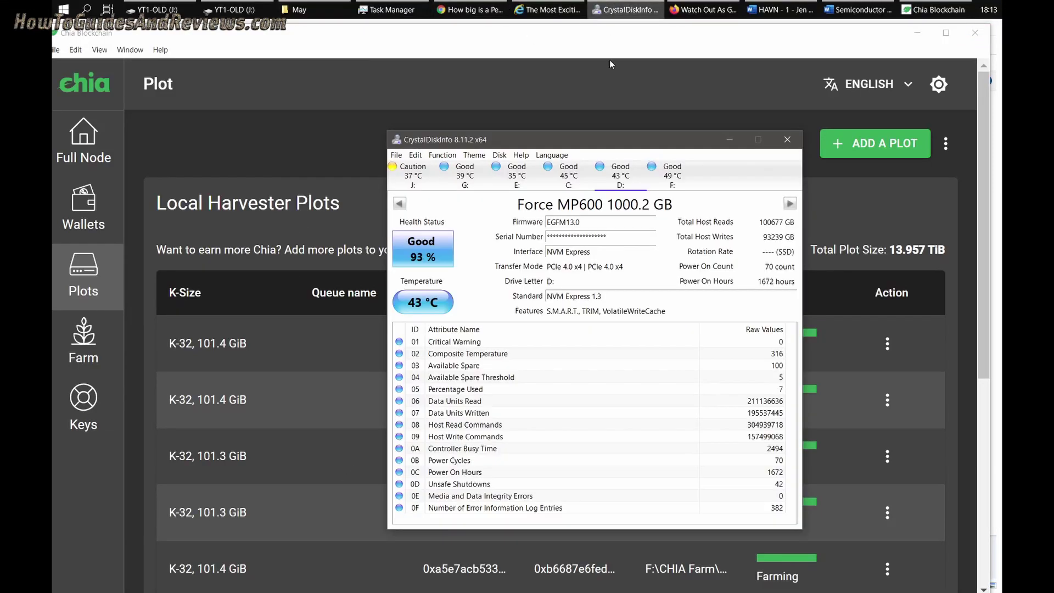
left_click(413, 177)
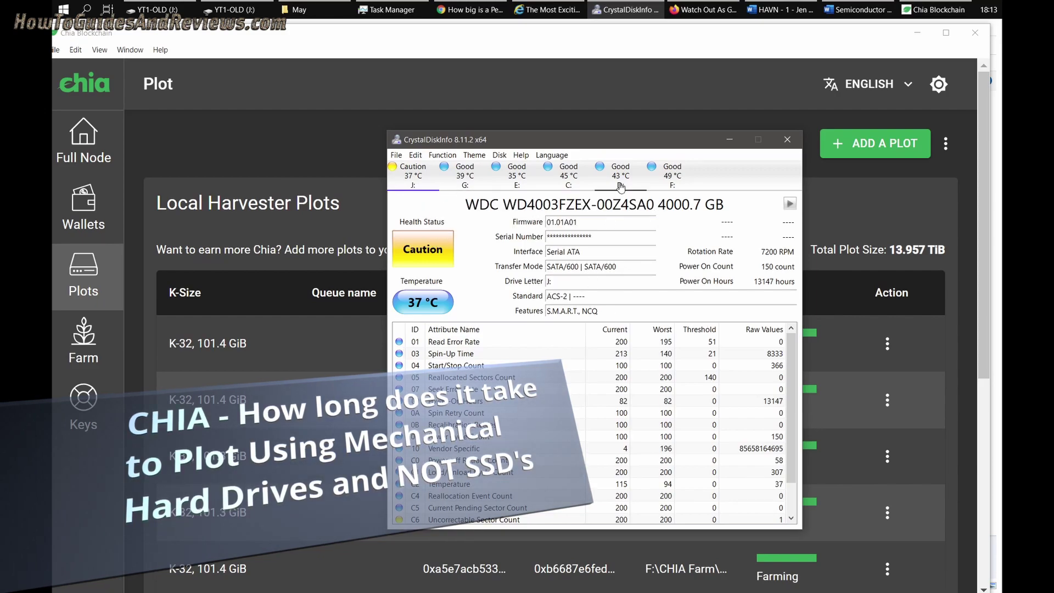
left_click(570, 175)
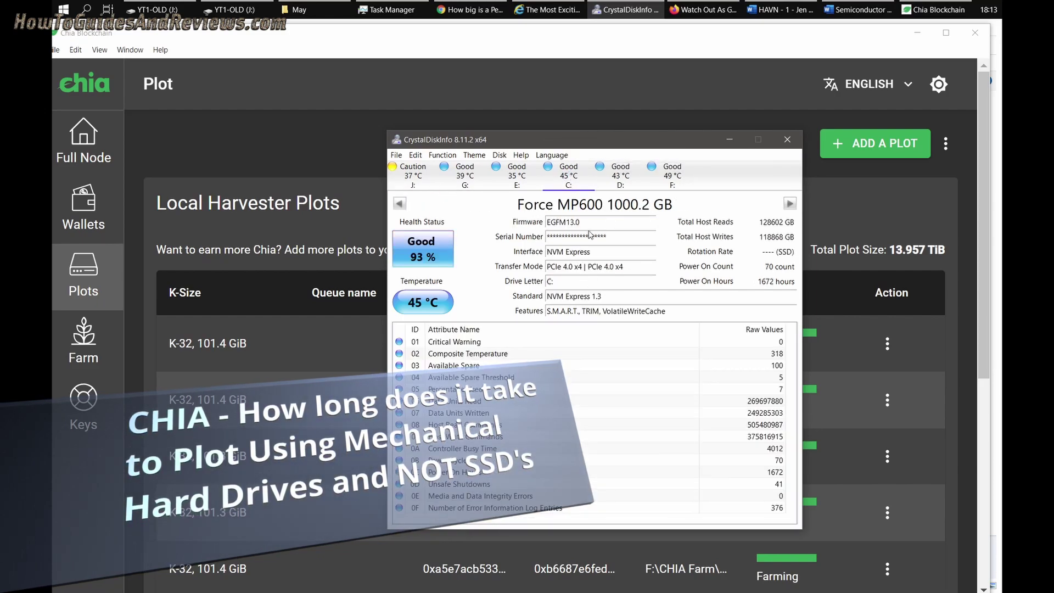
left_click(616, 176)
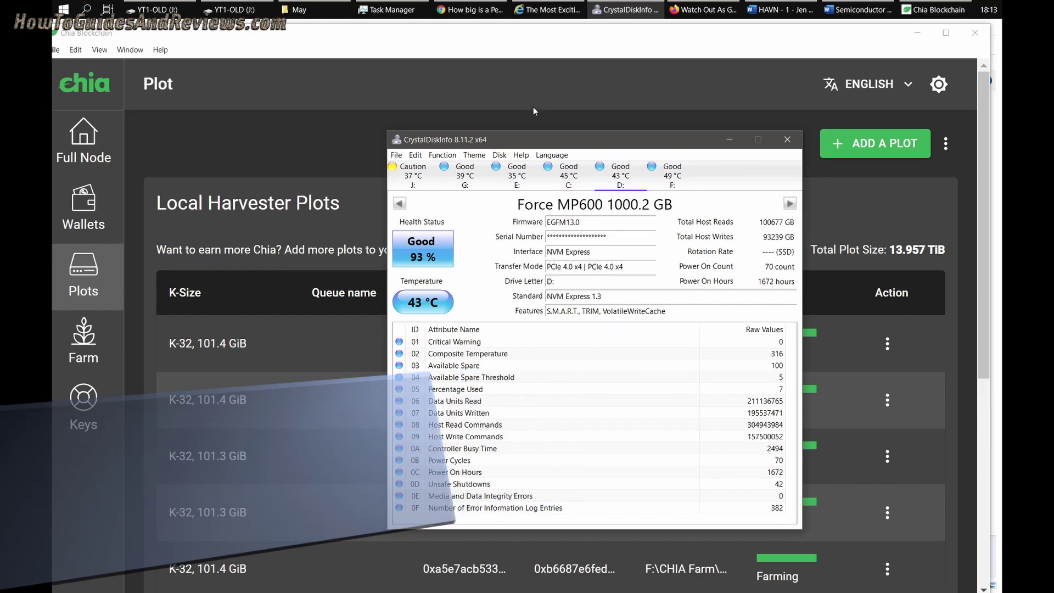
left_click(841, 254)
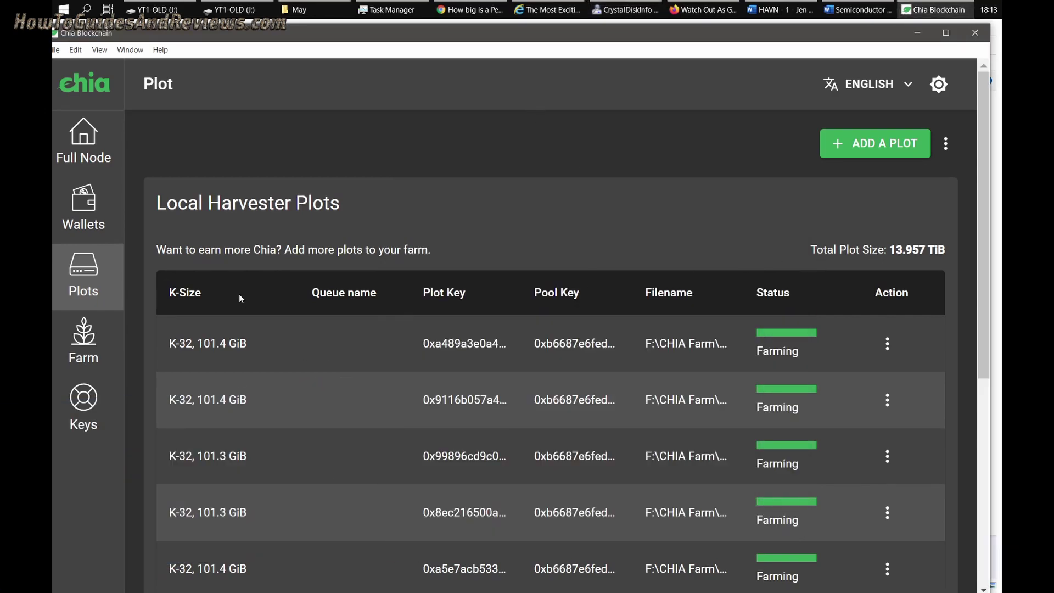
Step: Open Chia's Farm overview listing 141 plots totalling 13.957 TiB
left_click(85, 340)
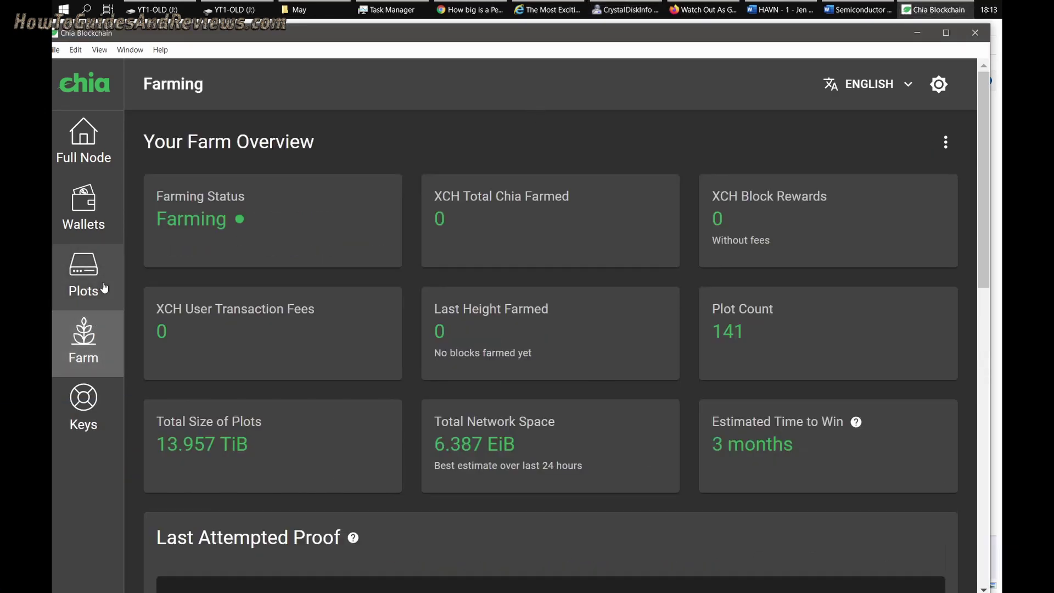
left_click_drag(410, 219, 618, 215)
left_click(551, 397)
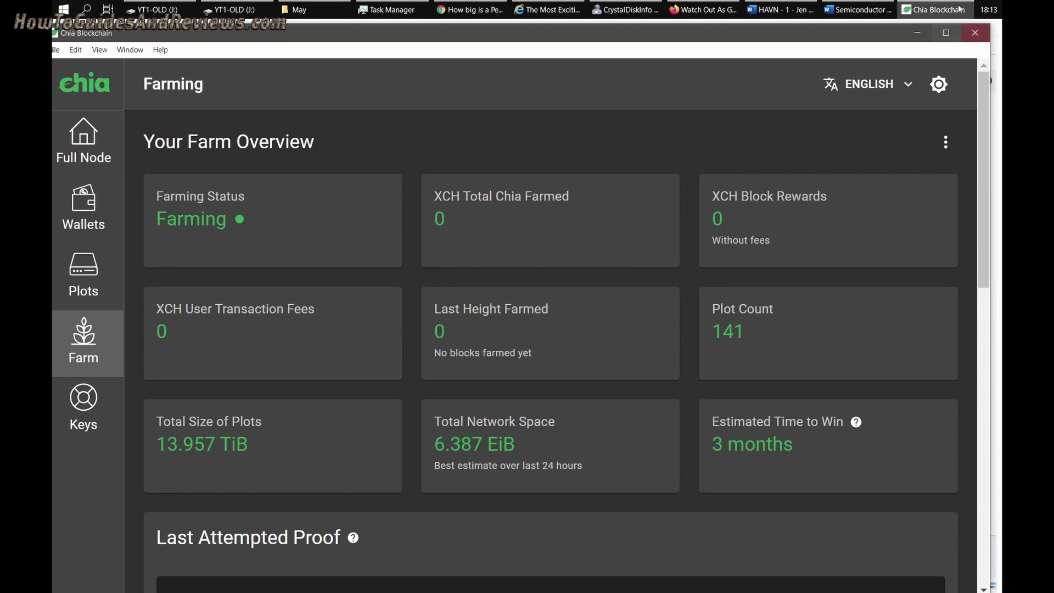
Step: Recheck the C: and D: drive temperatures in CrystalDiskInfo
mouse_move(946, 5)
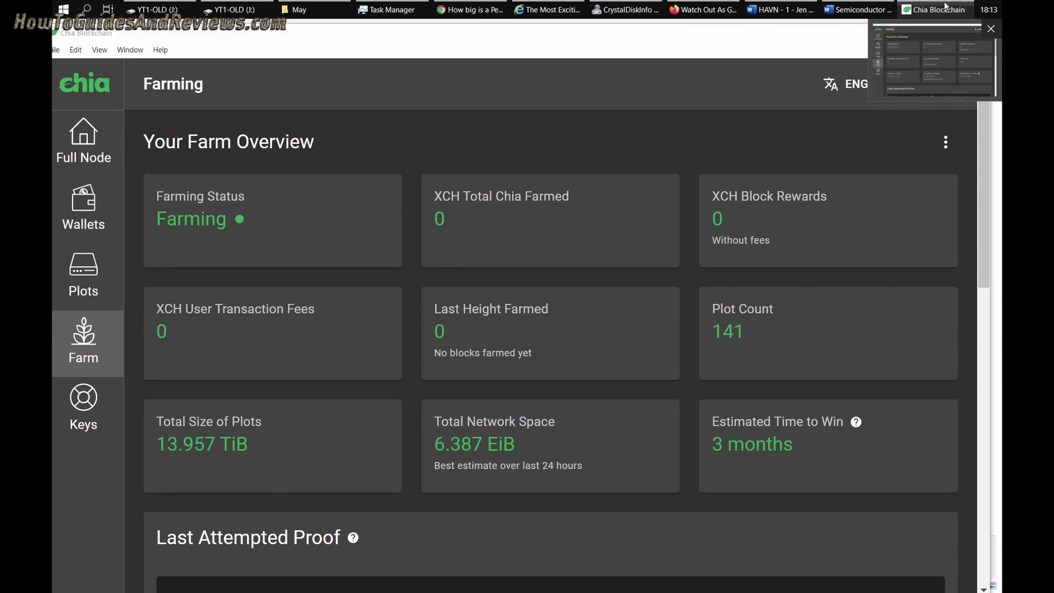
left_click(610, 5)
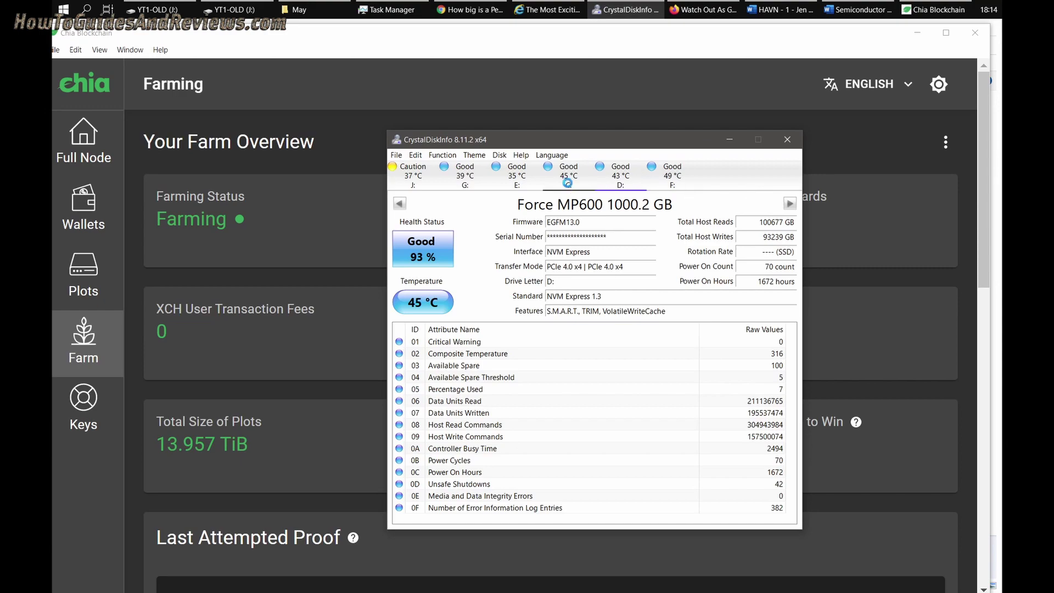
left_click(618, 182)
left_click(615, 183)
Step: Open the Farm overview's extra options and check the current date and time
left_click(334, 200)
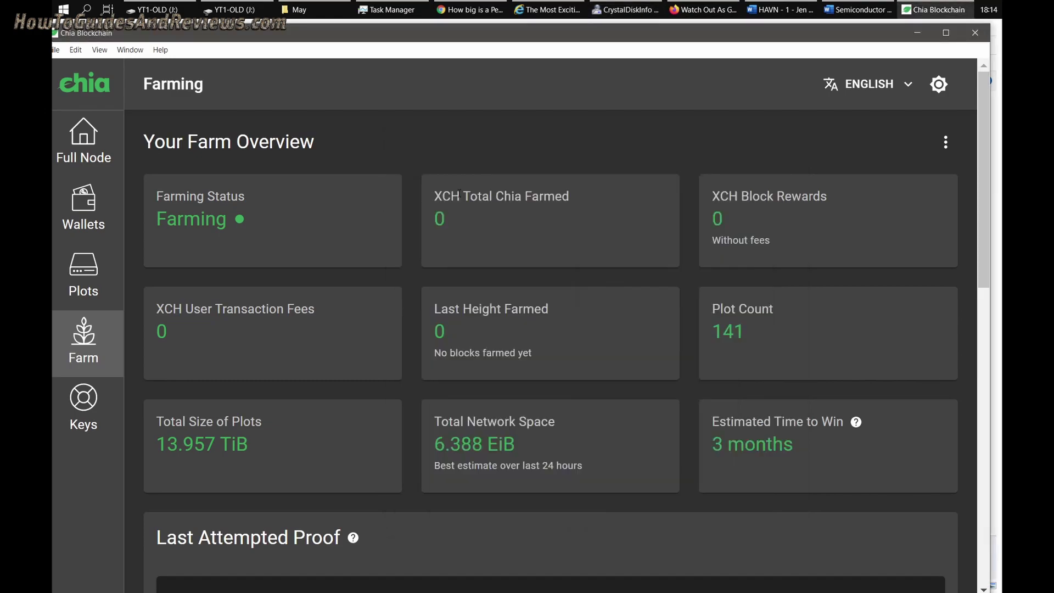
mouse_move(986, 215)
left_mouse_down()
mouse_move(982, 314)
mouse_move(984, 216)
left_mouse_up()
left_click(944, 141)
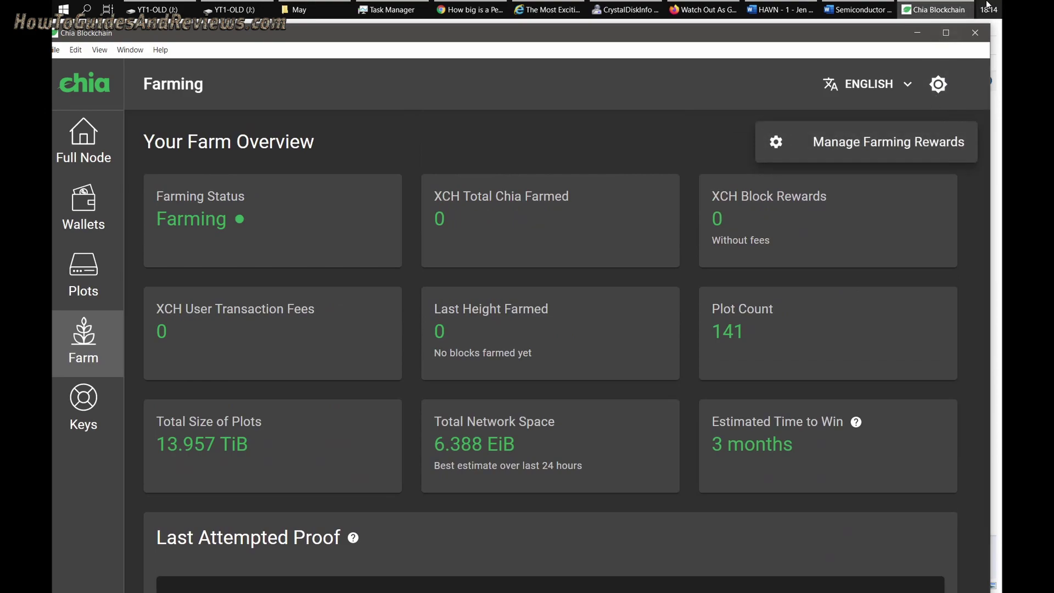
left_click(991, 10)
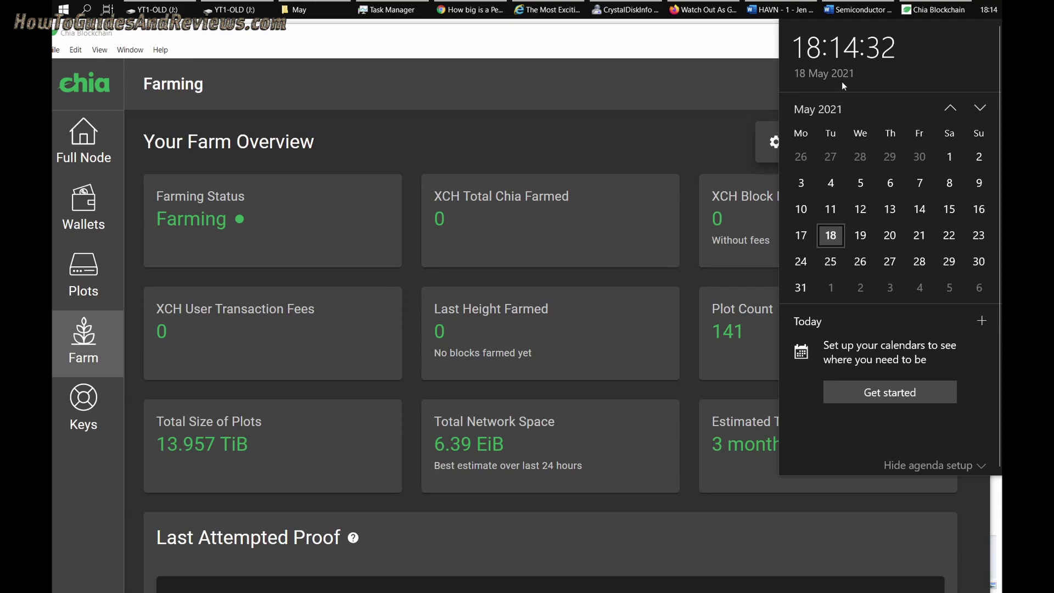
left_click(704, 94)
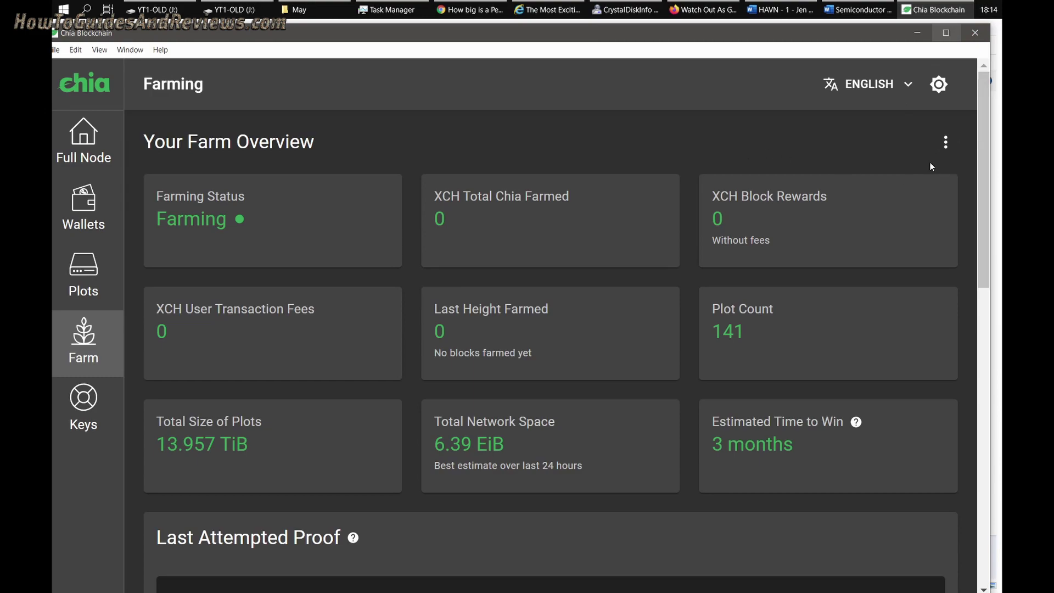
Step: Dismiss the Farm options menu unused and switch to the Plots section
left_click(945, 143)
left_click(509, 176)
scroll(509, 177, "down", 7)
scroll(510, 177, "up", 7)
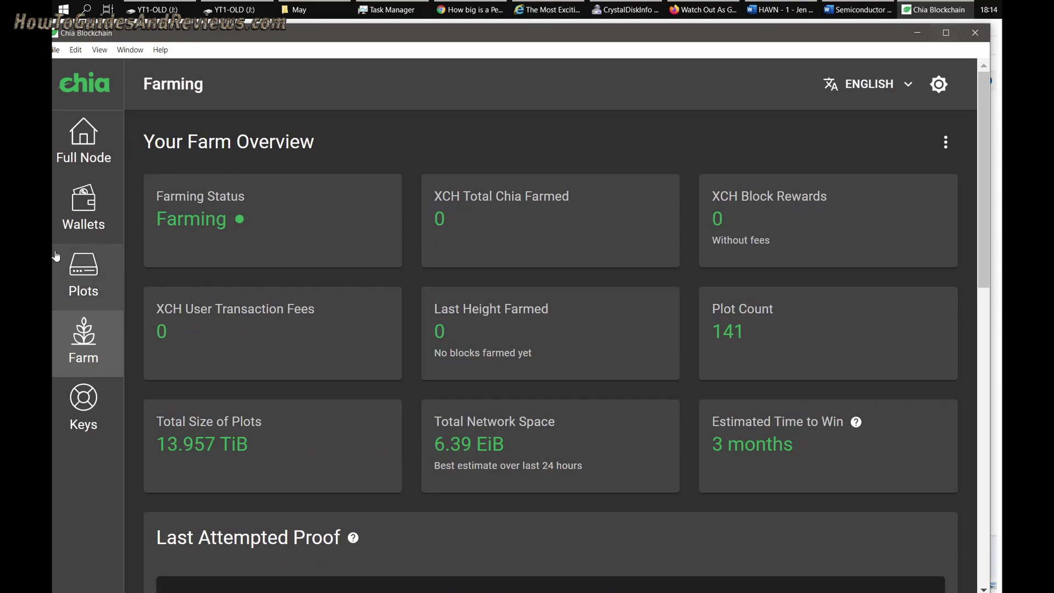
left_click(83, 209)
left_click(84, 275)
Step: Start a new plot and reveal its advanced plotting options
left_click(873, 141)
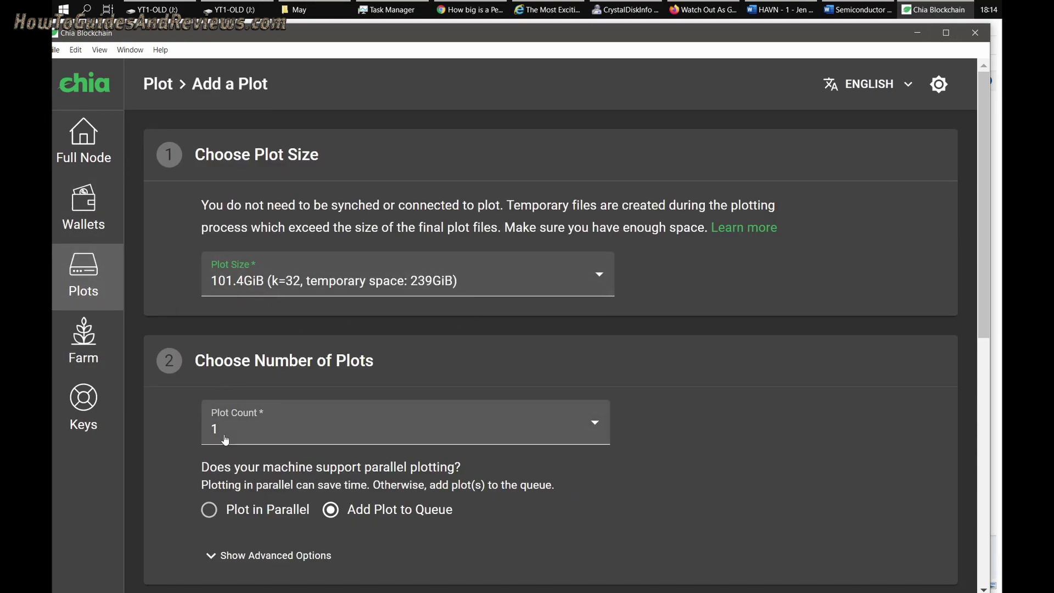
scroll(812, 449, "down", 3)
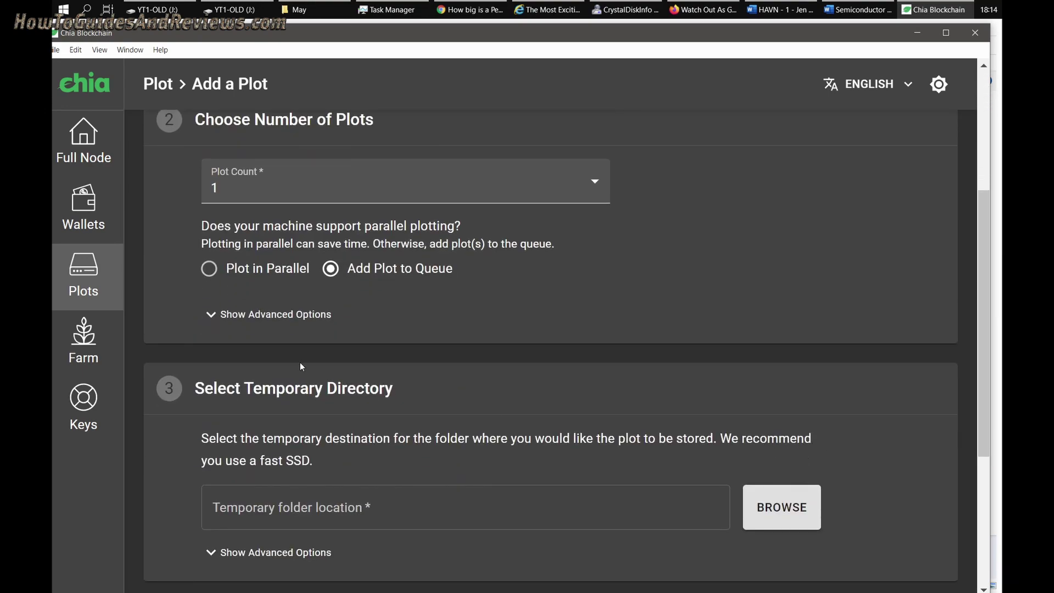
left_click(281, 323)
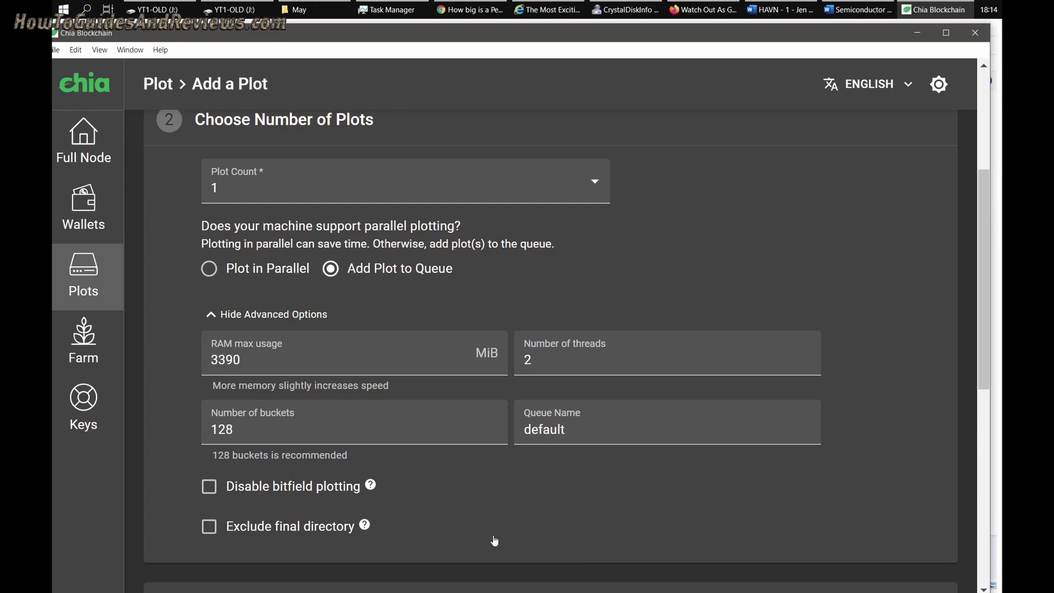
scroll(495, 539, "down", 3)
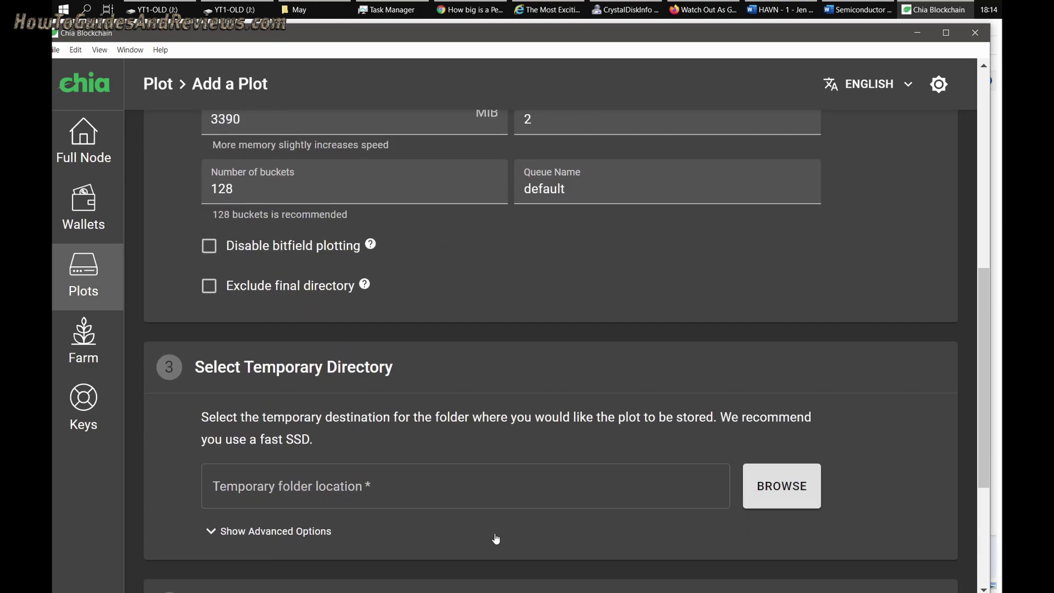
Step: Set the plot's temporary directory to J:\CHIA TEMP
left_click(785, 484)
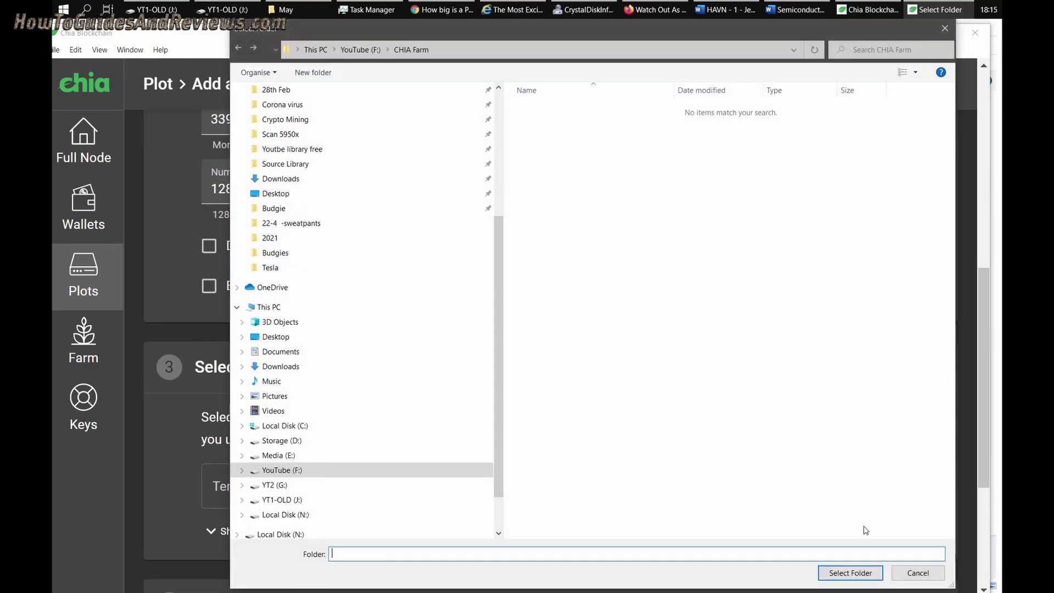
left_click(850, 573)
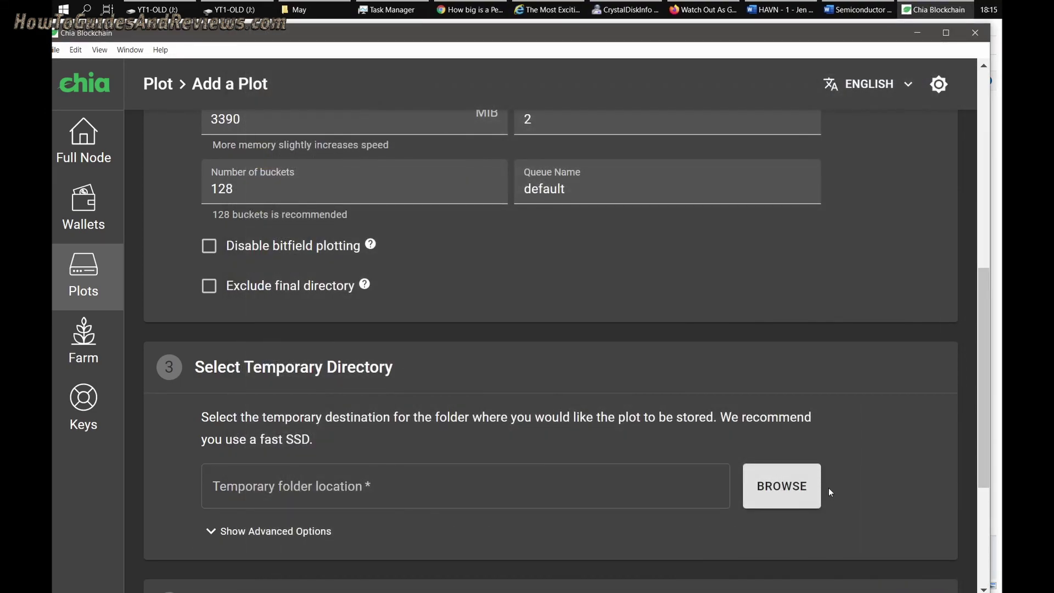
left_click(747, 491)
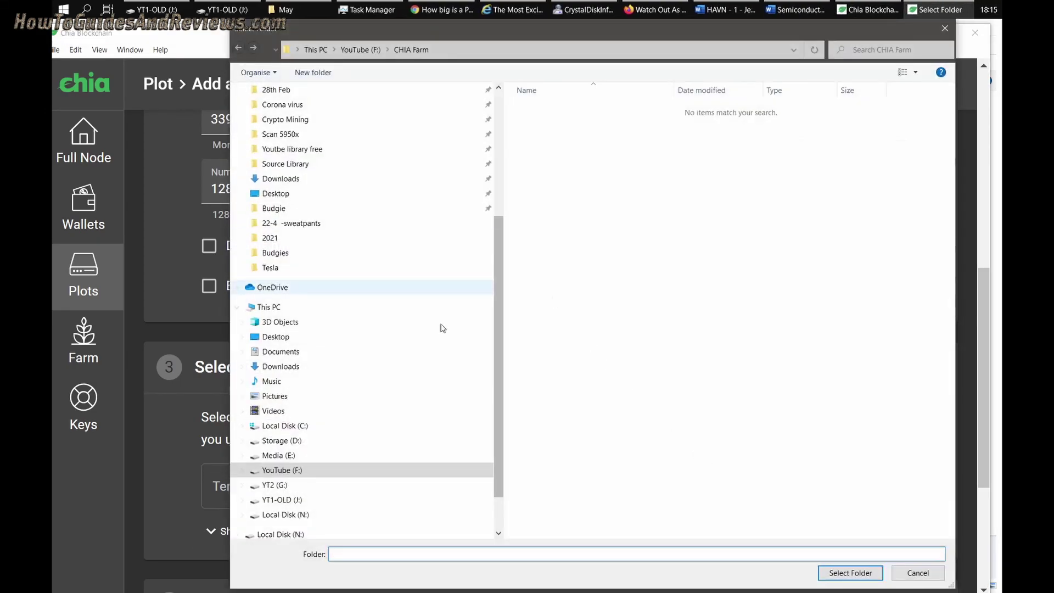
left_click(287, 502)
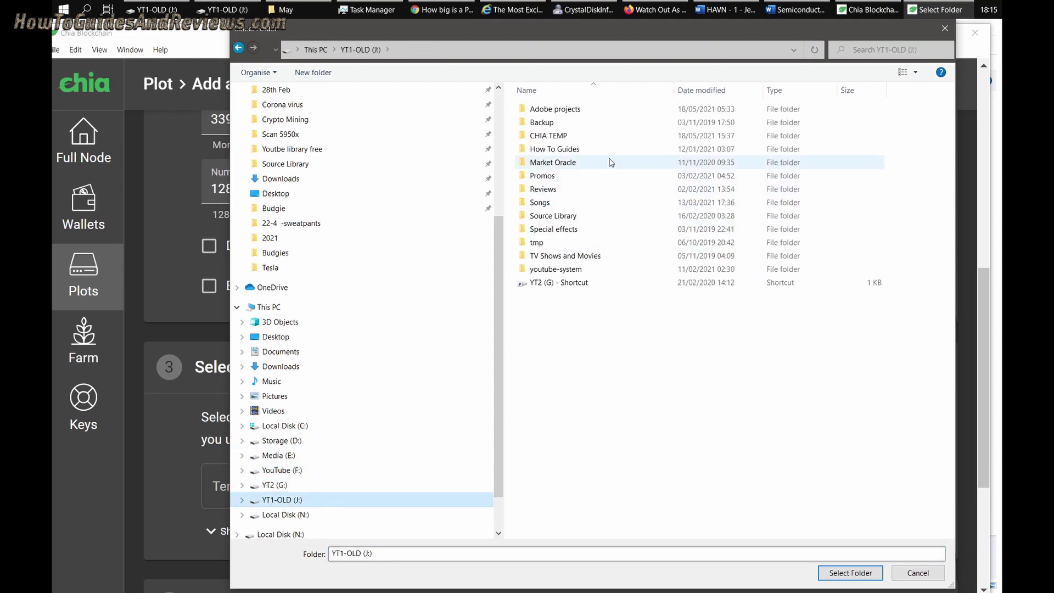
left_click(569, 136)
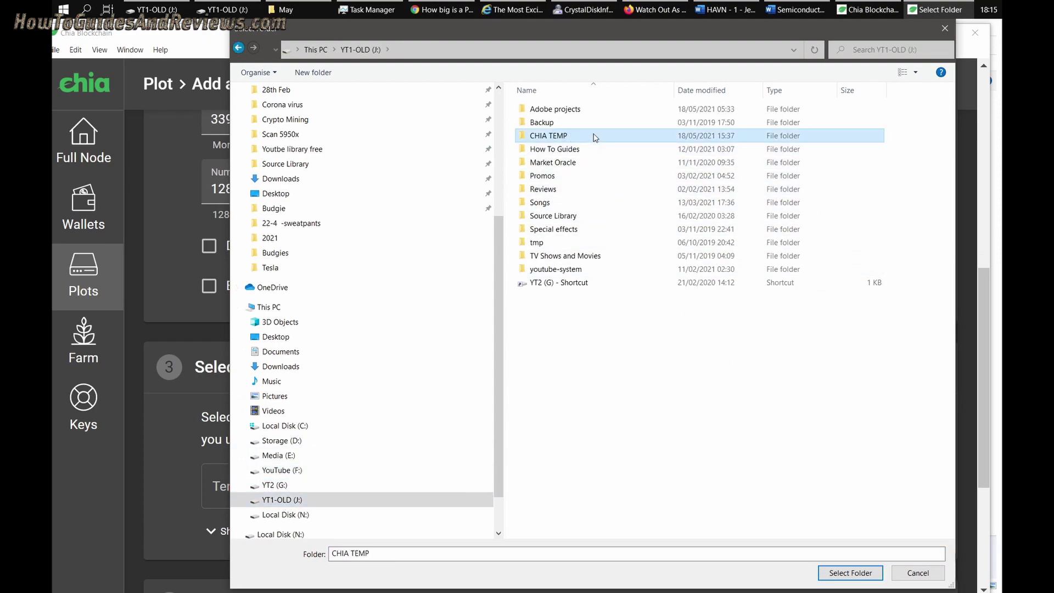
double_click(595, 137)
key("BackSpace")
left_click(857, 572)
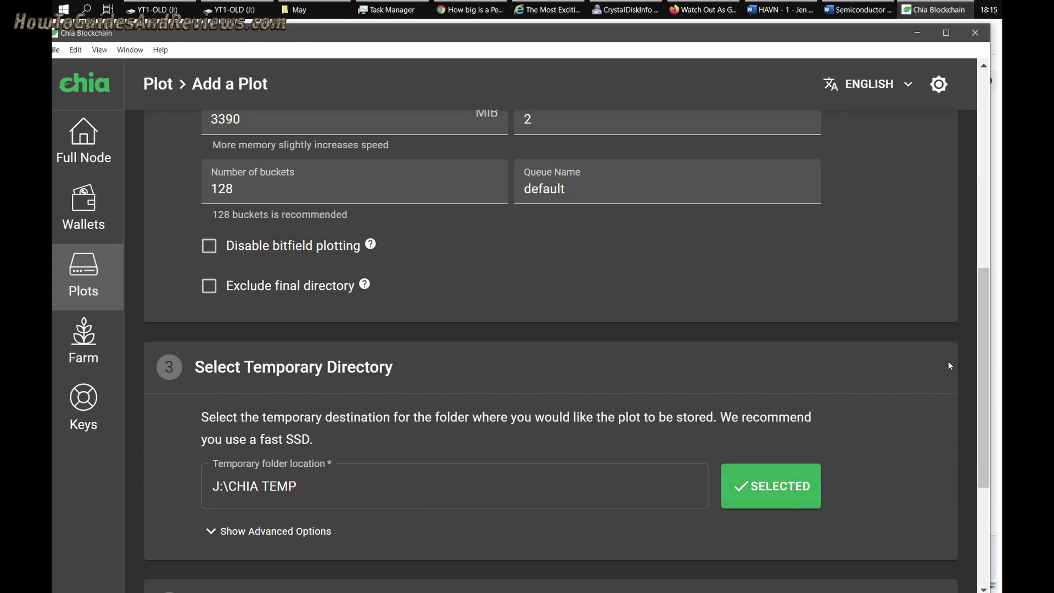
Step: Set the plot's final directory to F:\CHIA Farm
scroll(947, 361, "down", 4)
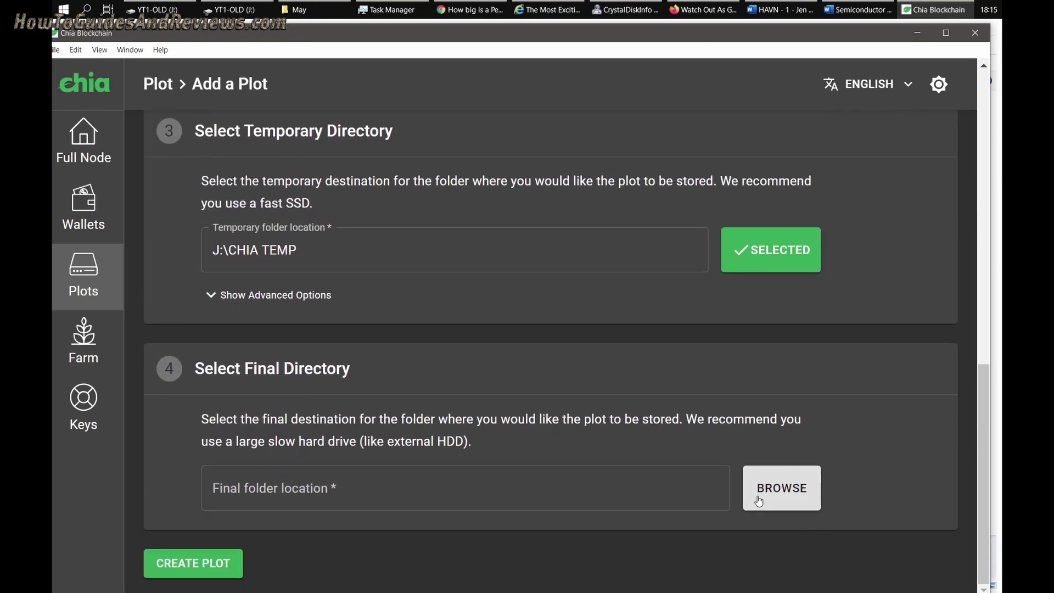
left_click(774, 496)
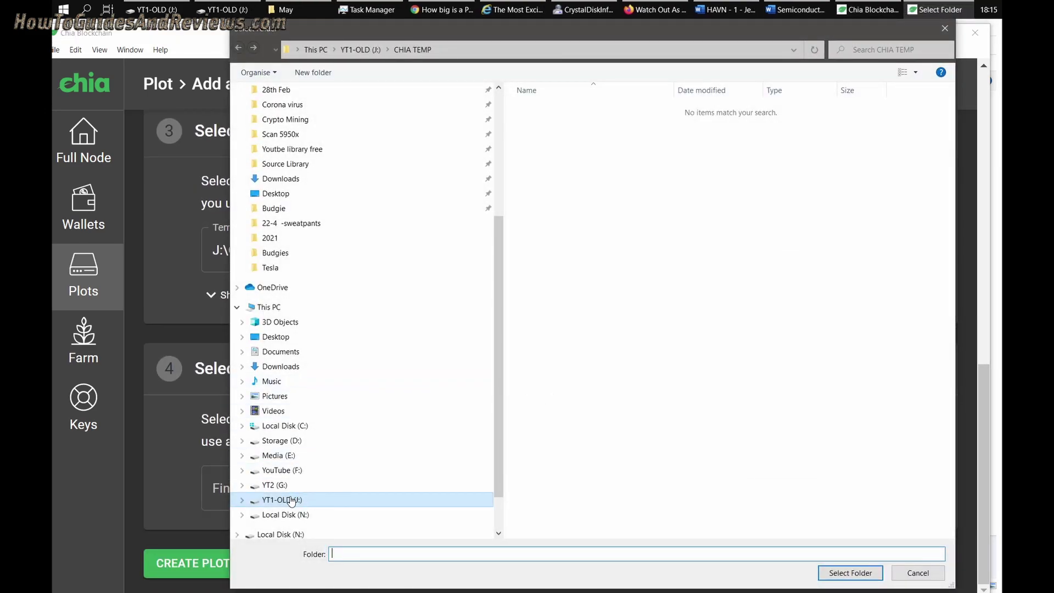
left_click(285, 470)
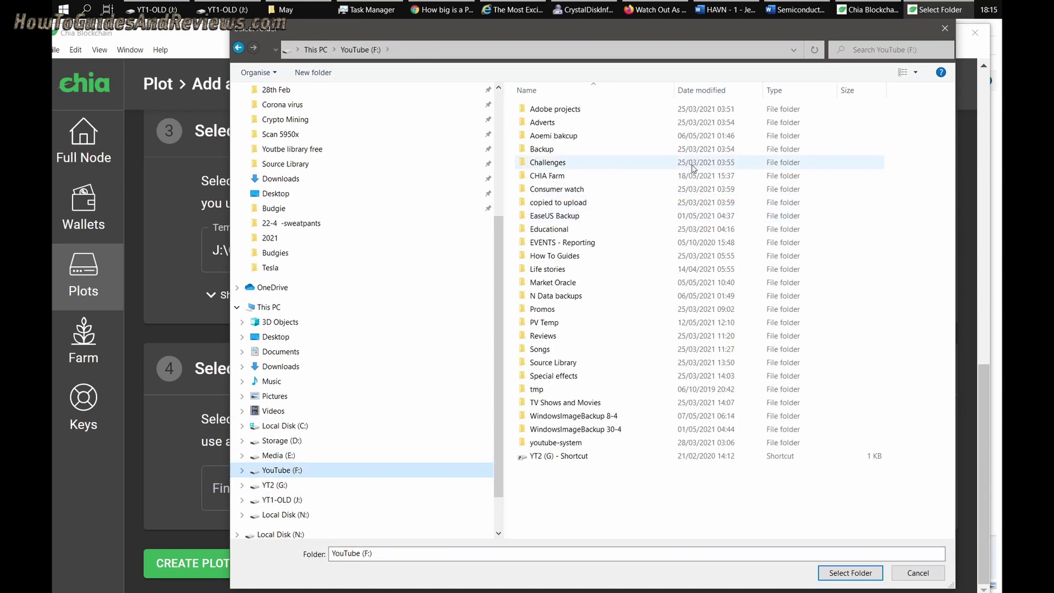
left_click(572, 175)
left_click(841, 571)
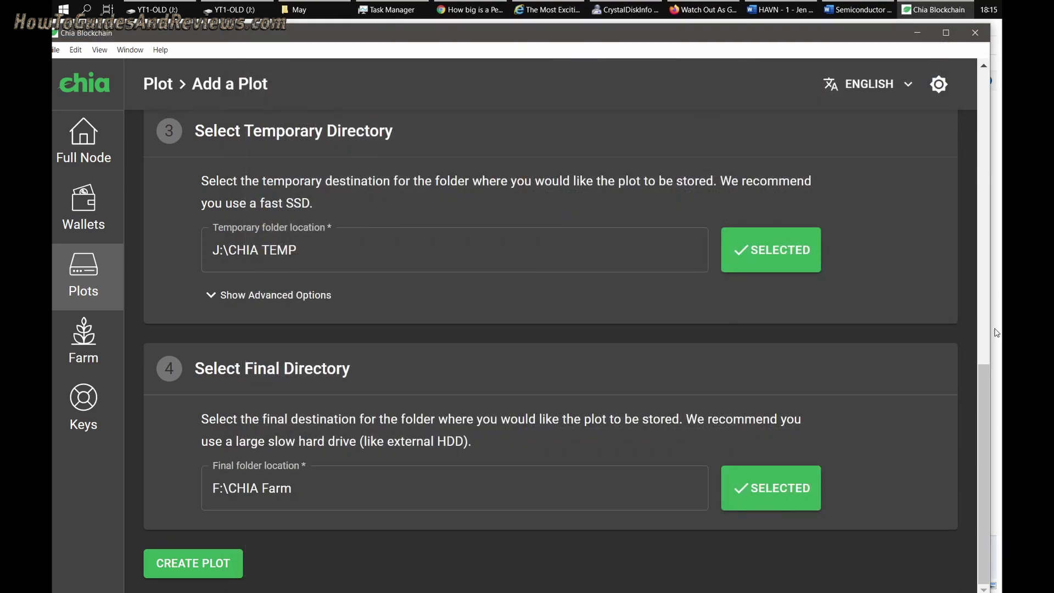
Step: Review the Add a Plot settings and create the k=32 plot
left_click_drag(988, 378, 994, 42)
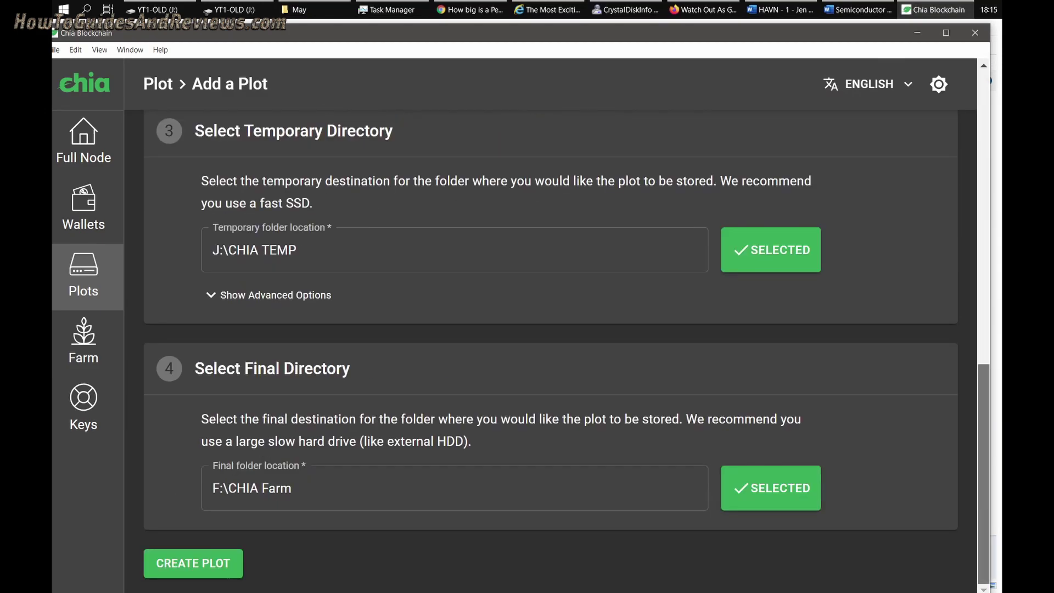
left_click_drag(988, 472, 994, 42)
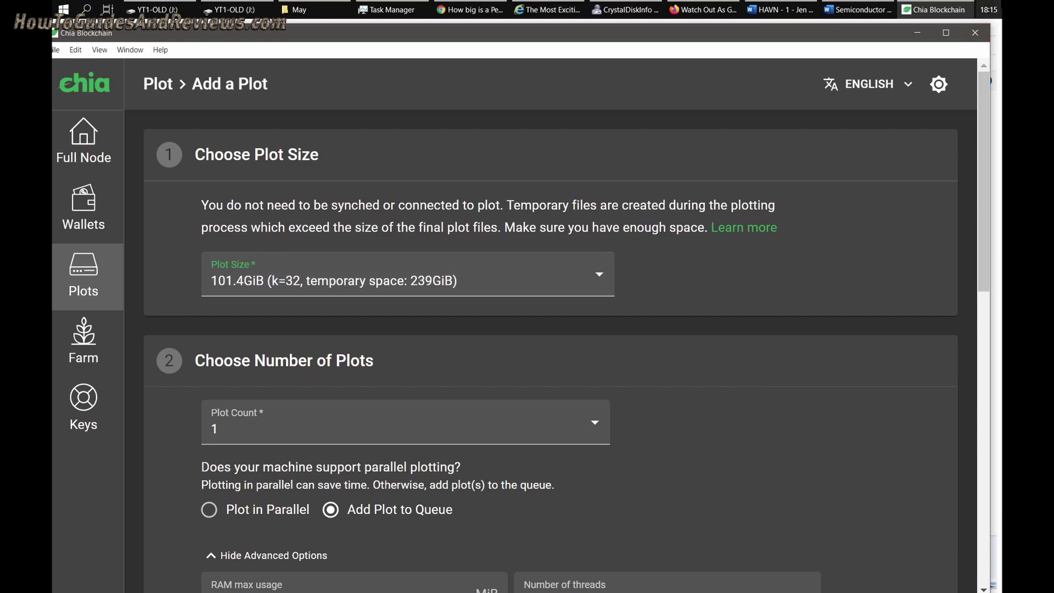
left_click_drag(983, 165, 958, 103)
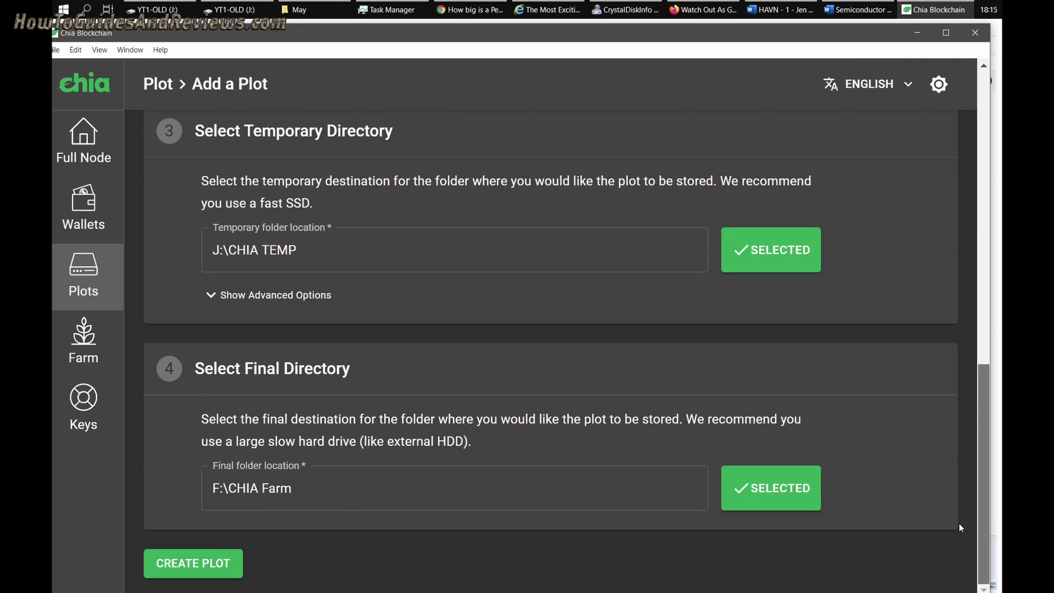
left_click(183, 562)
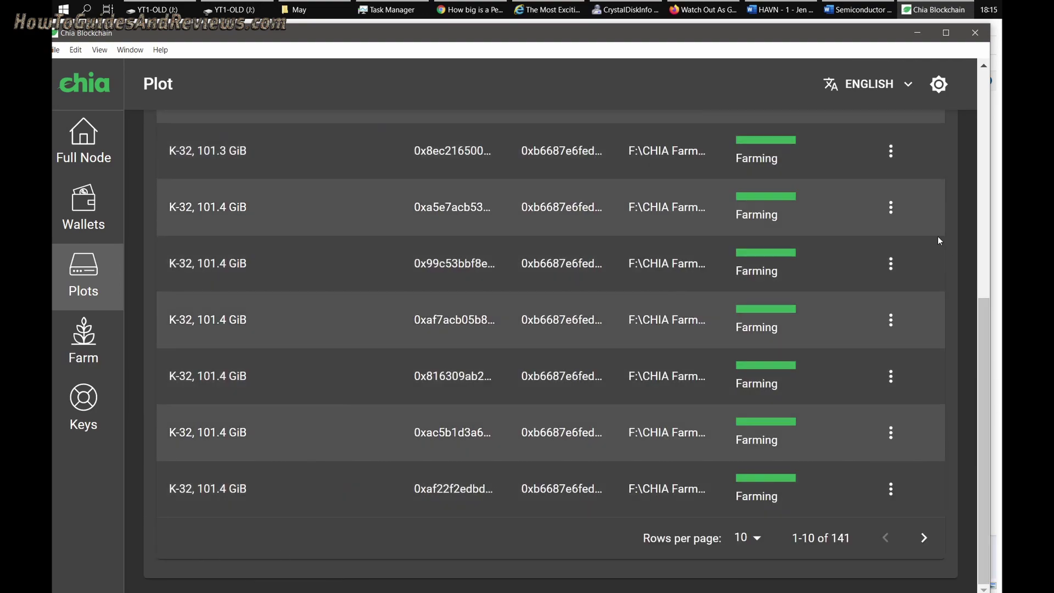
Step: Scroll the plot list to the top to see the new K-32 plot at 0%
left_click(982, 185)
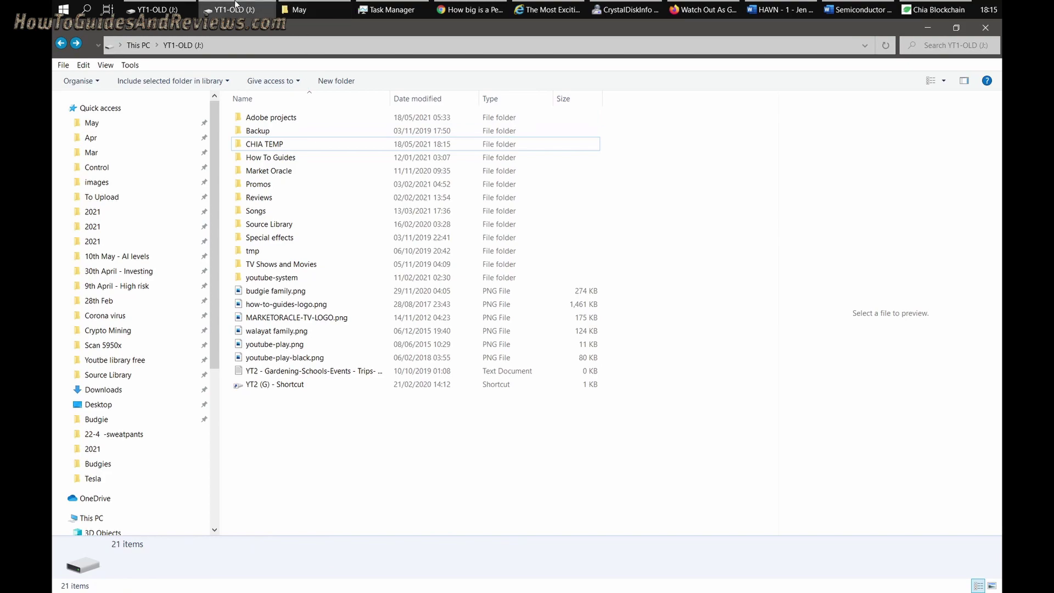
Step: Open the CHIA TEMP folder on YT1-OLD (J:) to view its temp files
left_click(281, 5)
left_click(235, 8)
left_click(281, 144)
double_click(282, 144)
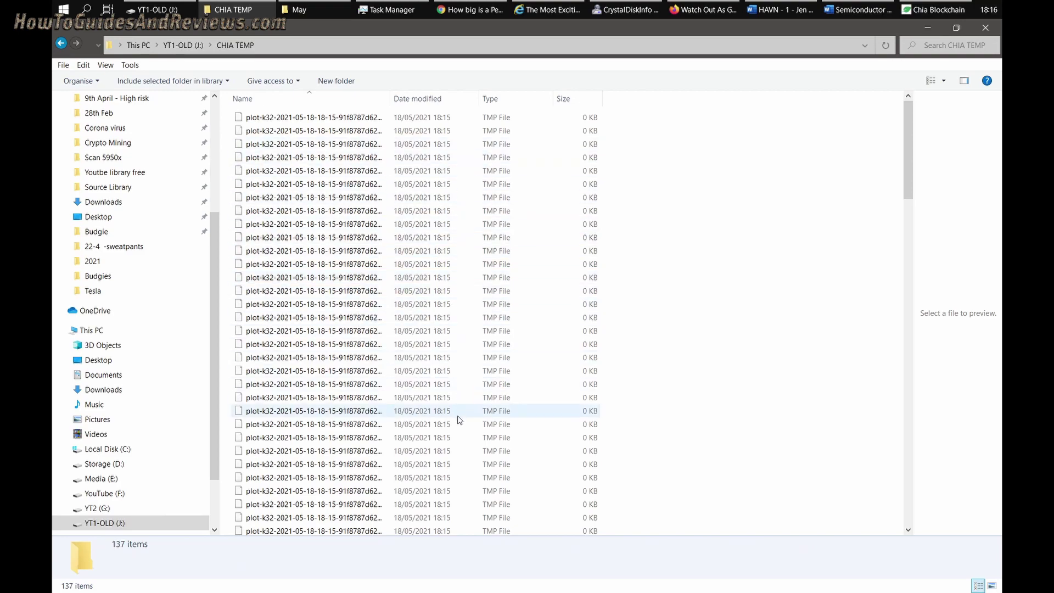
scroll(460, 420, "down", 3)
scroll(456, 440, "up", 3)
key("alt+Left")
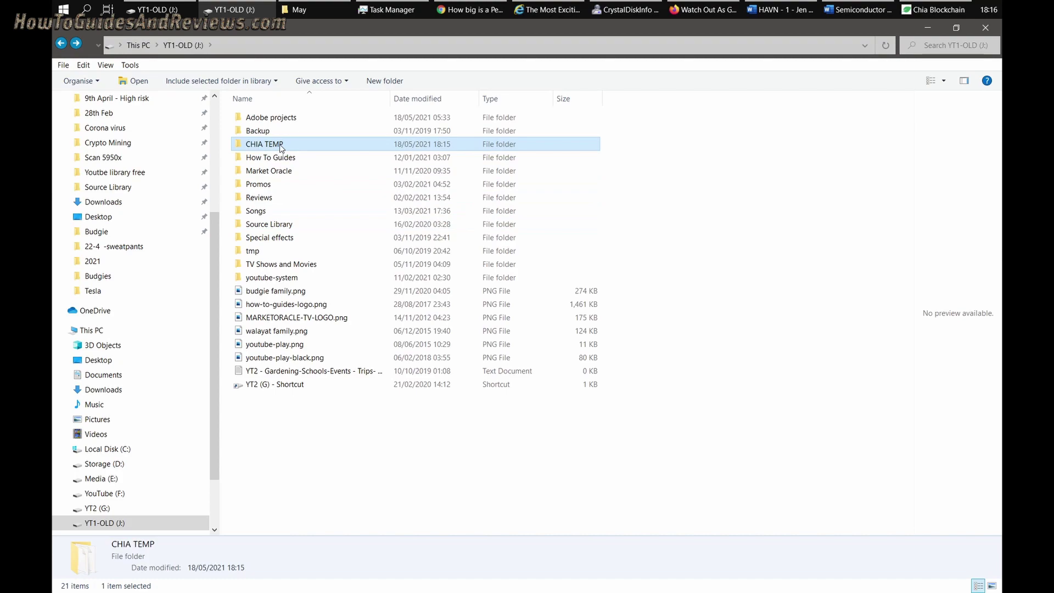
Step: Check CHIA TEMP's properties: 137 files totalling 7.77 GB, then return to Chia
right_click(281, 147)
left_click(343, 542)
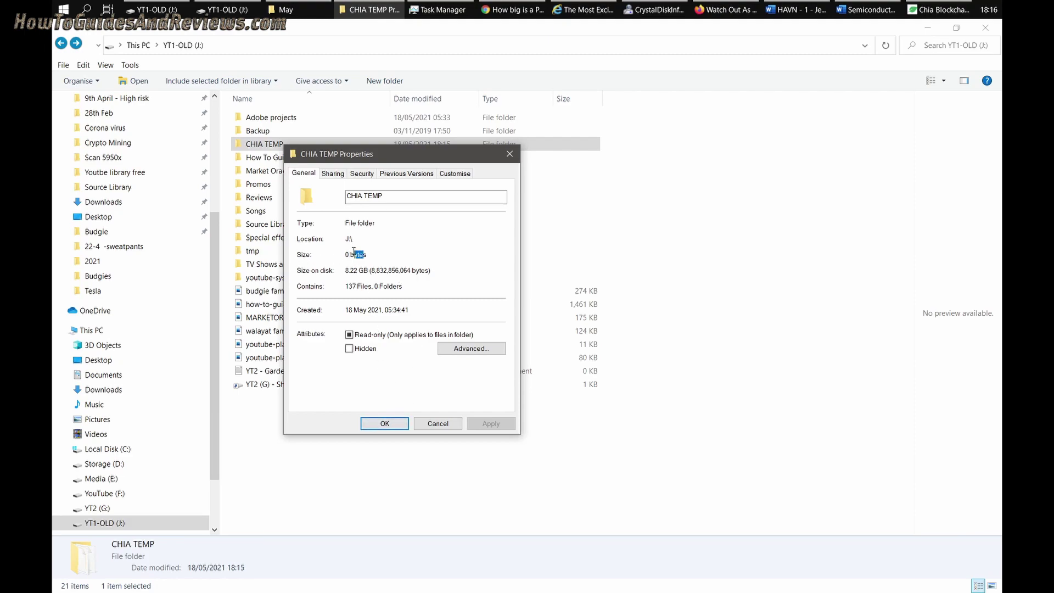
left_click_drag(353, 251, 317, 280)
left_click(446, 423)
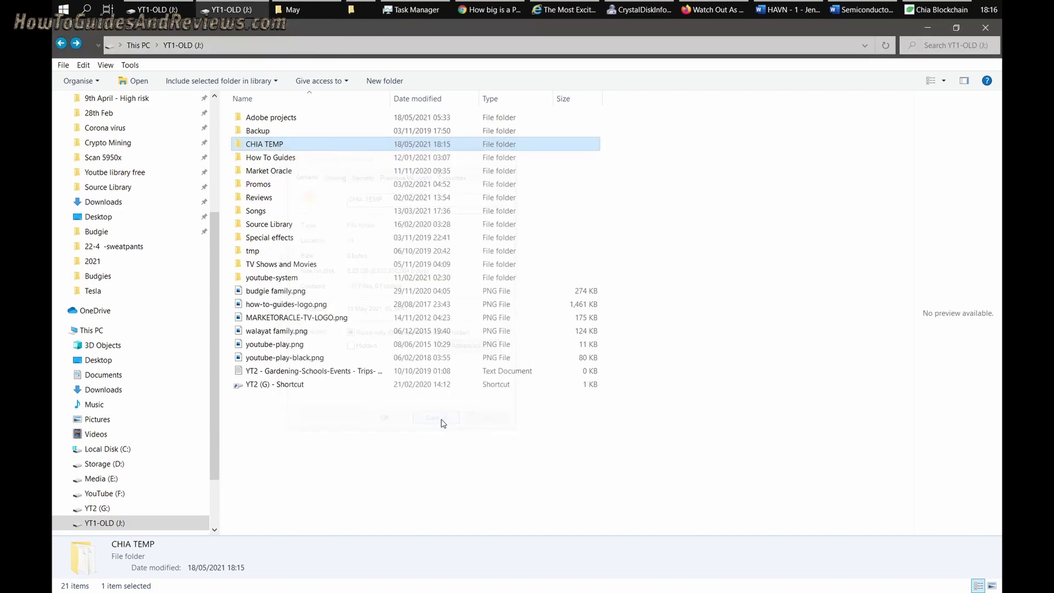
right_click(278, 144)
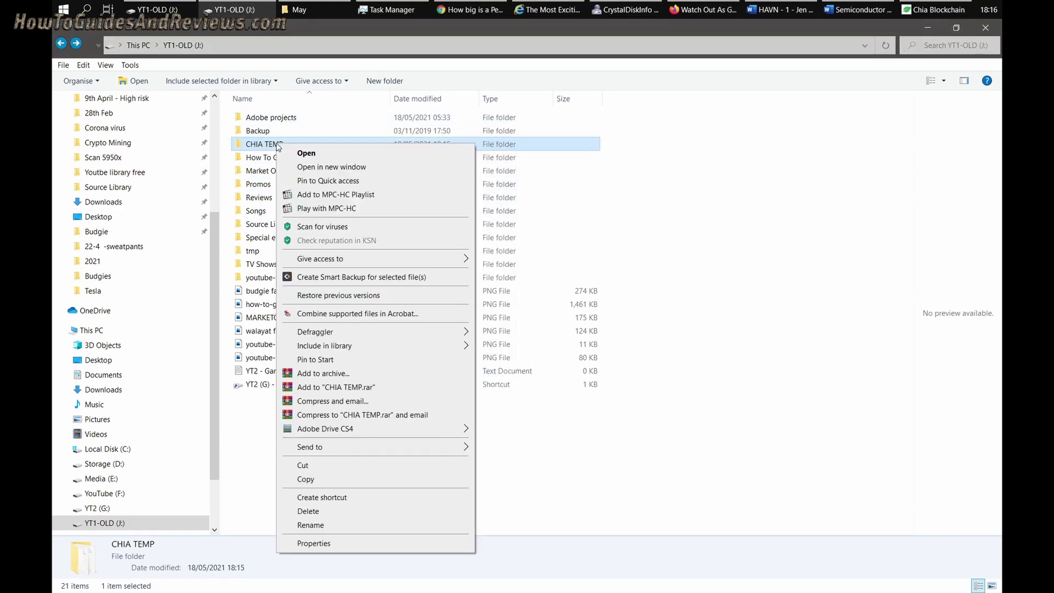
left_click(405, 548)
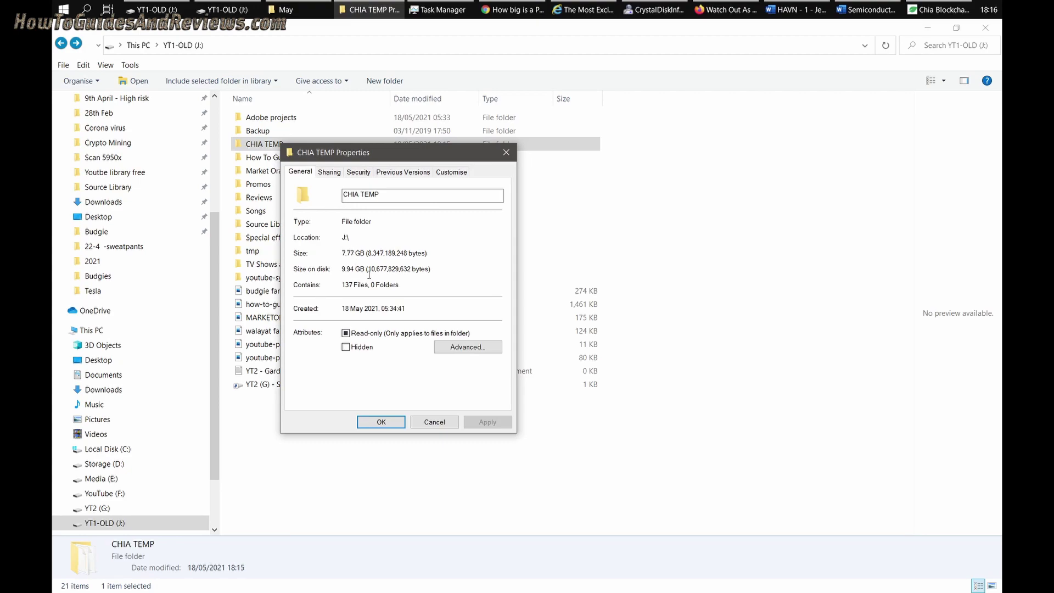
left_click(433, 426)
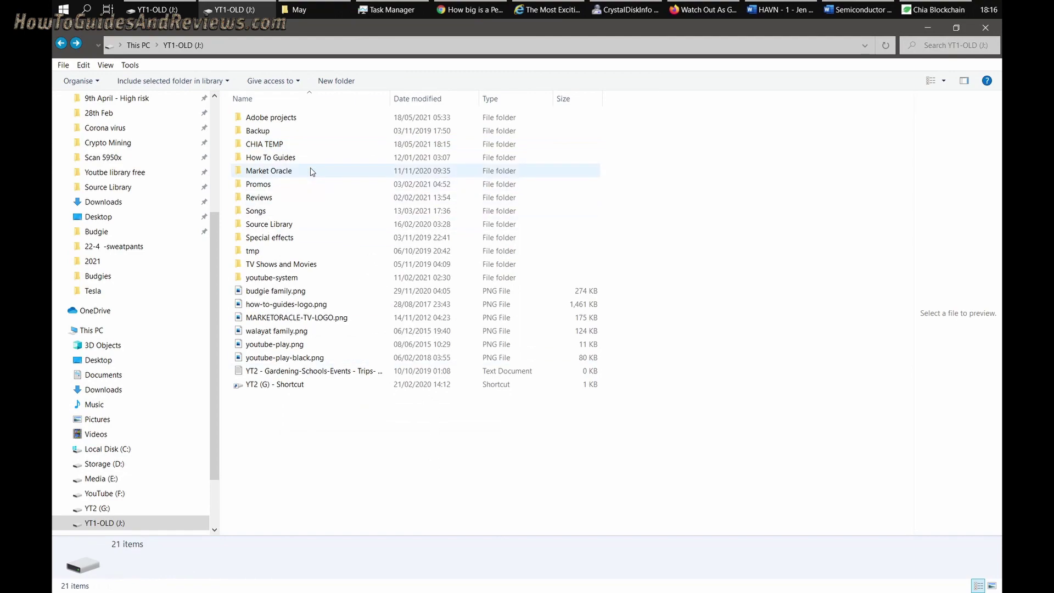
left_click(909, 6)
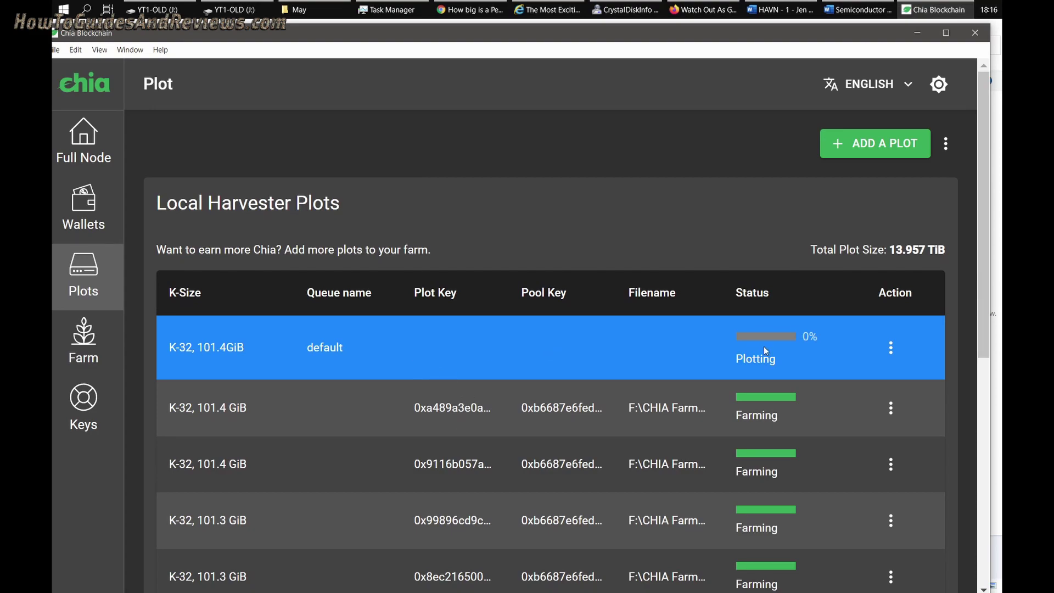
Step: Check the date and time while the new plot stays at 0%
scroll(763, 346, "down", 3)
scroll(763, 347, "up", 3)
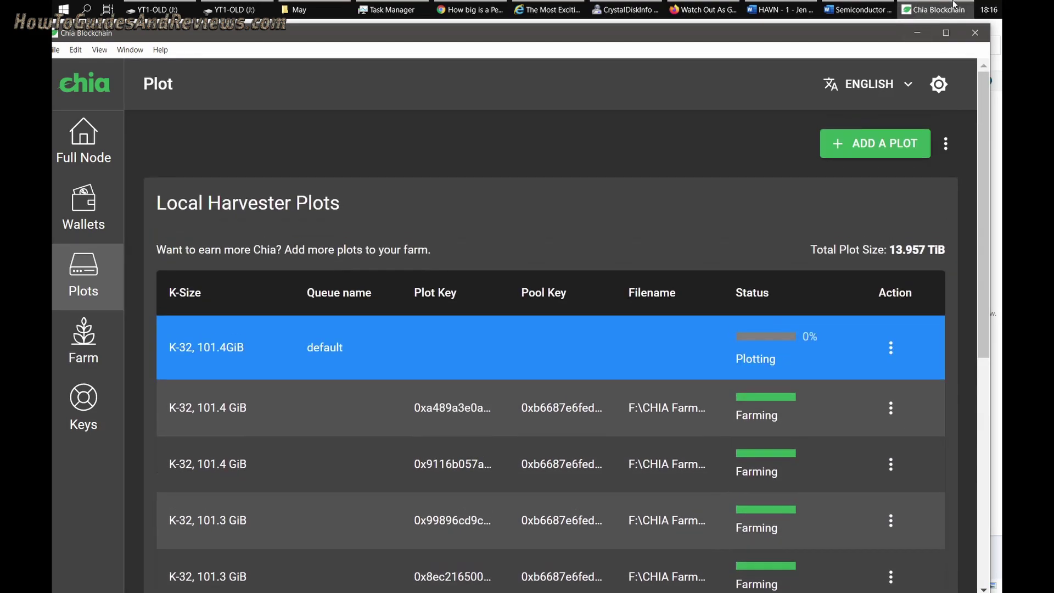
left_click(986, 8)
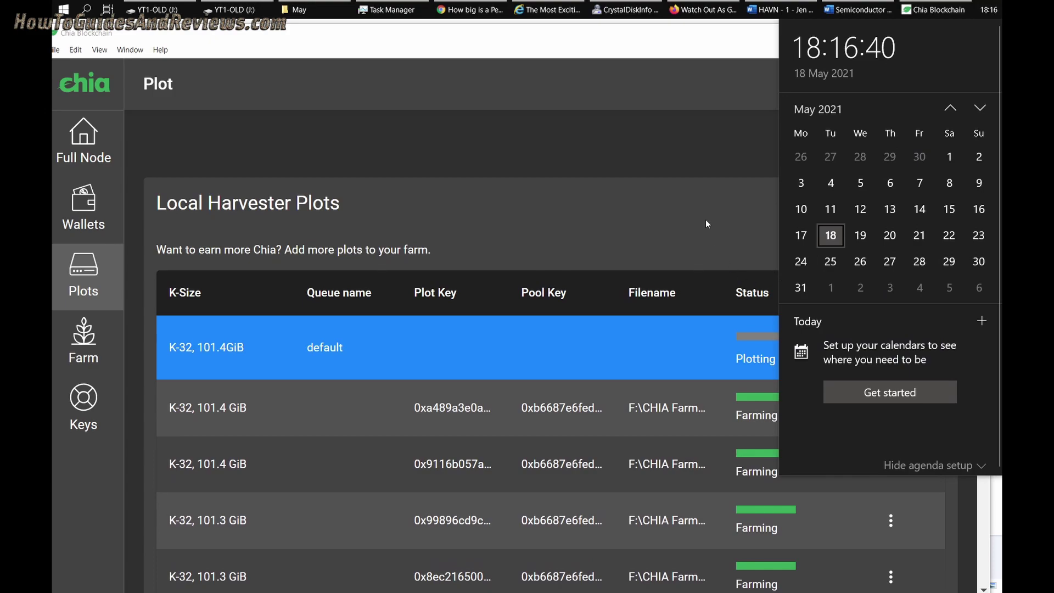
left_click(706, 220)
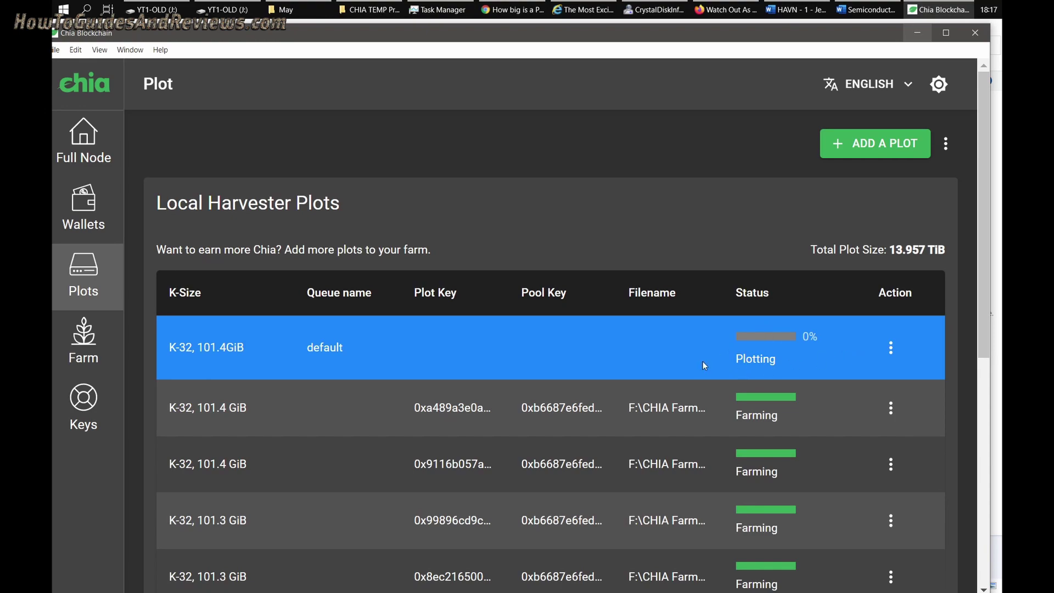
Step: View CHIA TEMP's properties showing 9.32 GB, then close that window
scroll(788, 234, "down", 8)
scroll(789, 222, "up", 6)
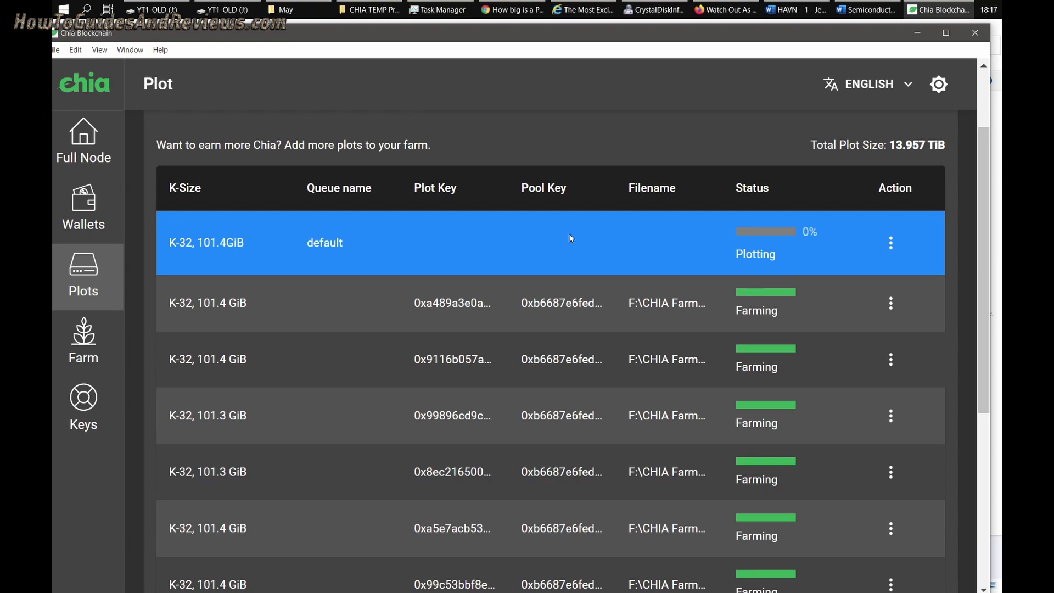
left_click(361, 11)
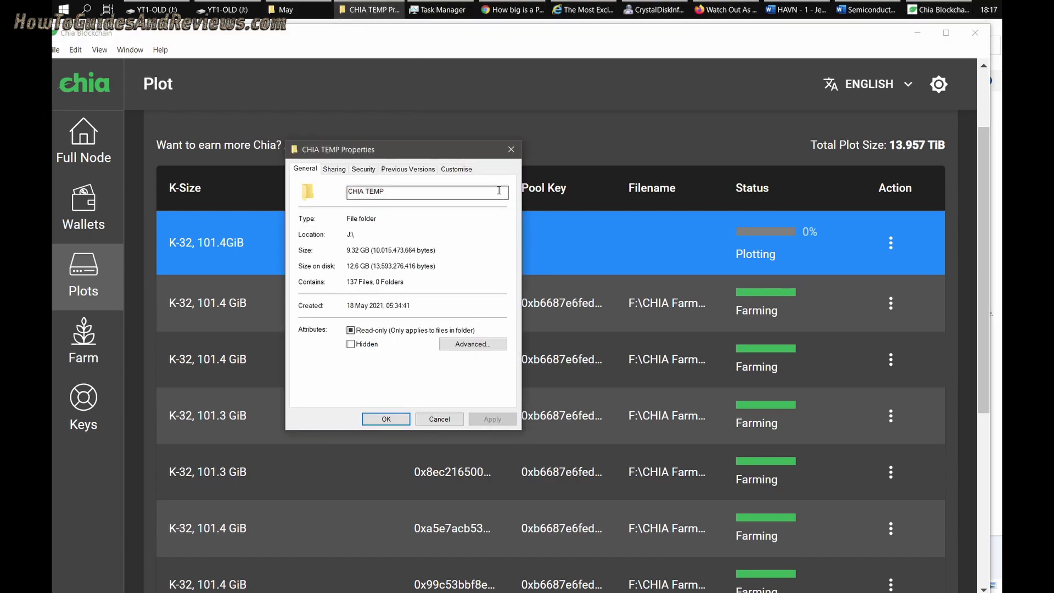
left_click(511, 149)
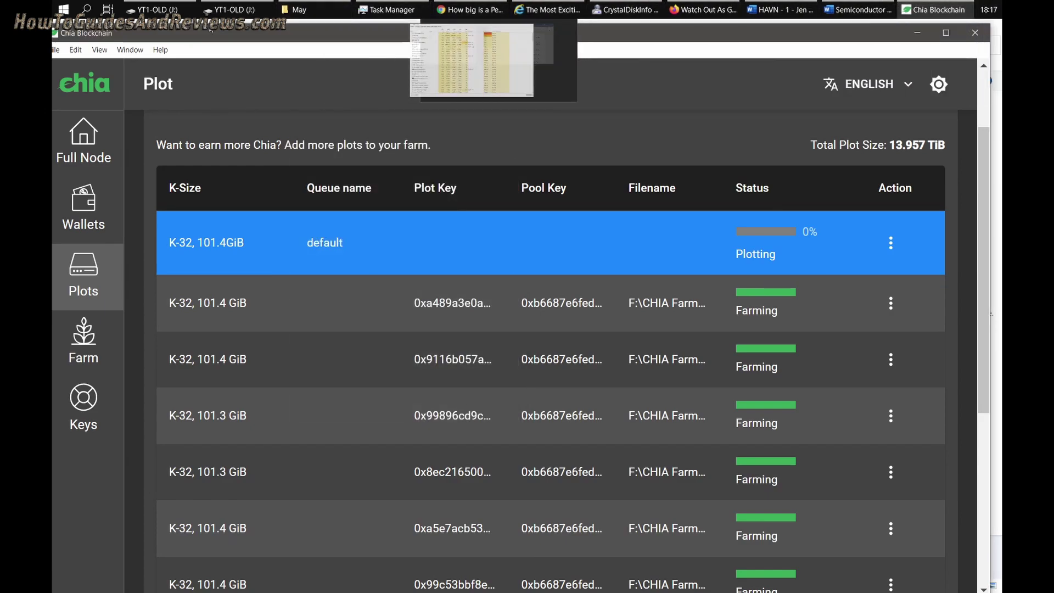
Step: Inspect the J: drive's SMART attributes in CrystalDiskInfo: Caution health at 37 °C
left_click(626, 10)
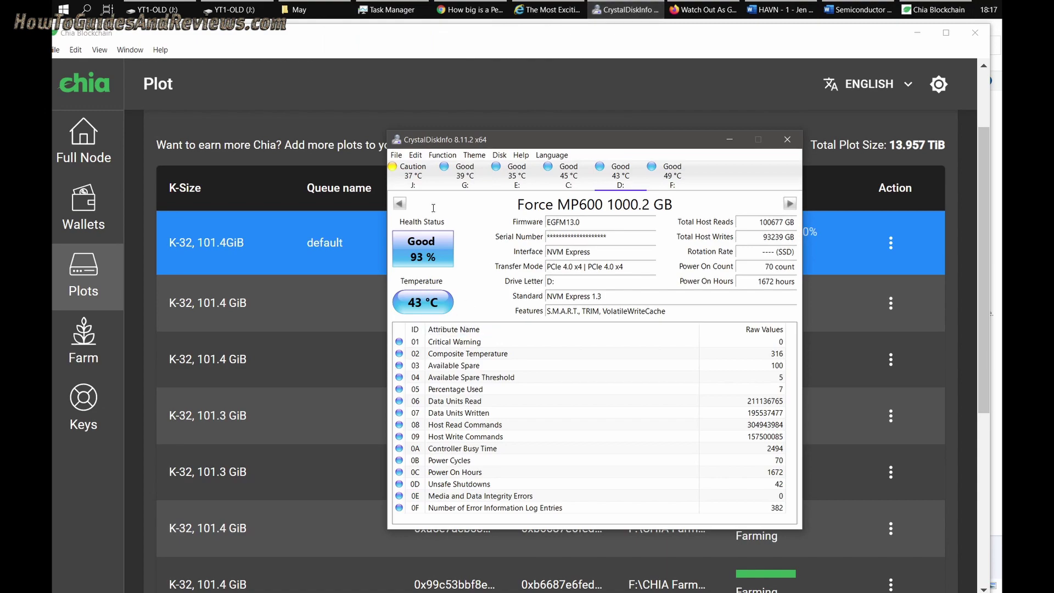
left_click(412, 177)
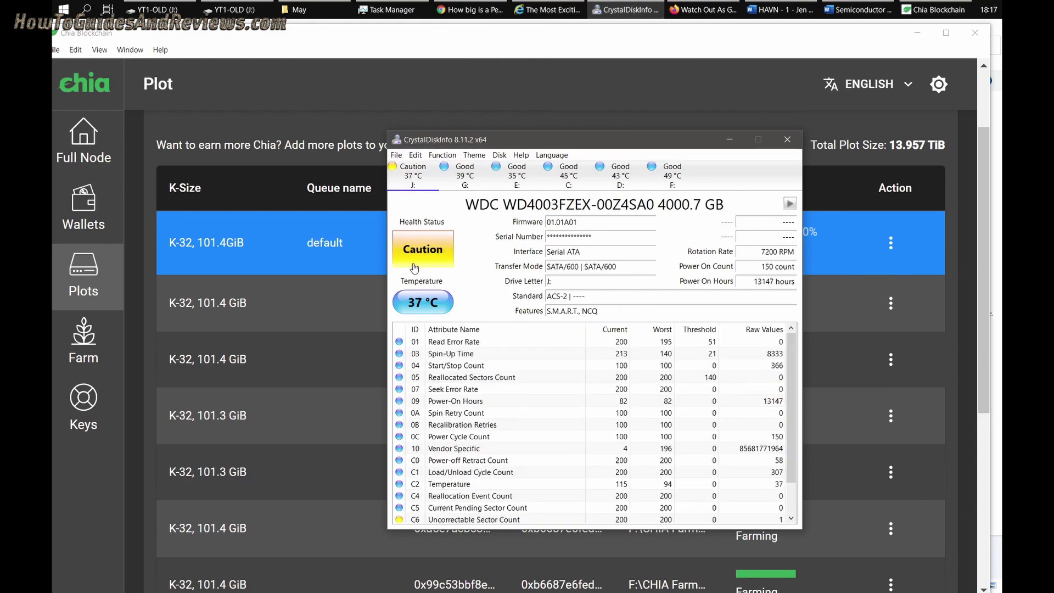
scroll(540, 410, "down", 1)
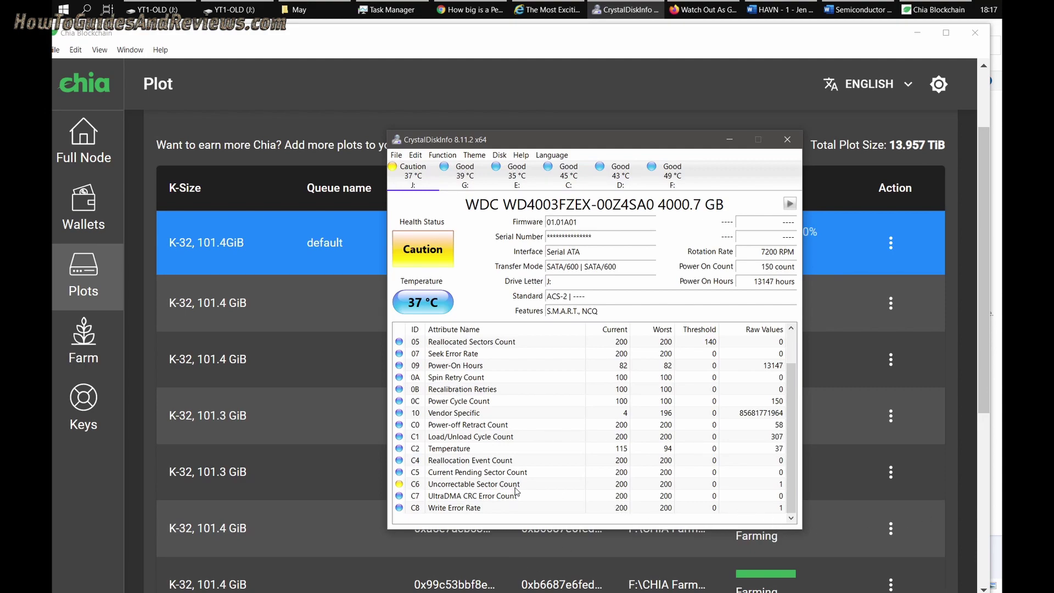
left_click(759, 508)
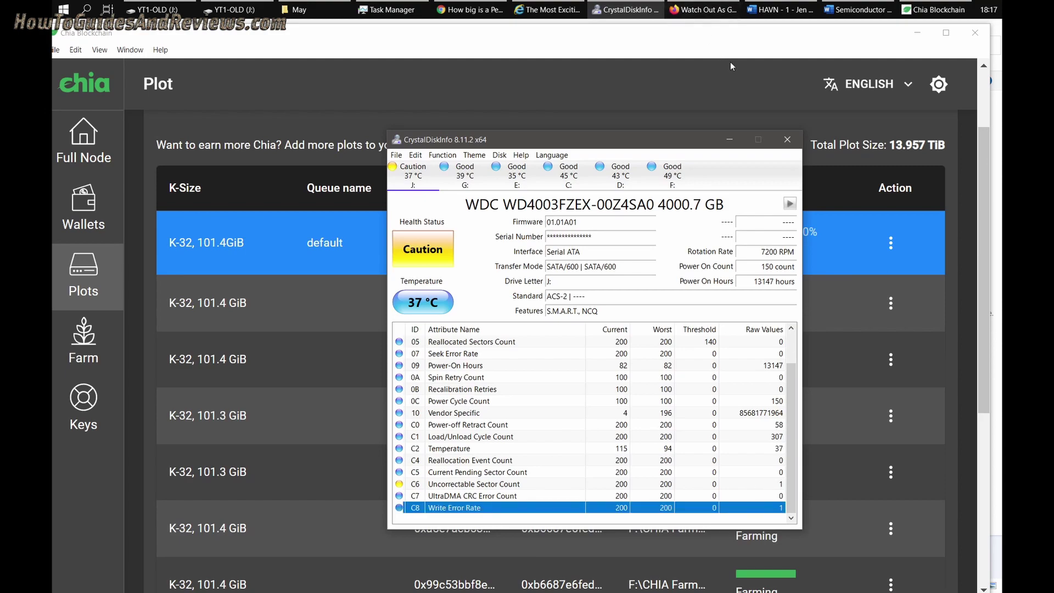
left_click(695, 476)
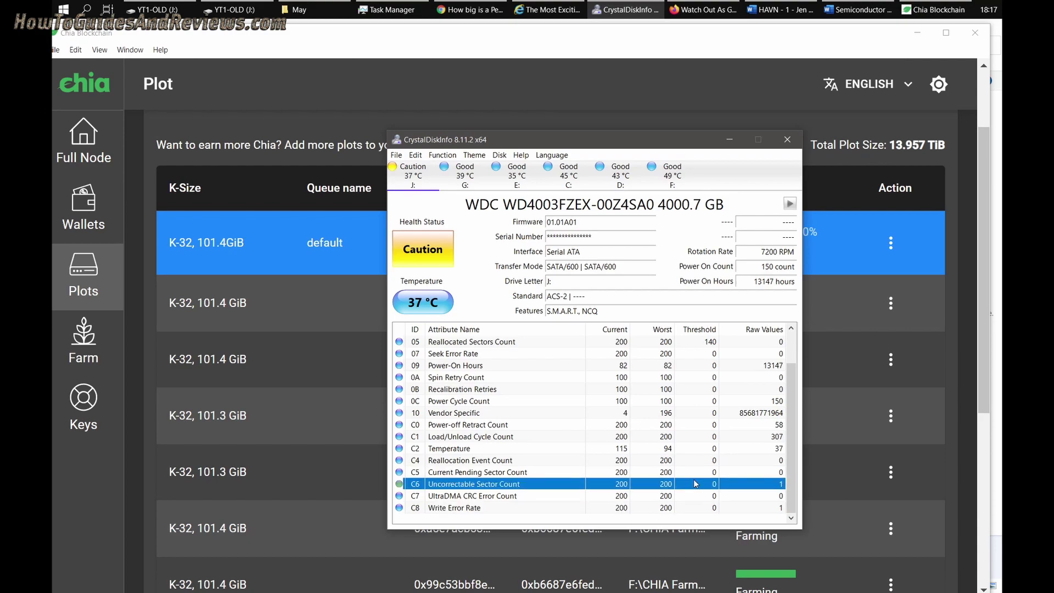
left_click(701, 449)
left_click(739, 415)
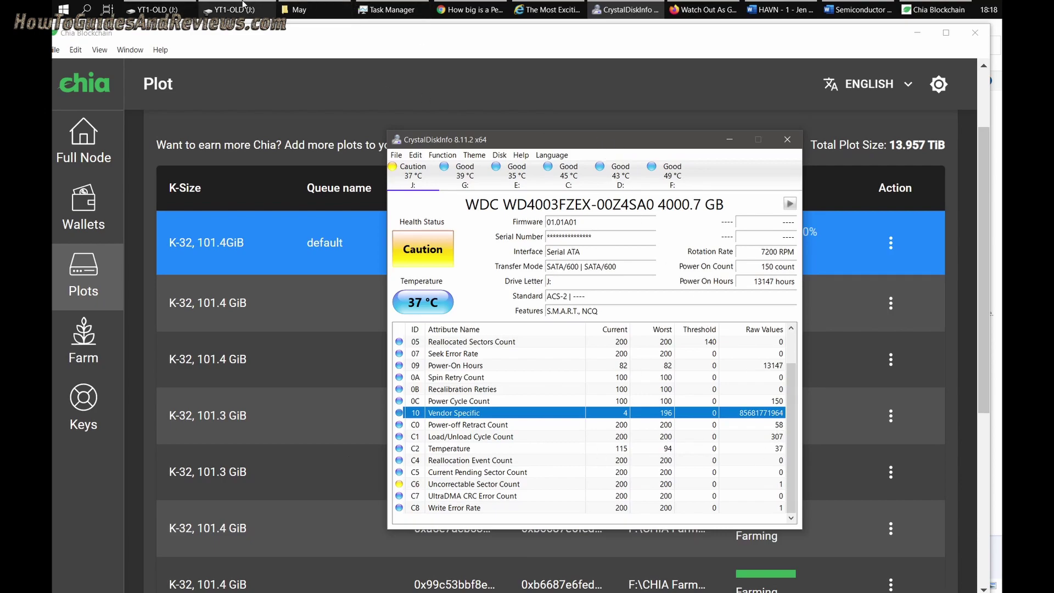
left_click(242, 8)
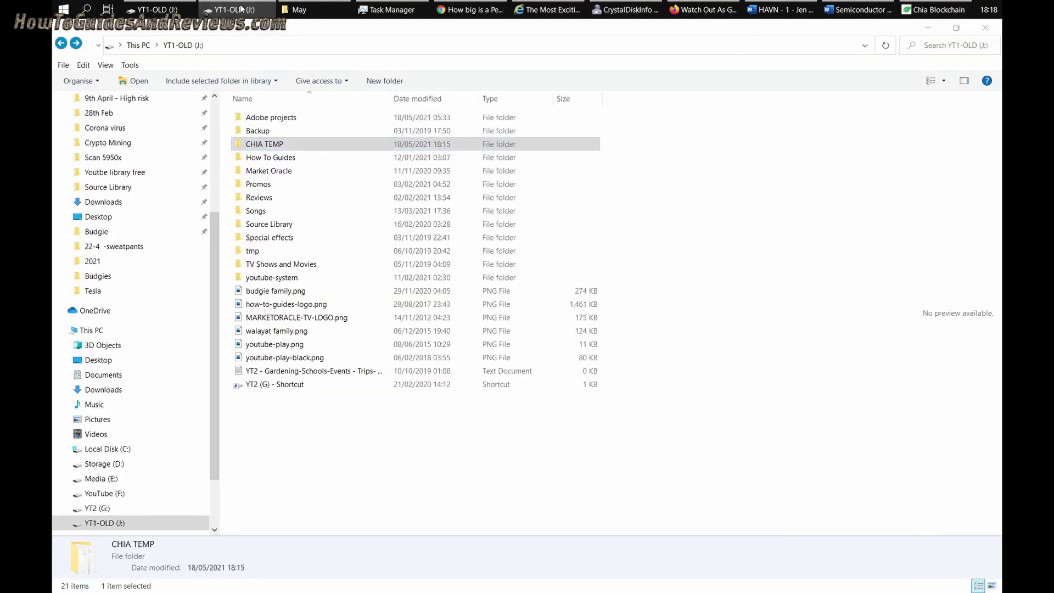
left_click(626, 10)
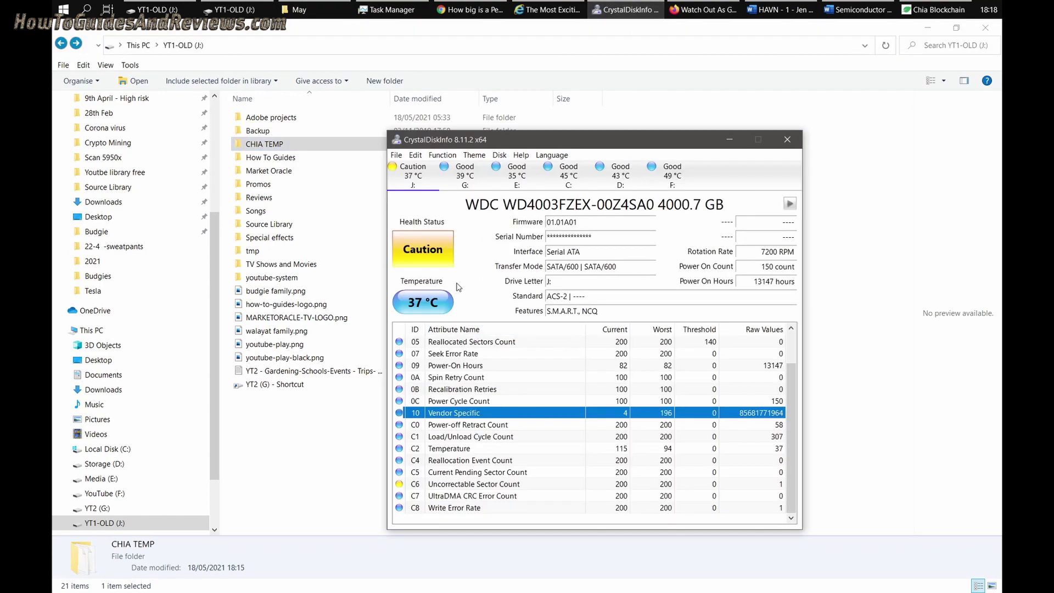
left_click(933, 9)
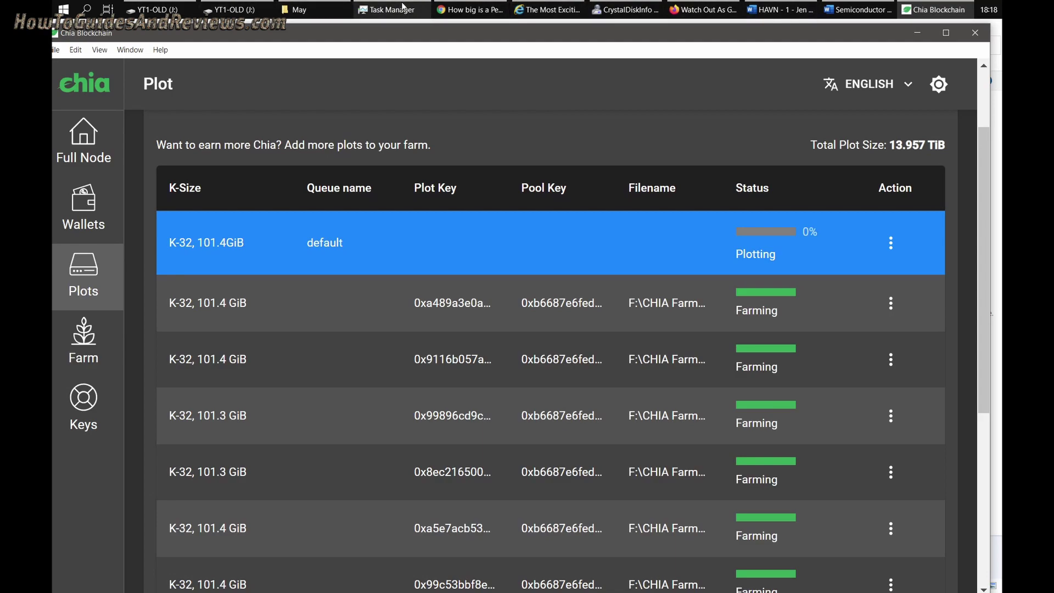
Step: Open Add a Plot again with 101.4GiB k=32, plot count 1, queued mode
left_click(629, 7)
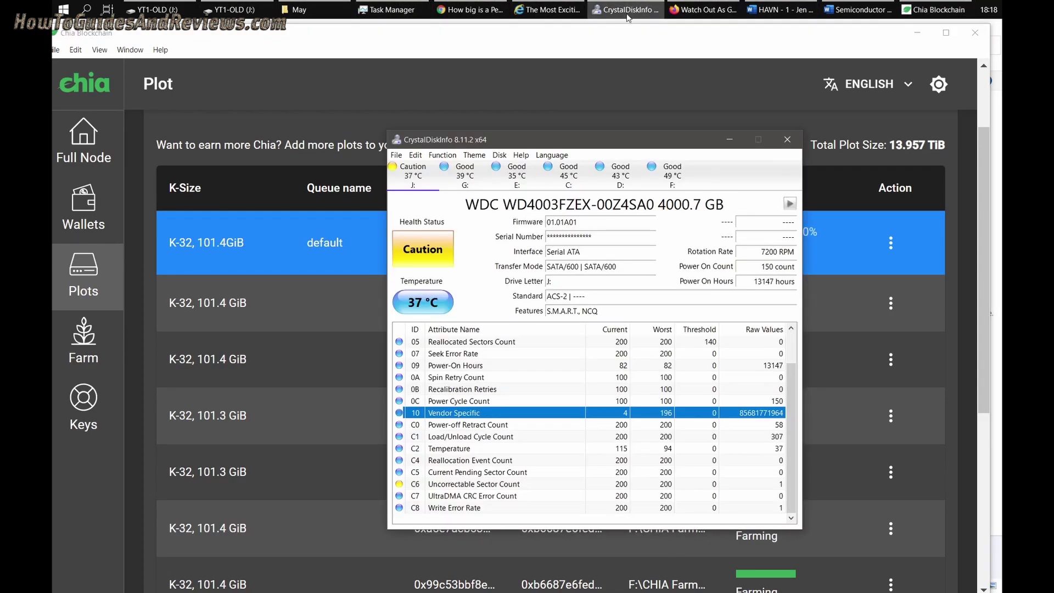
left_click(373, 118)
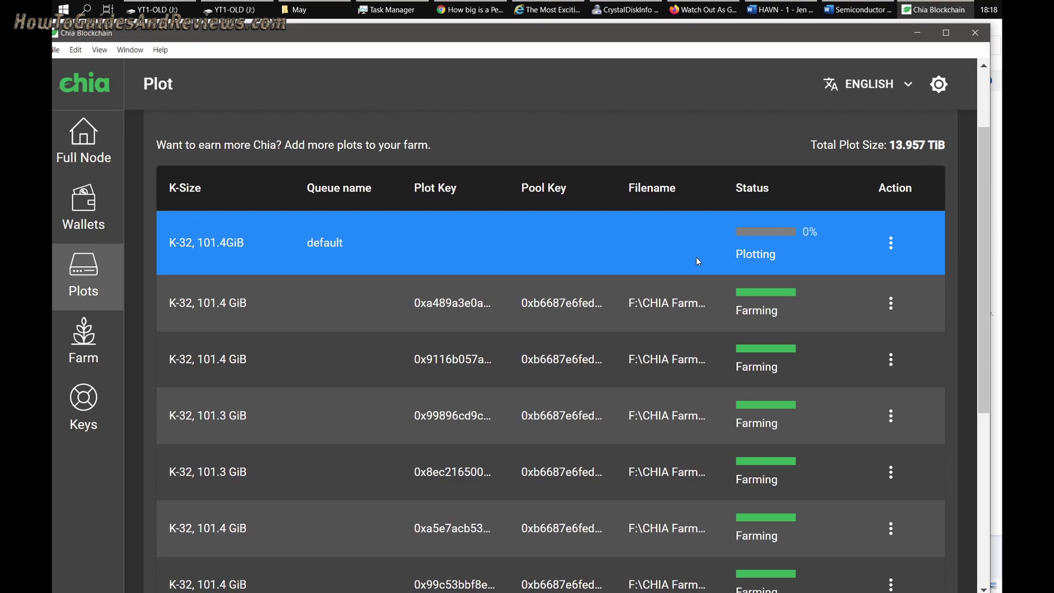
scroll(939, 161, "up", 5)
left_click(900, 142)
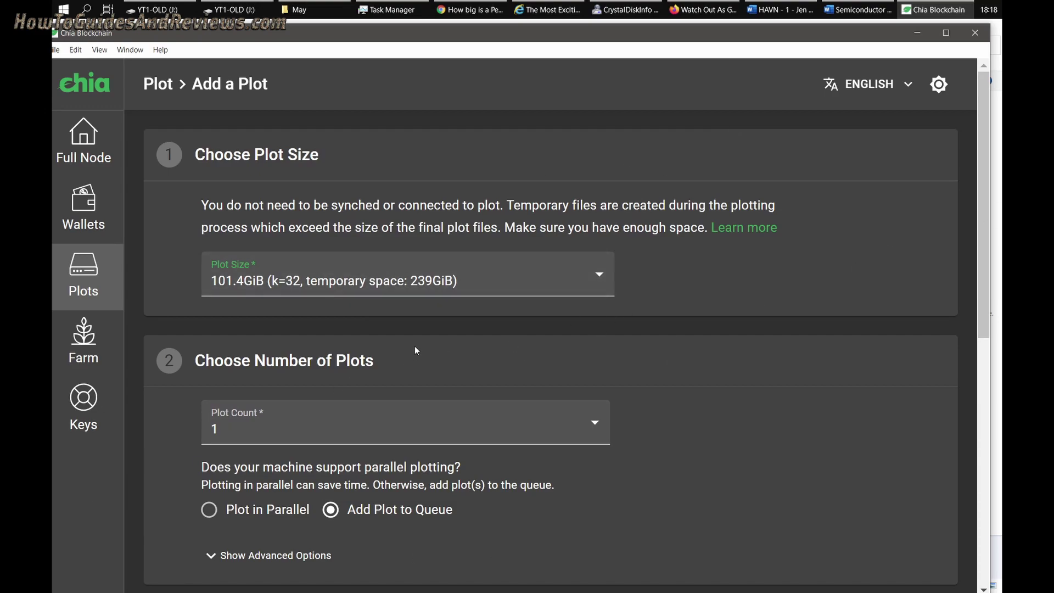
Step: Review the F:, C: and D: drive temperatures in CrystalDiskInfo, all Good up to 49 °C
left_click(626, 9)
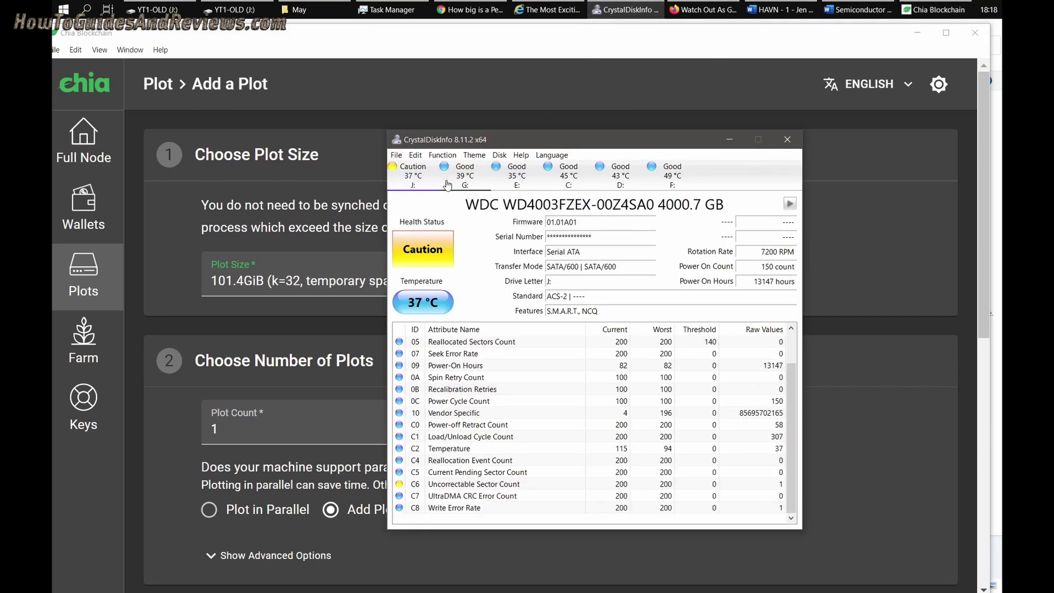
left_click(694, 187)
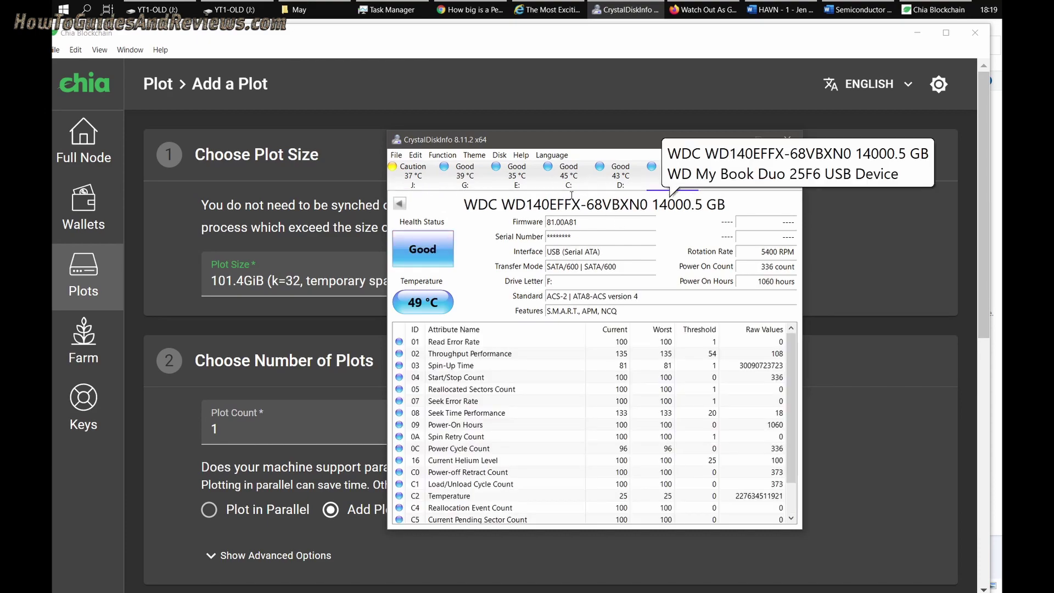
left_click(587, 187)
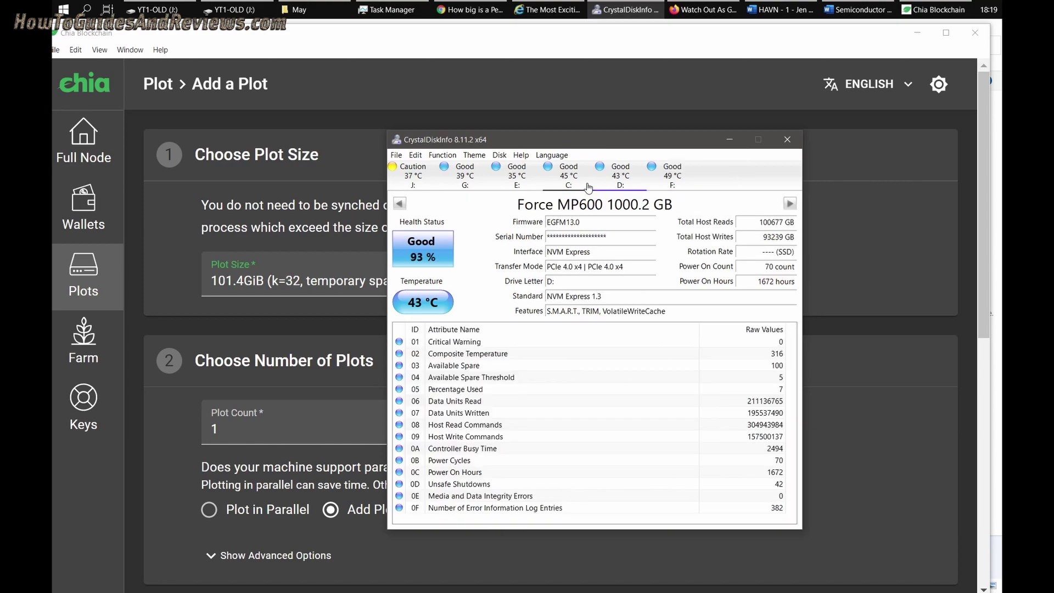
left_click(634, 187)
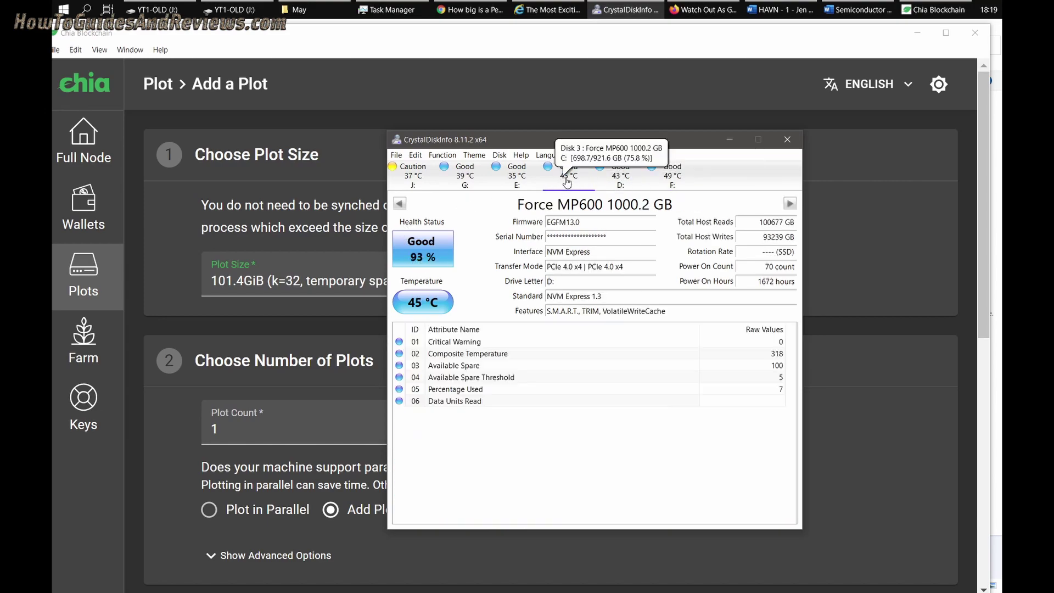
left_click(880, 180)
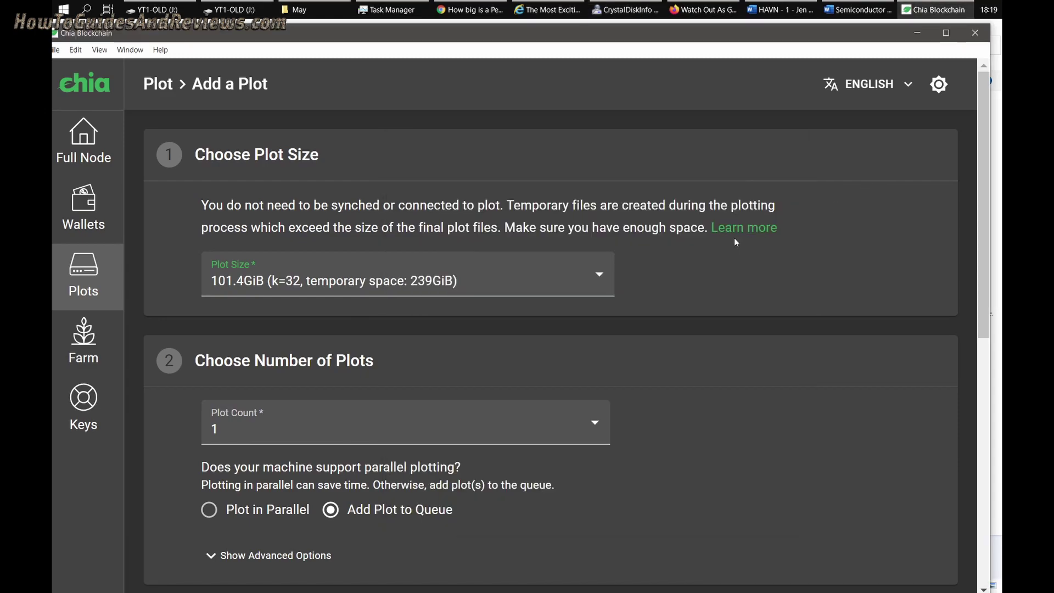
scroll(630, 458, "down", 5)
scroll(634, 457, "up", 5)
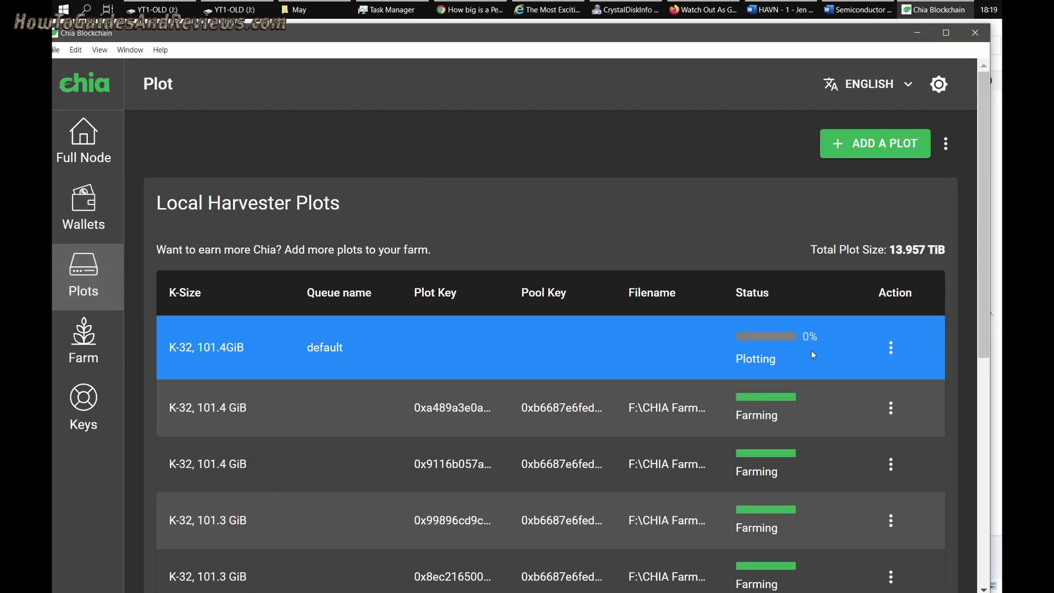
Step: Check the taskbar clock (18:20, 18 May 2021), then dismiss the date flyout
left_click(988, 10)
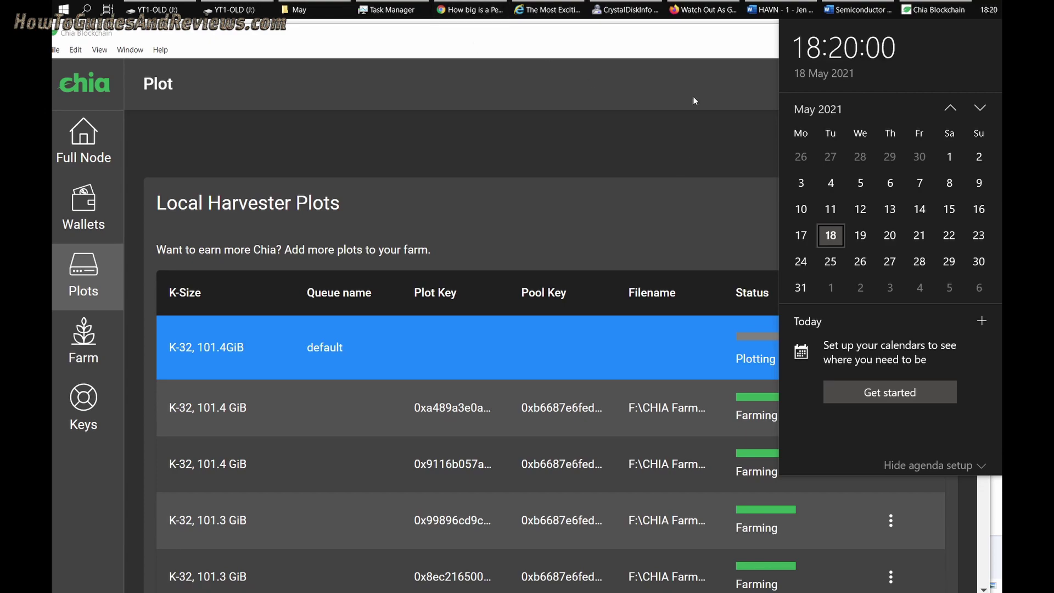
left_click(72, 159)
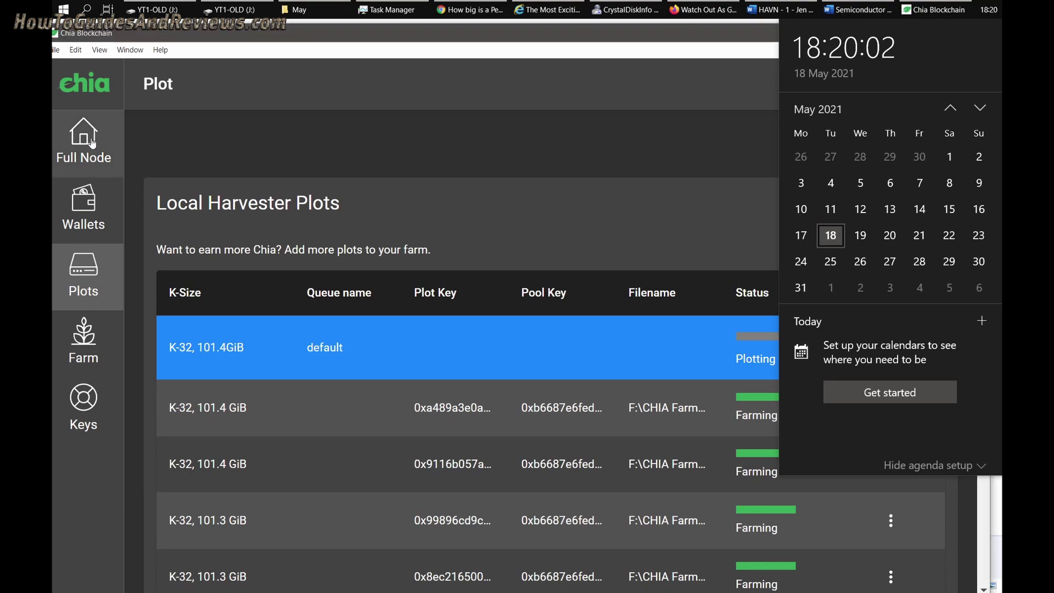
Step: Open the Farm overview and highlight the Total Network Space figure (6.375 EiB)
left_click(85, 277)
left_click(87, 374)
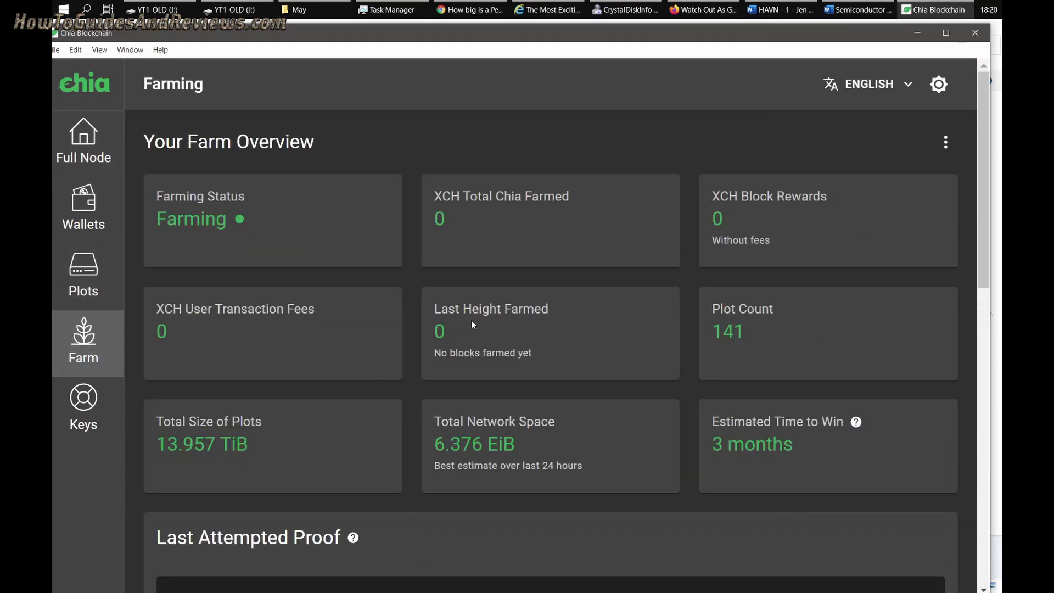
left_click_drag(433, 453, 521, 452)
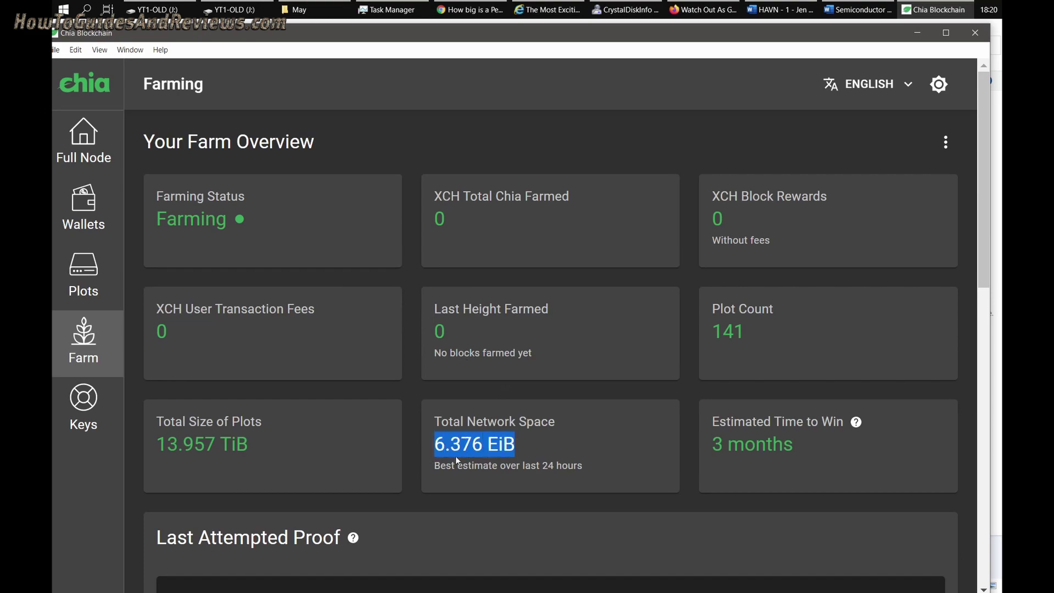
triple_click(436, 443)
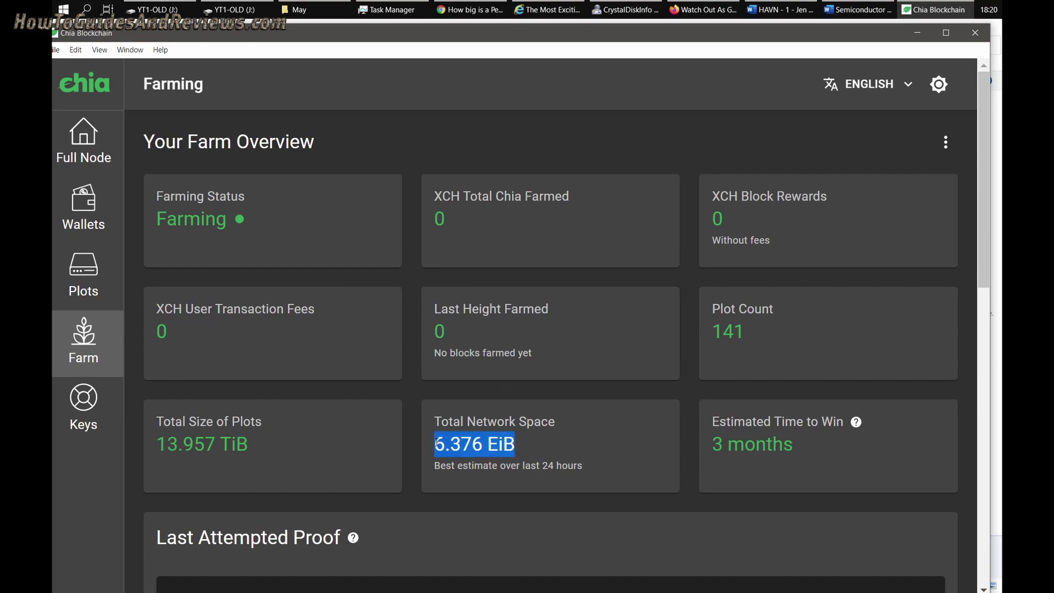
double_click(484, 449)
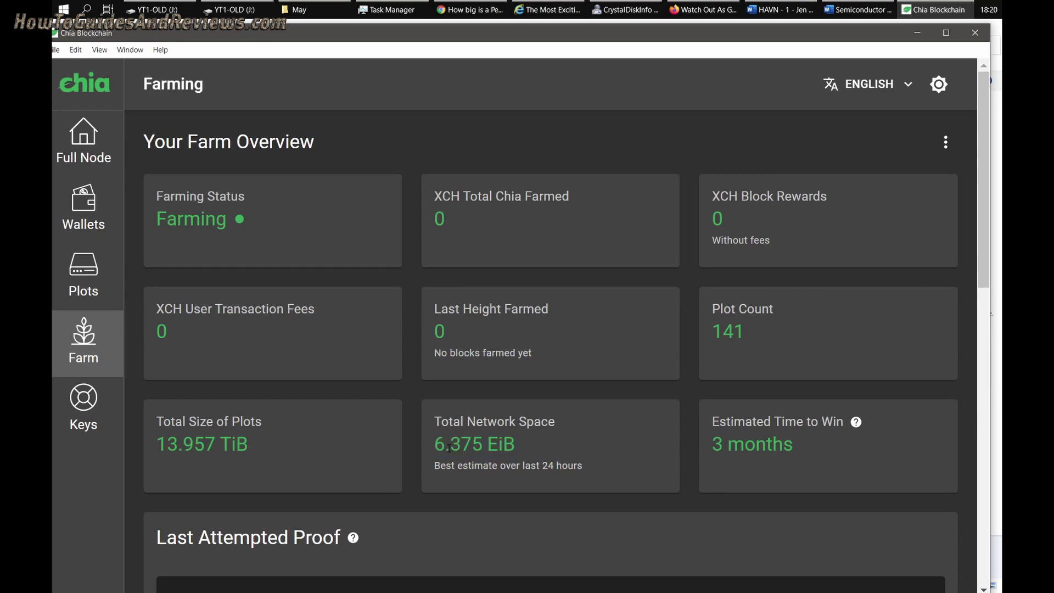
left_click_drag(536, 443, 433, 448)
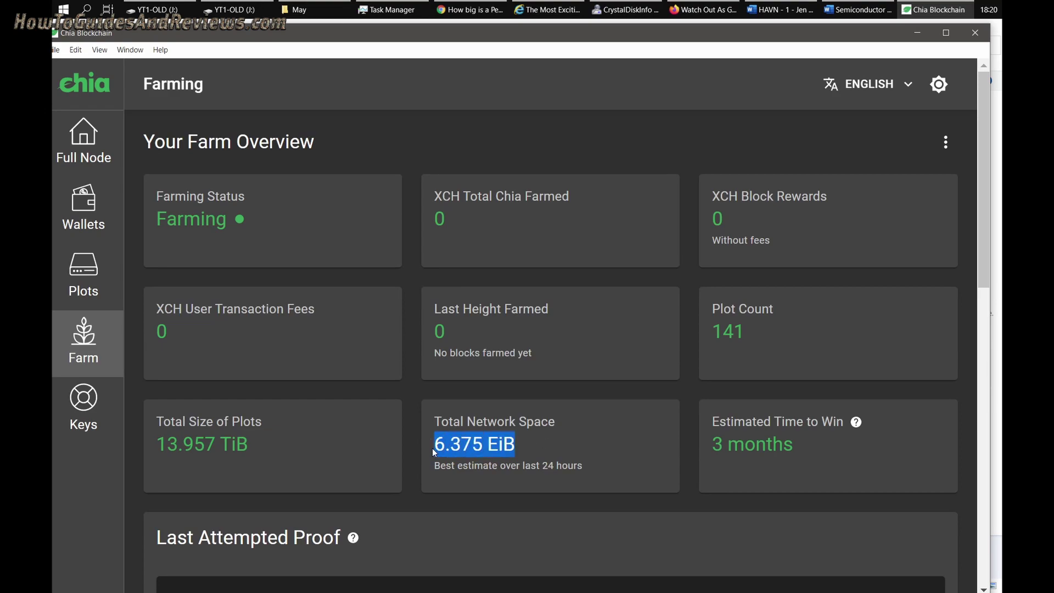
triple_click(435, 447)
left_click(458, 444)
left_click_drag(434, 443, 514, 443)
left_click(512, 444)
Step: Reselect the network space value, now 6.374 EiB, and return to the Plots list
triple_click(512, 444)
left_click(380, 449)
triple_click(486, 443)
triple_click(494, 438)
triple_click(439, 444)
left_click(494, 445)
double_click(481, 445)
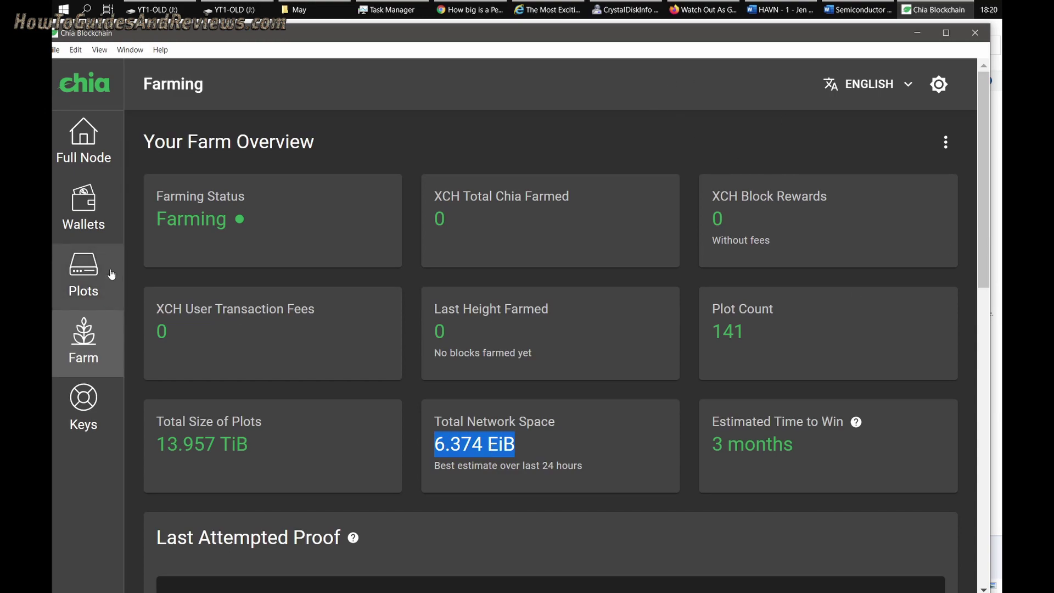
left_click(101, 287)
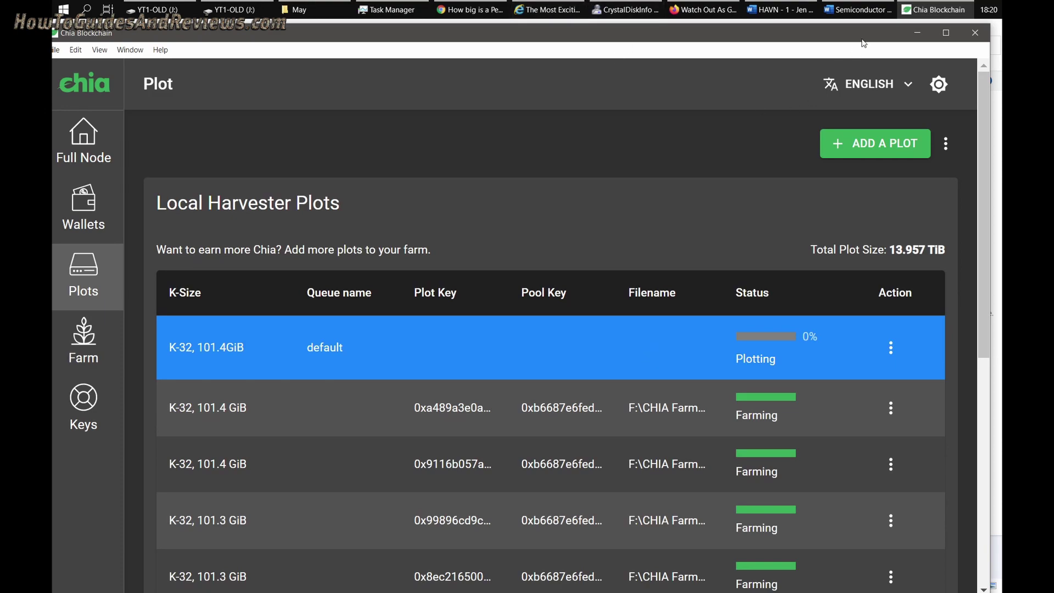
Step: Check the clock (21:31, 18 May 2021) and confirm the K-32 plot has reached 22%
left_click(989, 9)
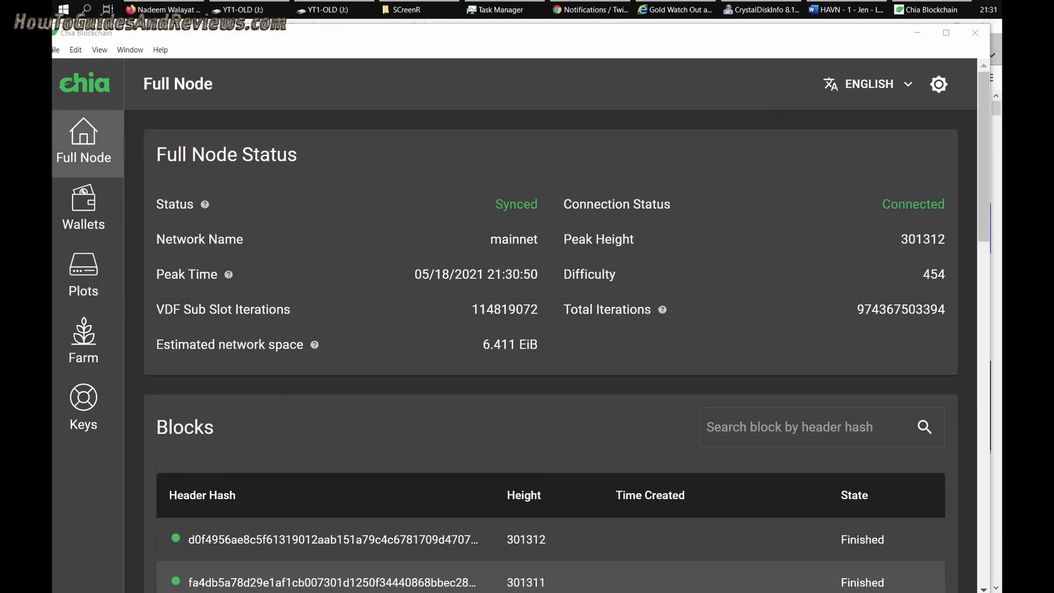
left_click(987, 9)
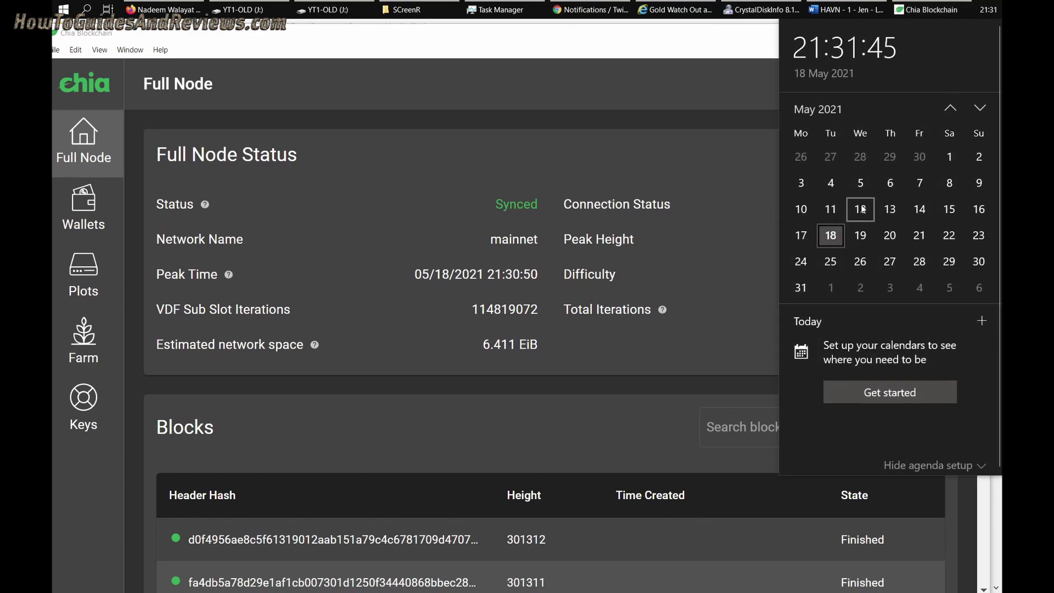
left_click(96, 349)
left_click(84, 288)
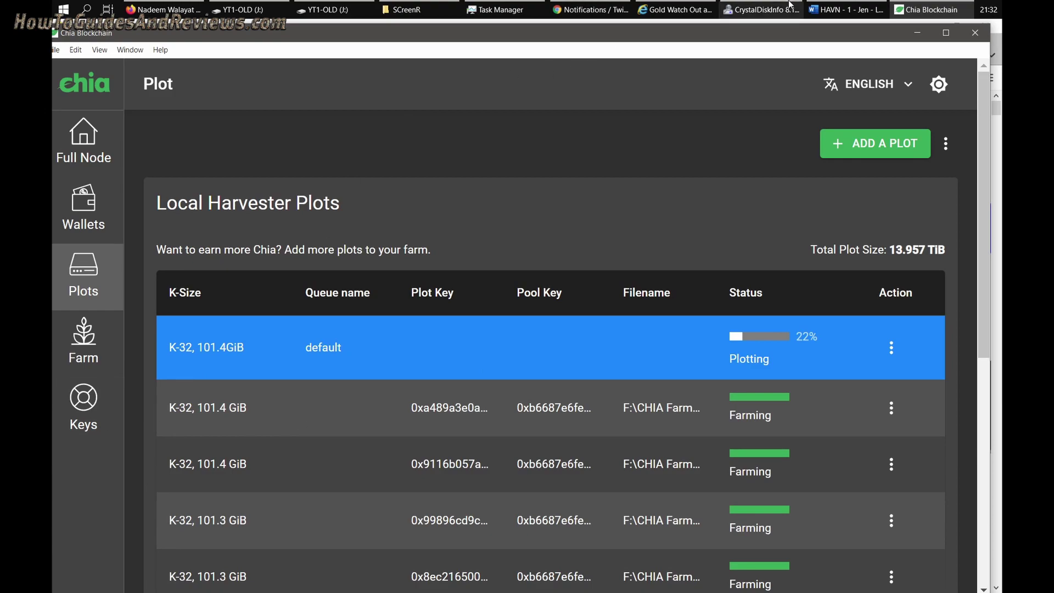
Step: In CrystalDiskInfo, compare G: (39 °C), F: (49 °C) and the old J: drive (Caution, 40 °C)
left_click(759, 10)
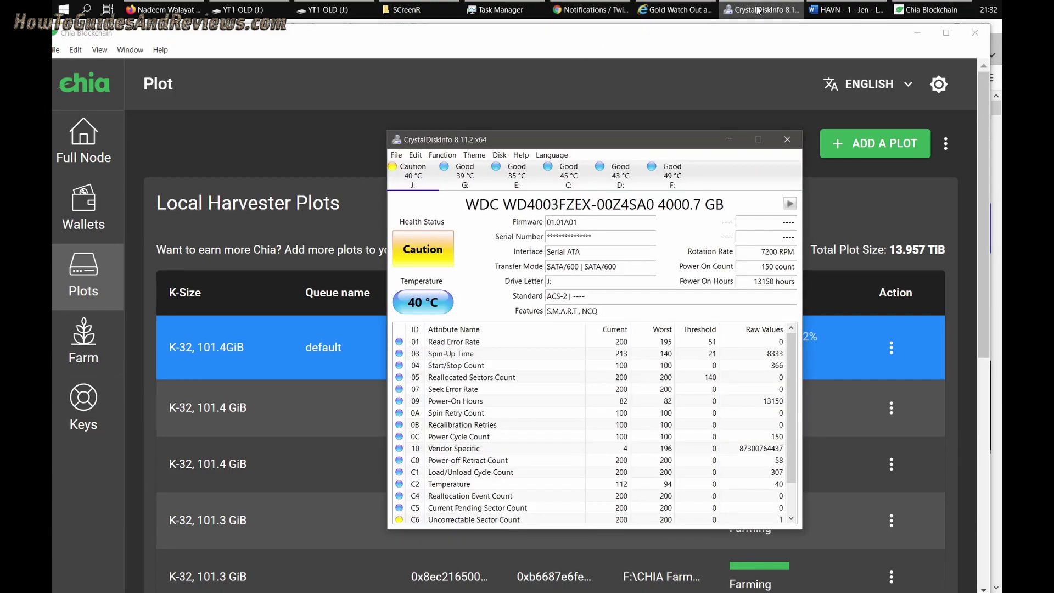
left_click(457, 182)
left_click(417, 186)
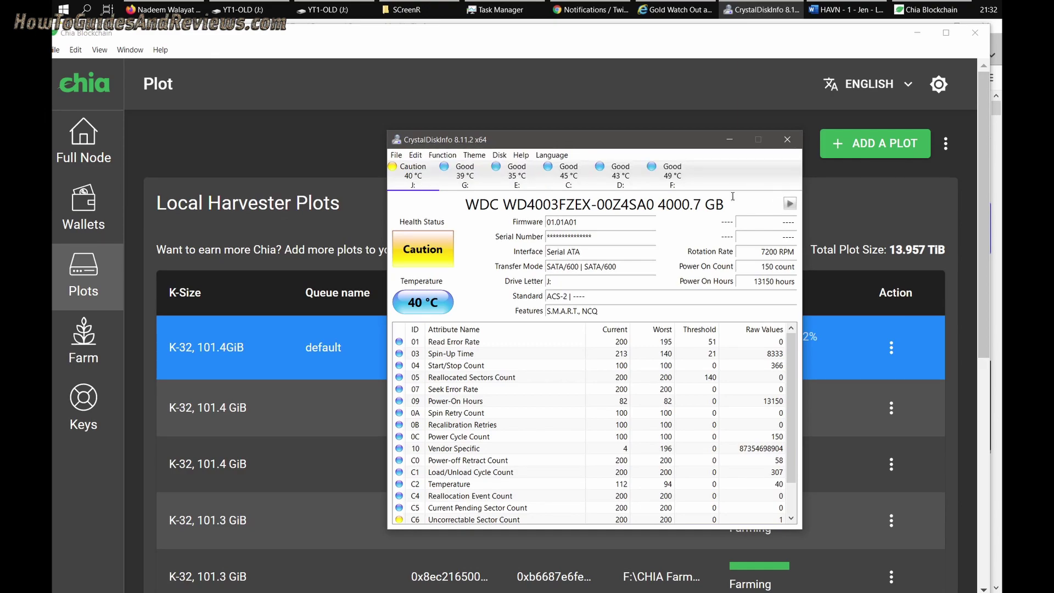
left_click(686, 183)
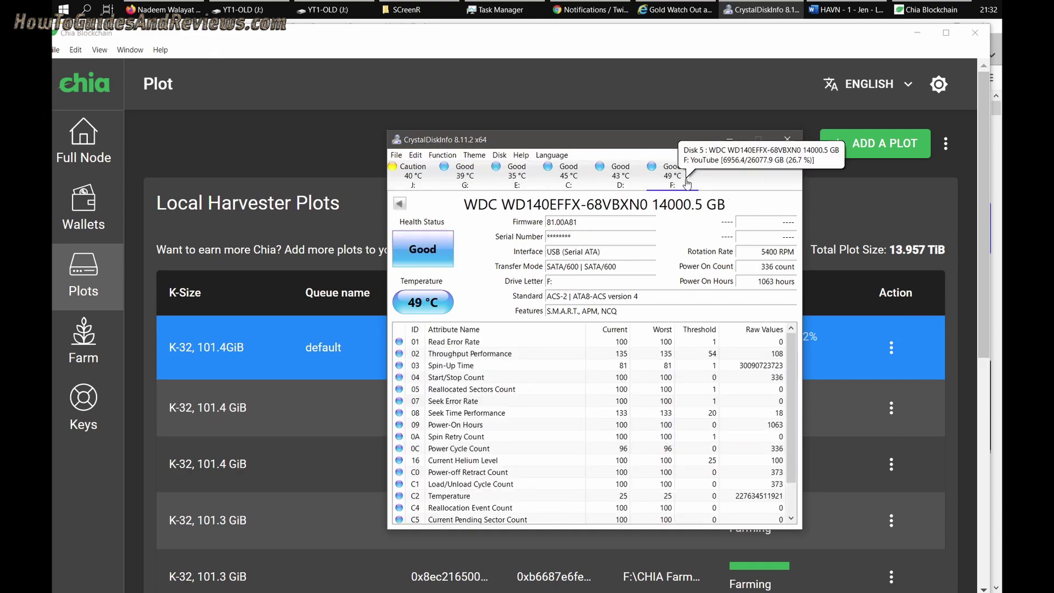
left_click(416, 182)
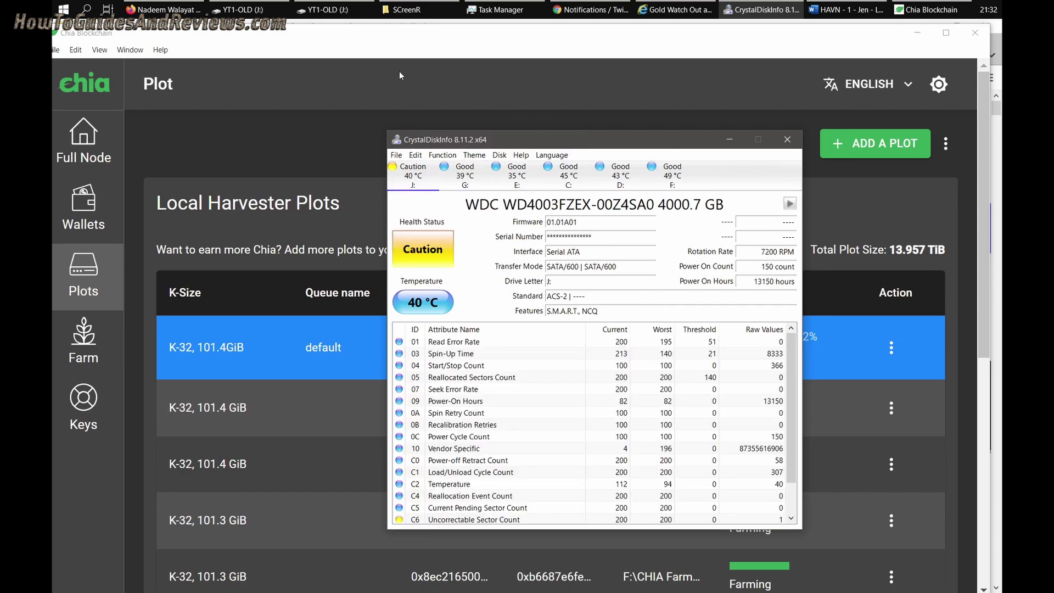
Step: View the plot-k32 TMP files in J:'s CHIA TEMP folder and open the folder's properties
left_click(327, 10)
double_click(66, 62)
key("BackSpace")
right_click(133, 61)
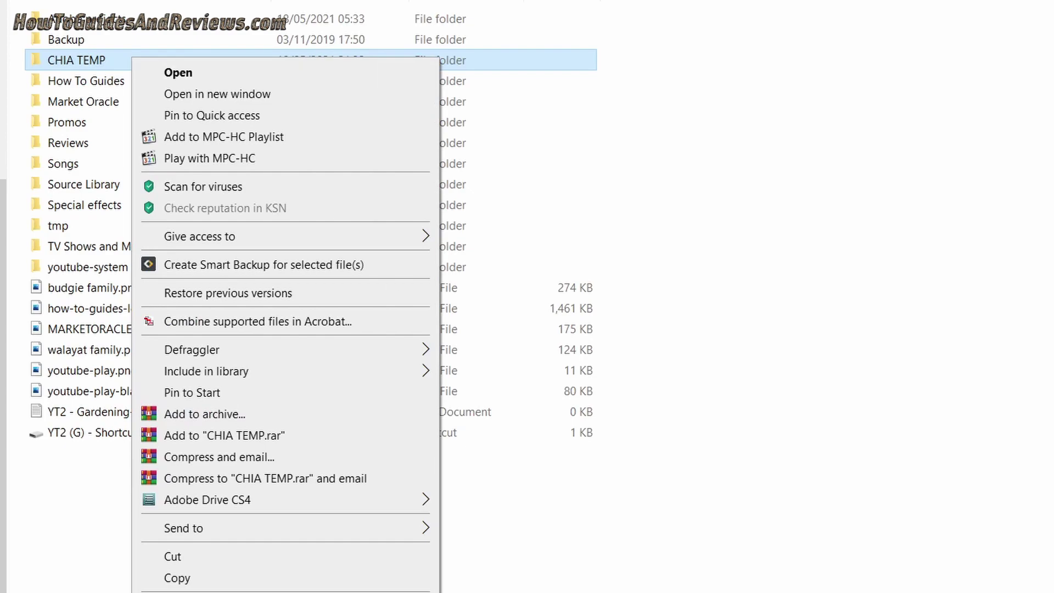
left_click(428, 590)
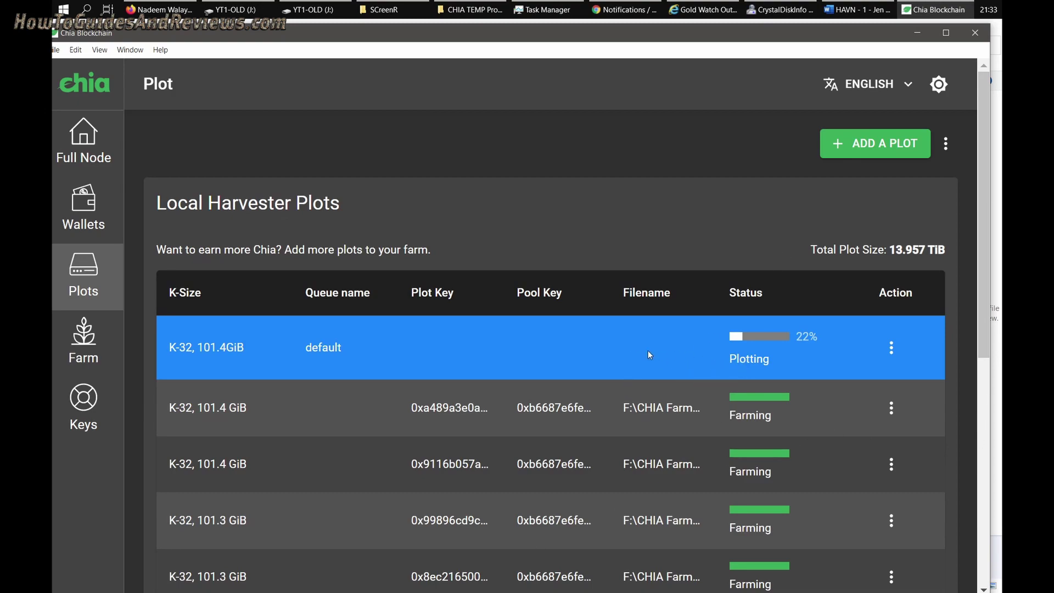
Step: Check the clock (21:33) while the plot sits at 22%, then switch to Task Manager
left_click(986, 10)
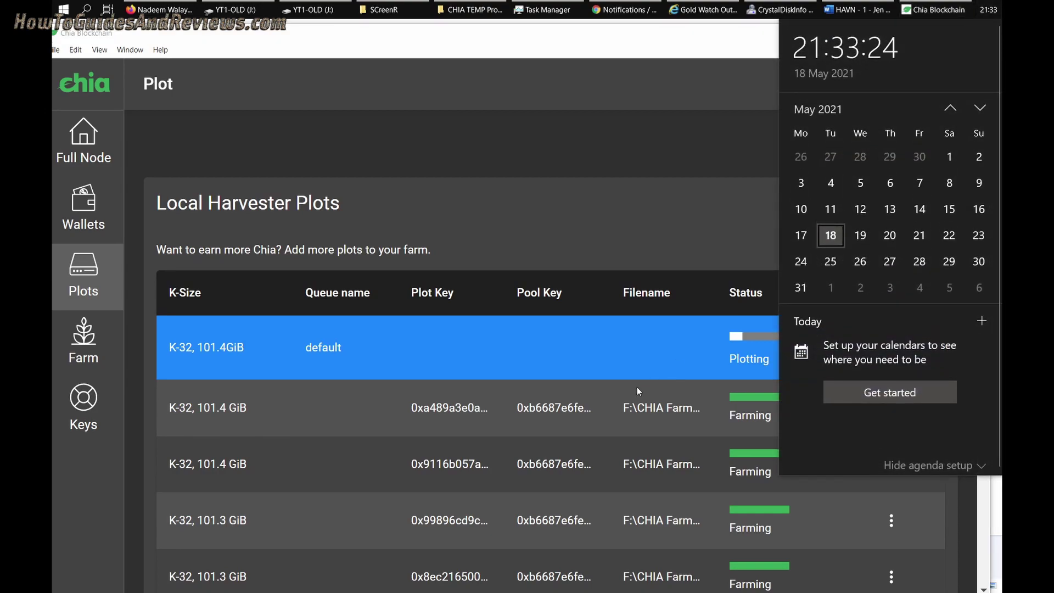
left_click(659, 363)
left_click(988, 9)
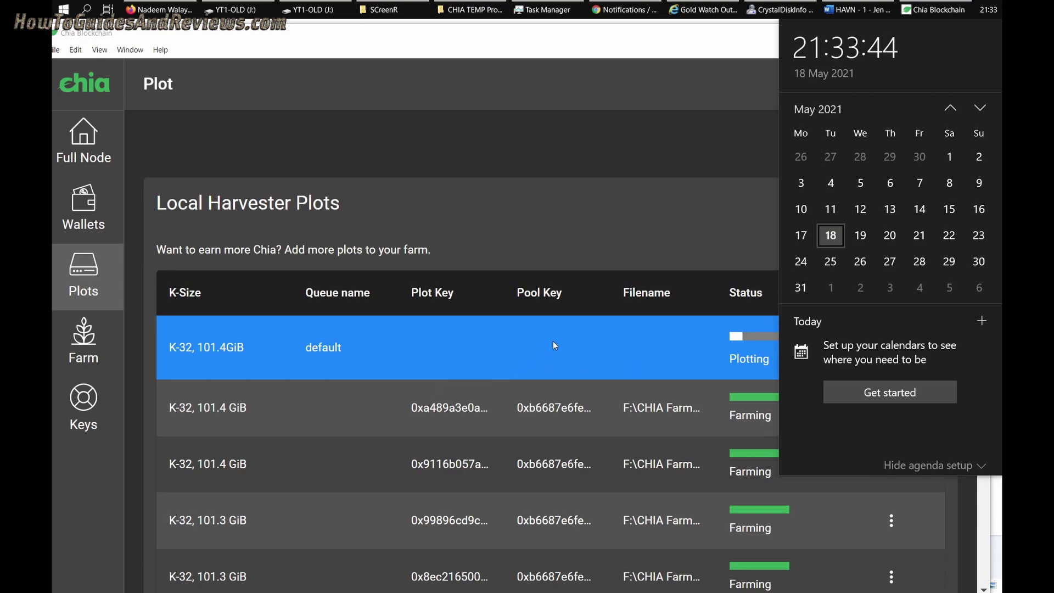
left_click(544, 10)
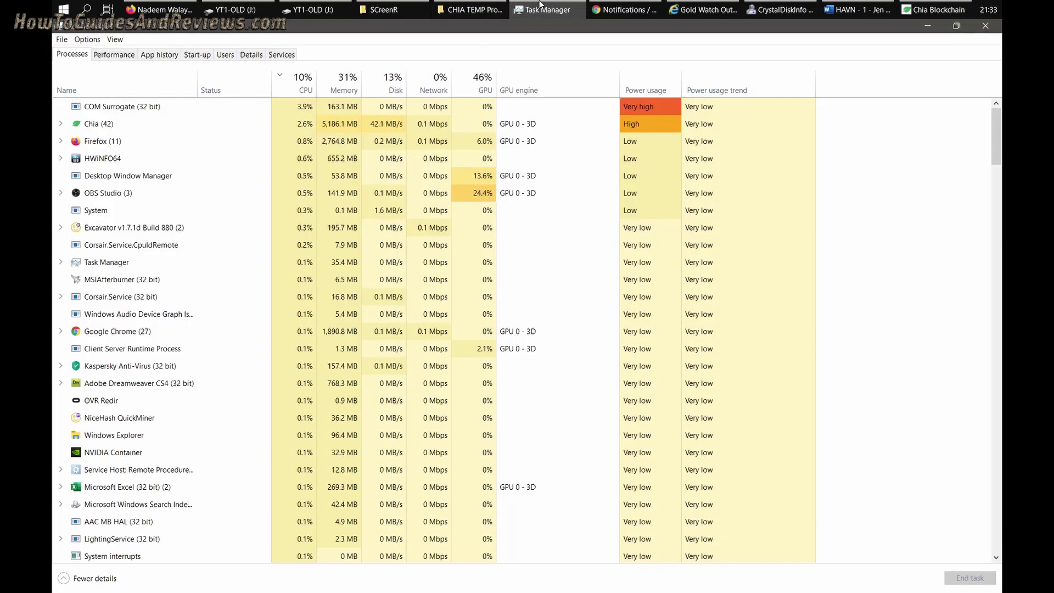
Step: Sort processes by CPU usage and arrange the CPU Die temperature and Fan1 graphs
left_click(311, 76)
left_click(311, 75)
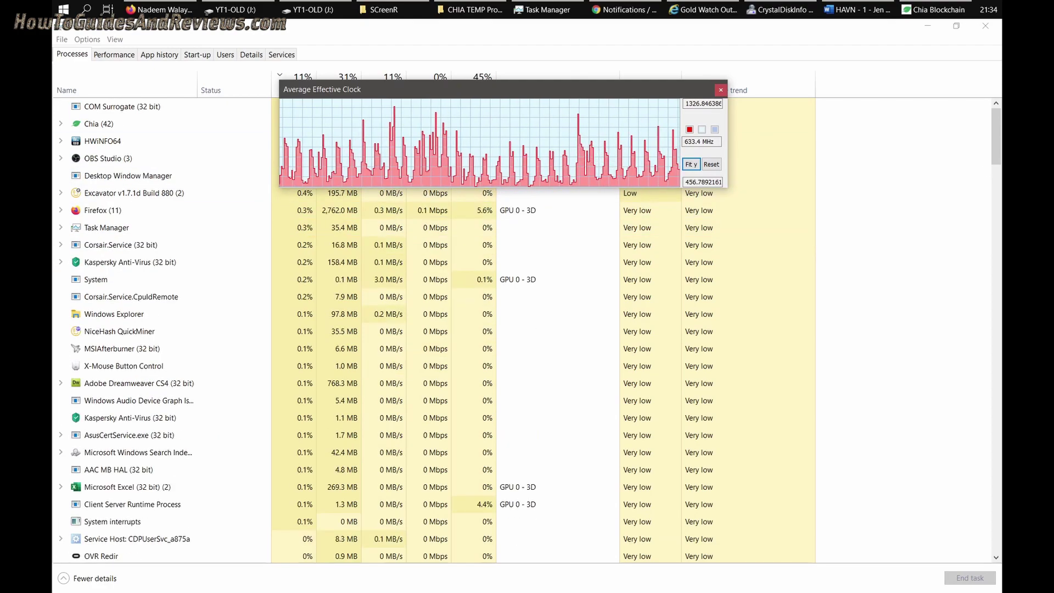
left_click_drag(878, 233, 680, 200)
left_click_drag(878, 457, 582, 313)
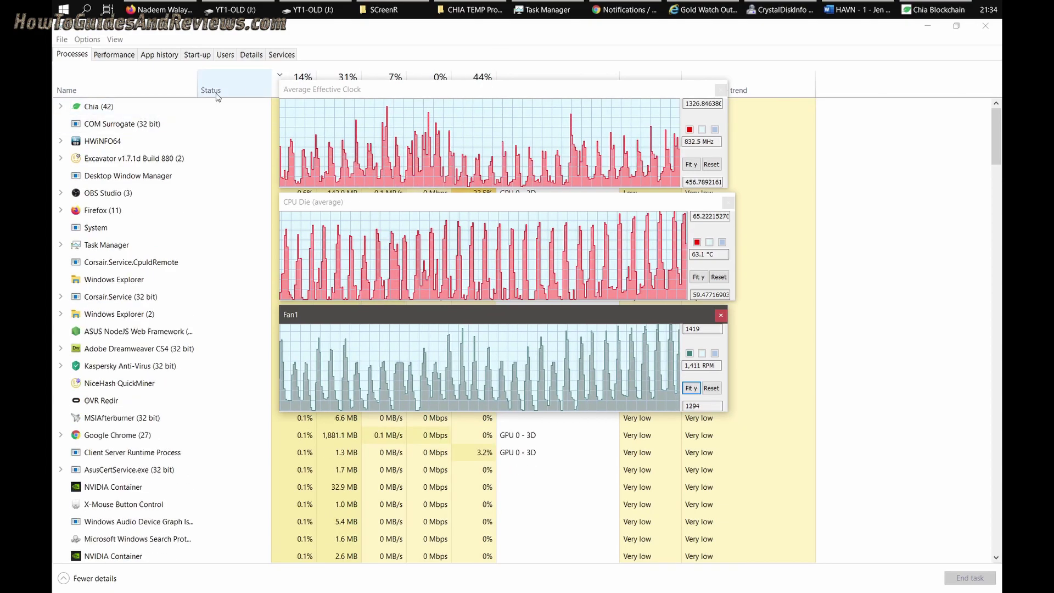
left_click(367, 41)
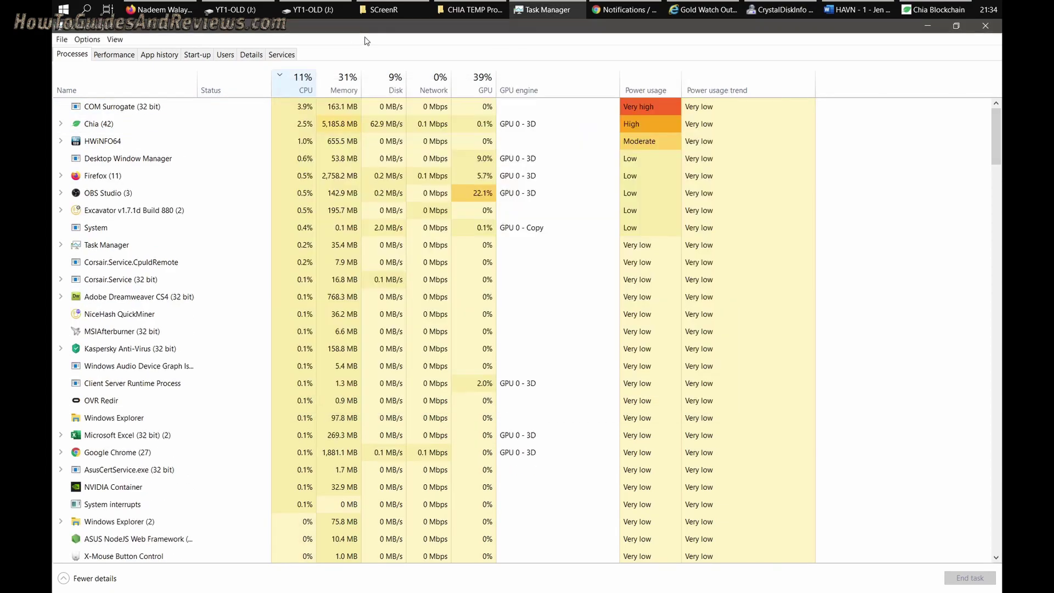
Step: Sort processes by memory, then view Disk 0 (J:) performance at 99% active time
left_click(309, 89)
left_click(309, 88)
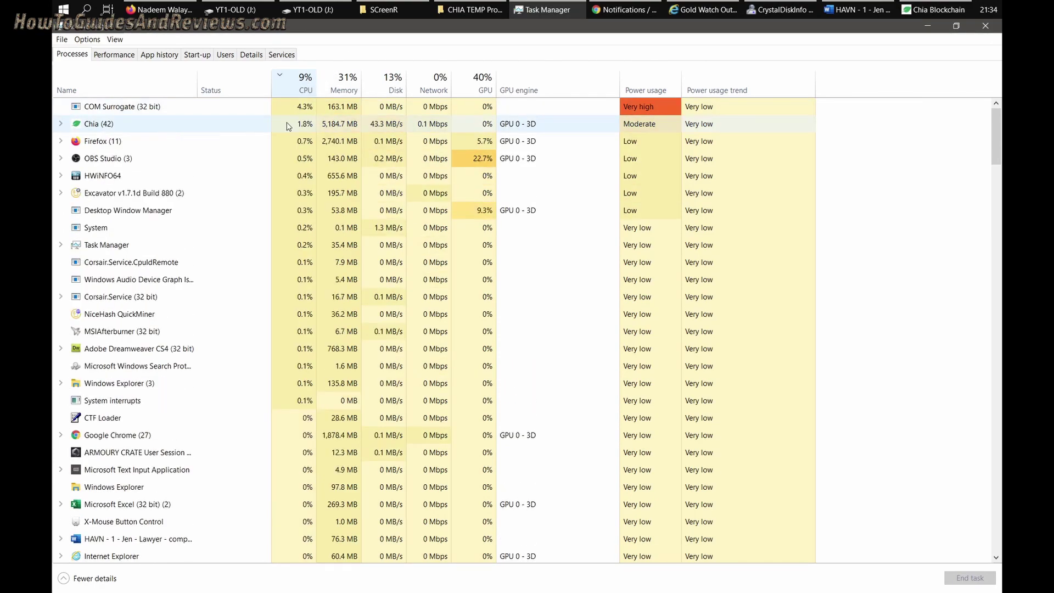
left_click(342, 89)
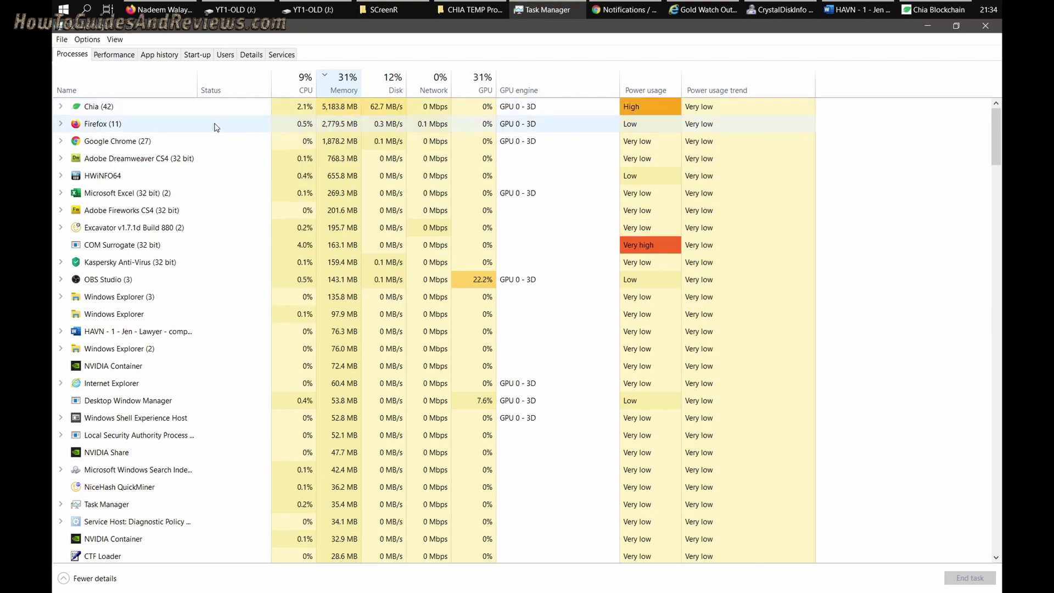
left_click(114, 56)
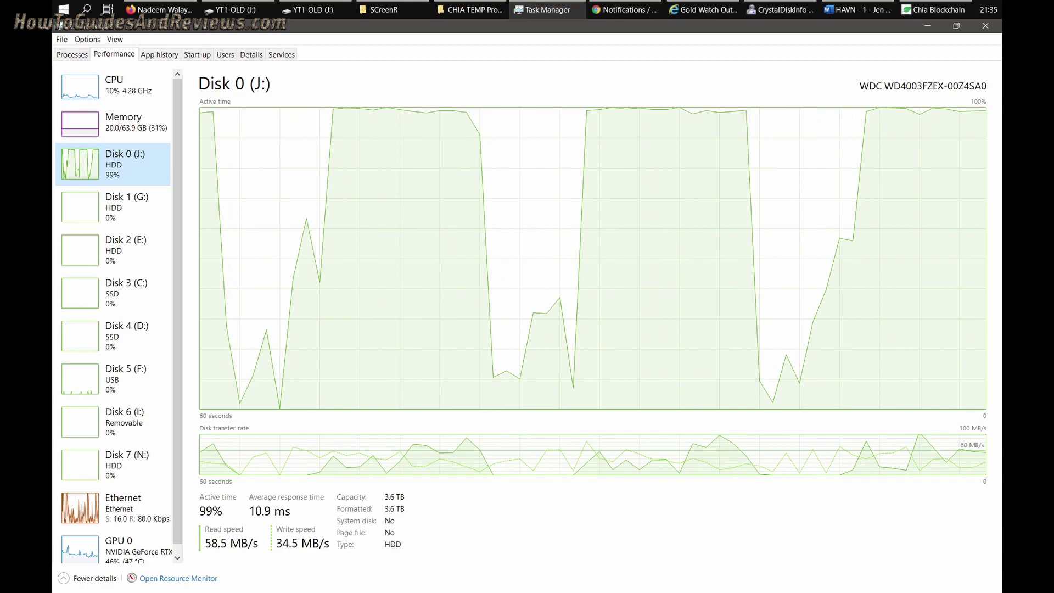
key("alt+Tab")
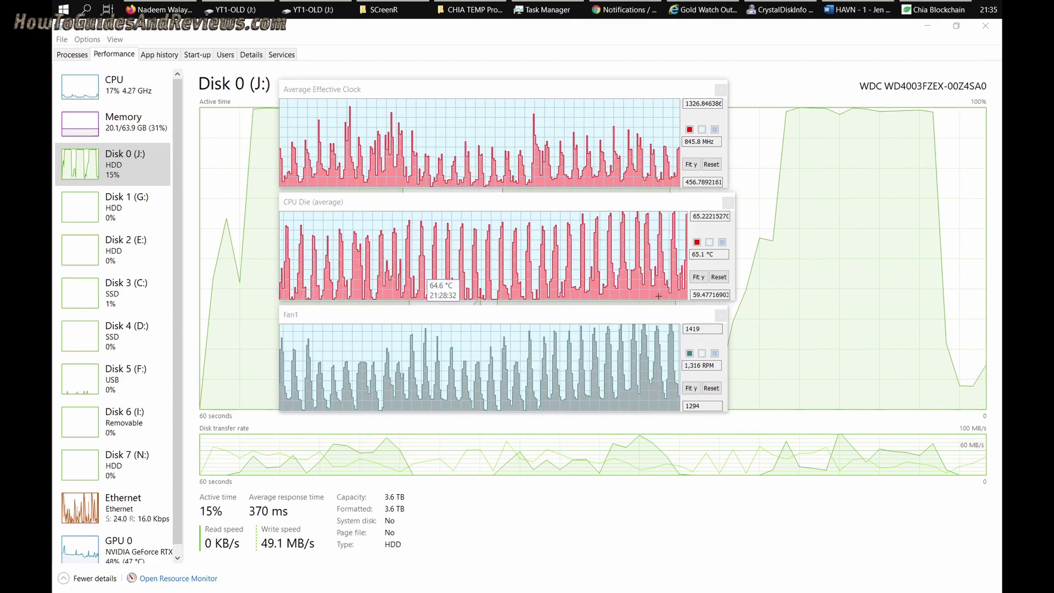
mouse_move(669, 394)
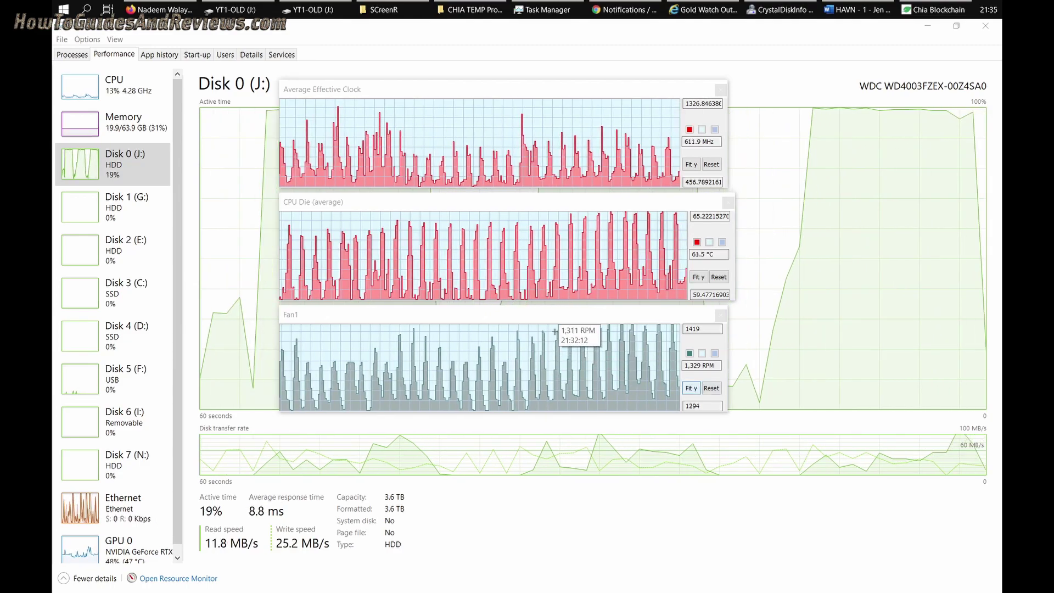
left_click(721, 315)
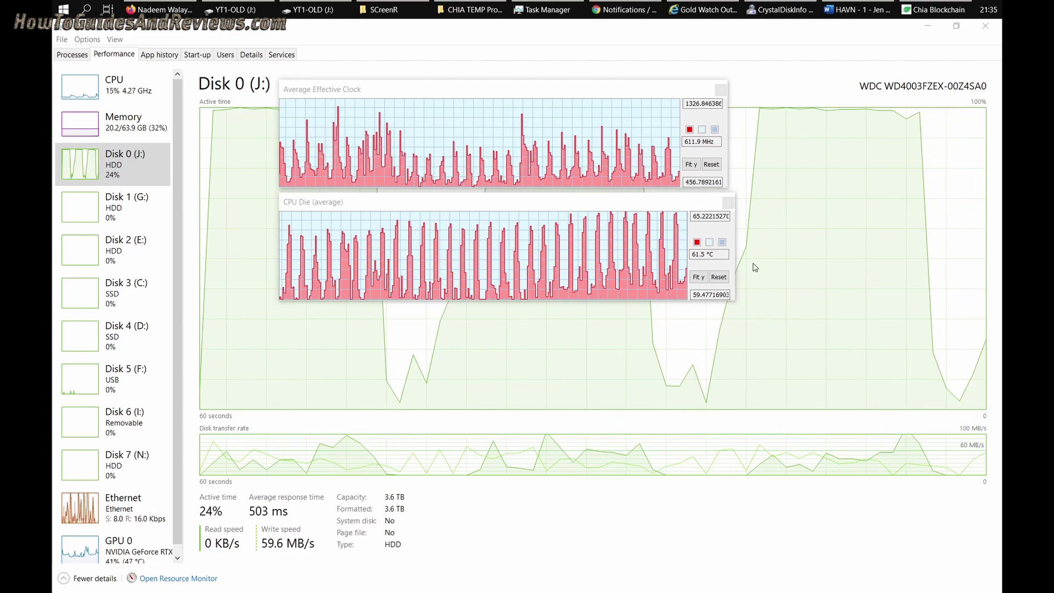
left_click(727, 202)
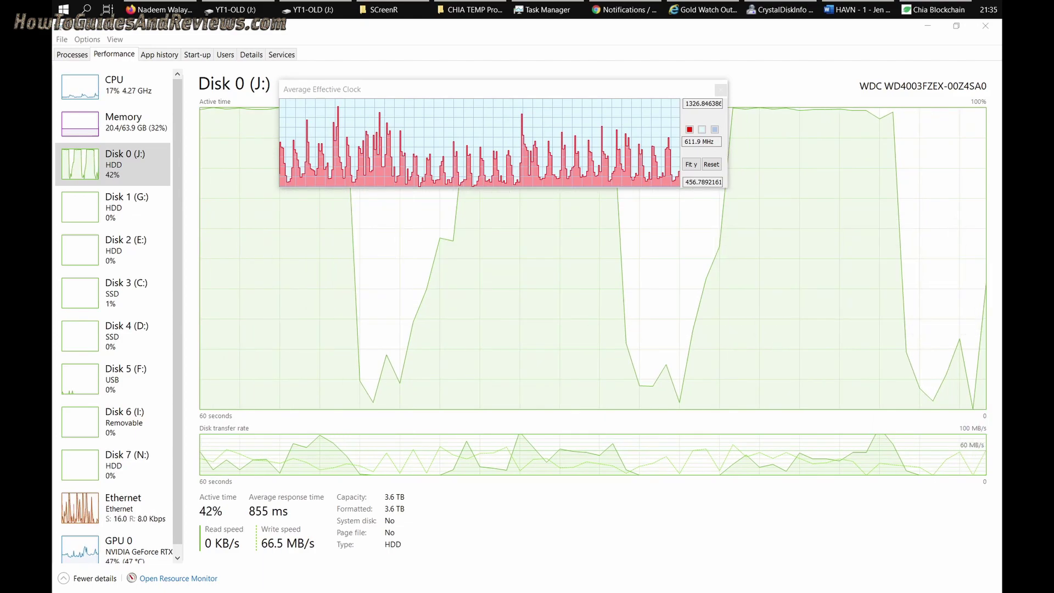
left_click_drag(579, 83, 630, 95)
left_click(772, 101)
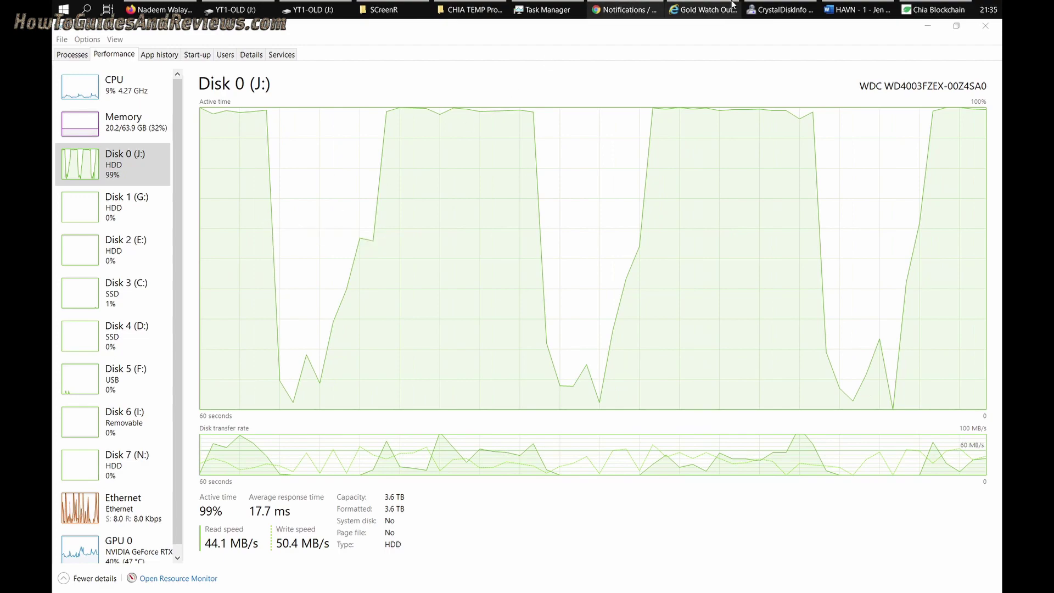
Step: Return to Chia's Plots list and start adding a queued 101.4GiB k=32 plot
left_click(909, 5)
left_click(113, 342)
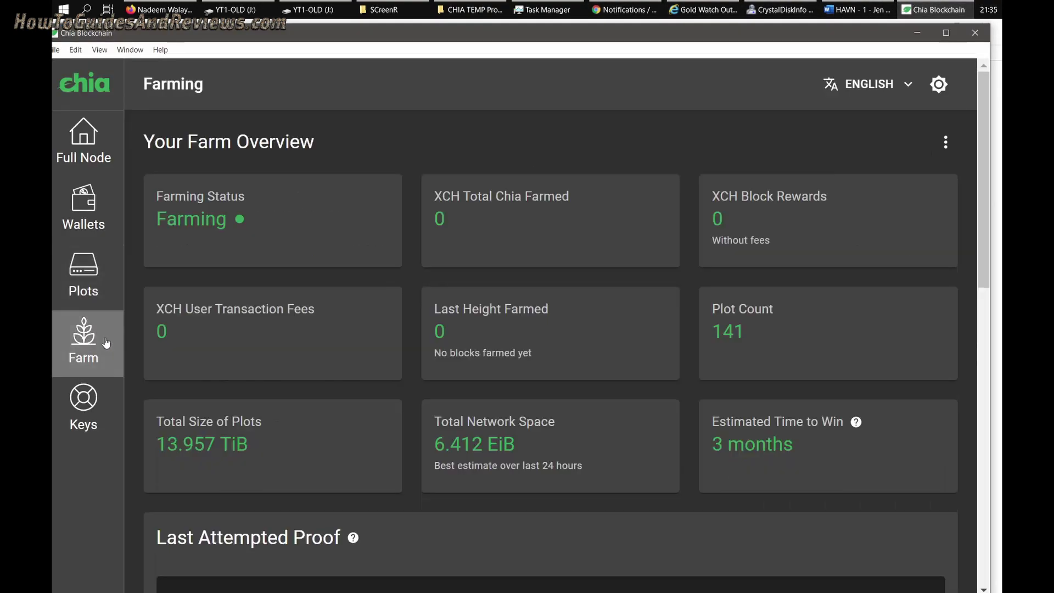
left_click(117, 271)
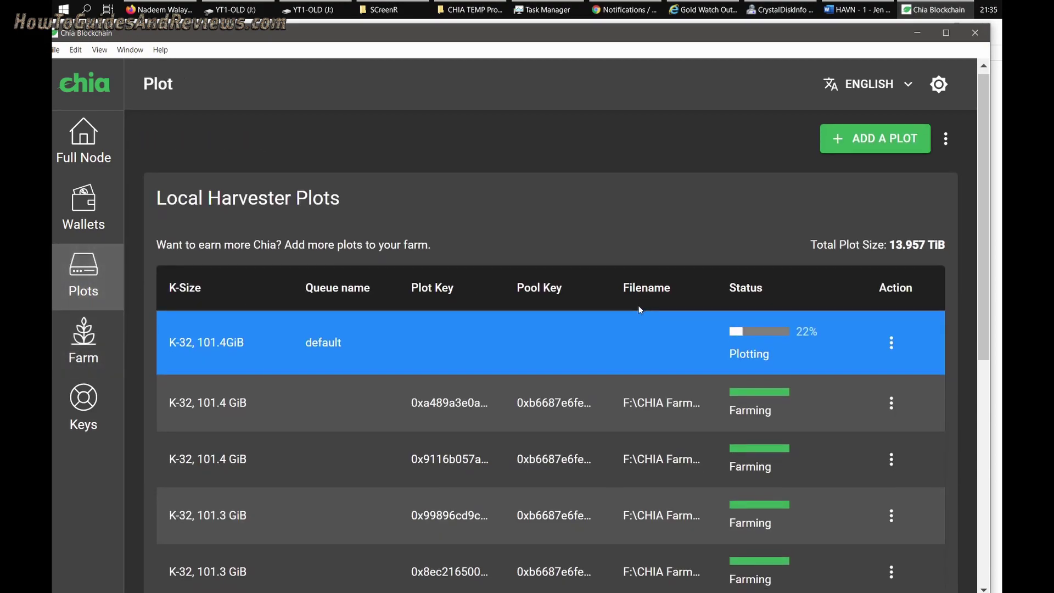
scroll(640, 310, "down", 1)
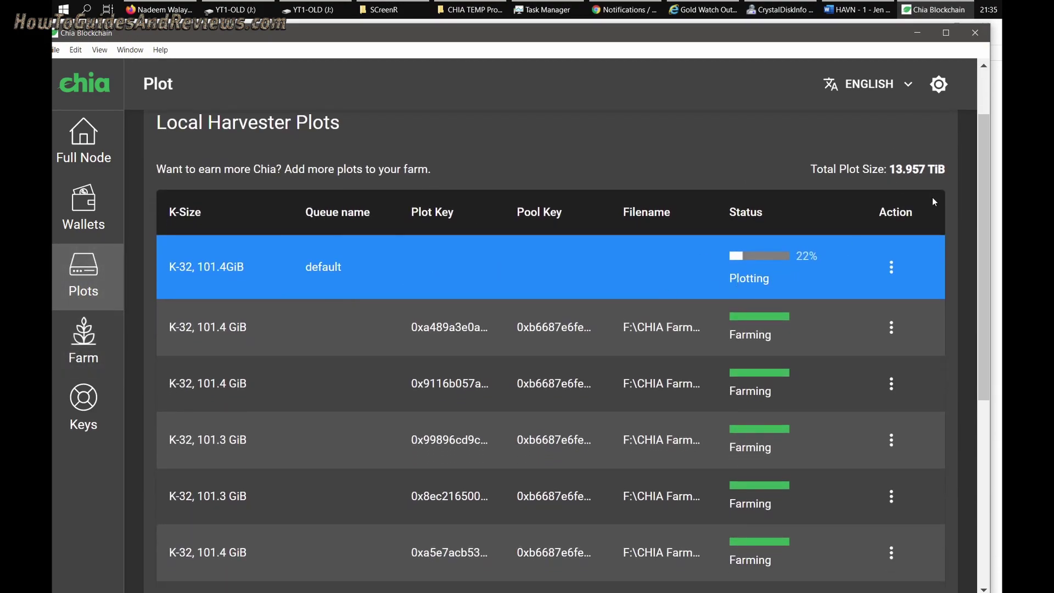
scroll(934, 199, "up", 1)
left_click(895, 143)
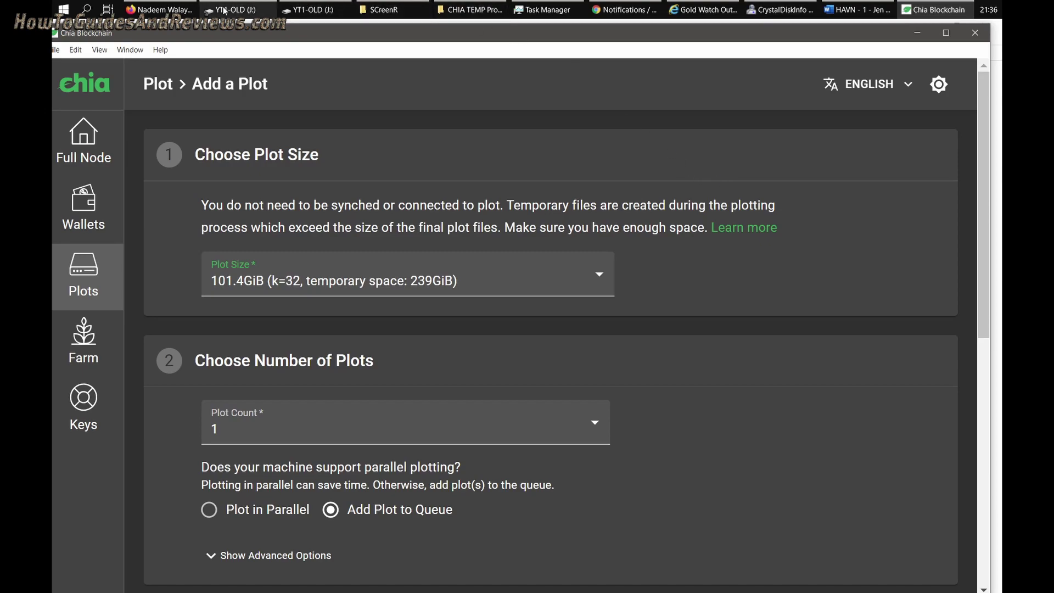
Step: Check the J: drive at 40 °C in CrystalDiskInfo, then bring up Task Manager's J: disk graph
left_click(769, 8)
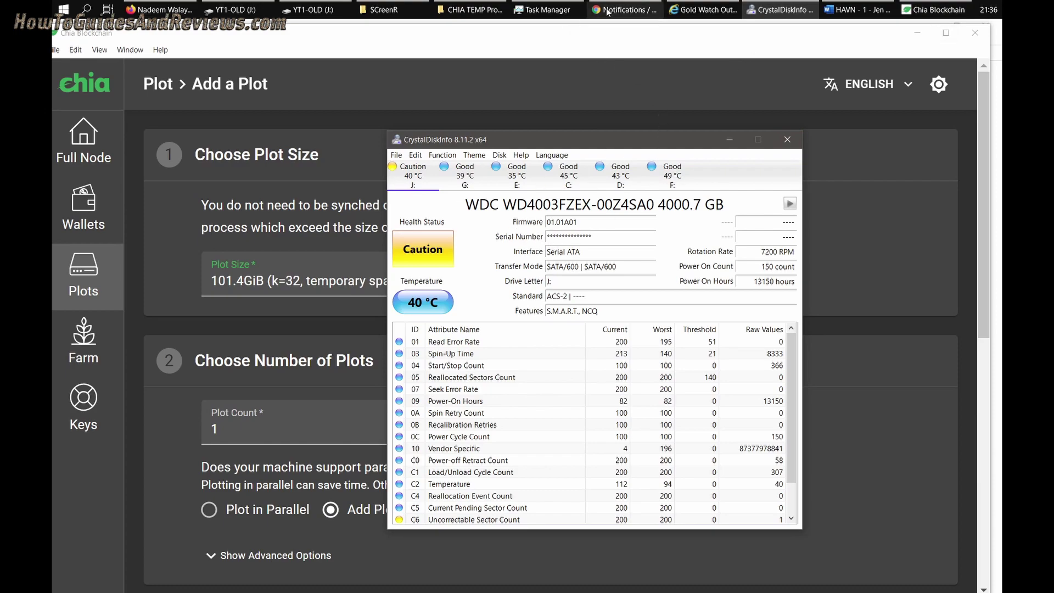
left_click(570, 6)
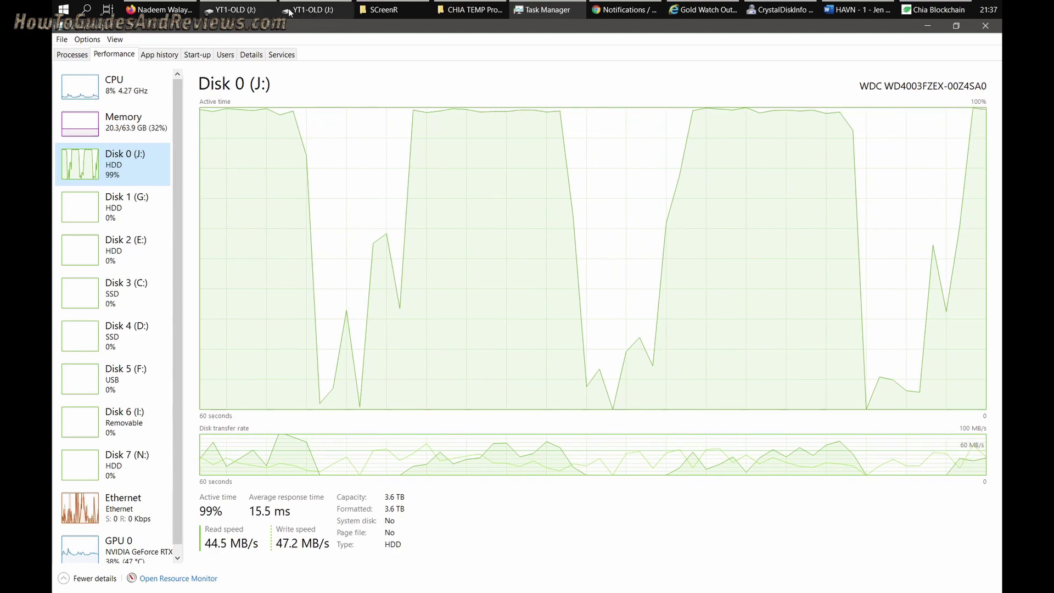
Step: Bring Chia forward and view the Plots list with the k=32 plot at 23%
left_click(920, 4)
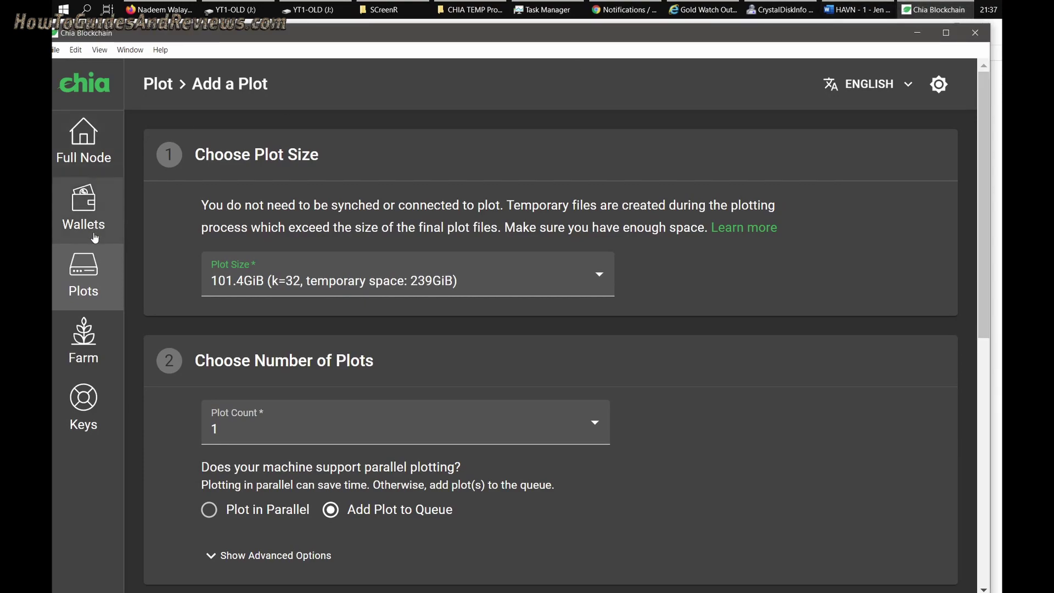
left_click(96, 283)
left_click(94, 346)
left_click(103, 282)
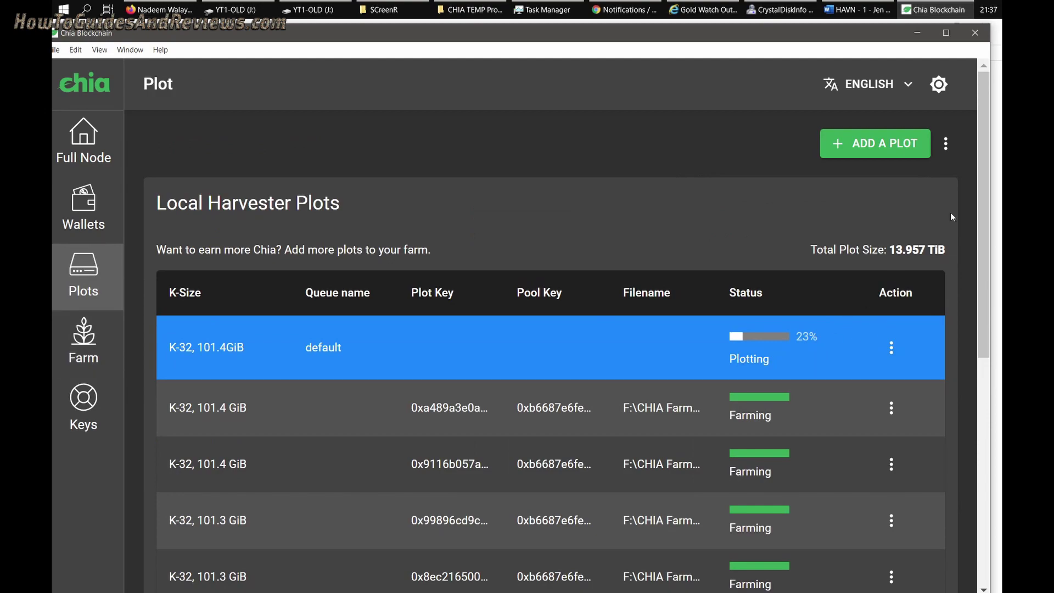
Step: Check the time (00:27, 19 May 2021), then view the J: drive at 40 °C in CrystalDiskInfo
left_click(988, 9)
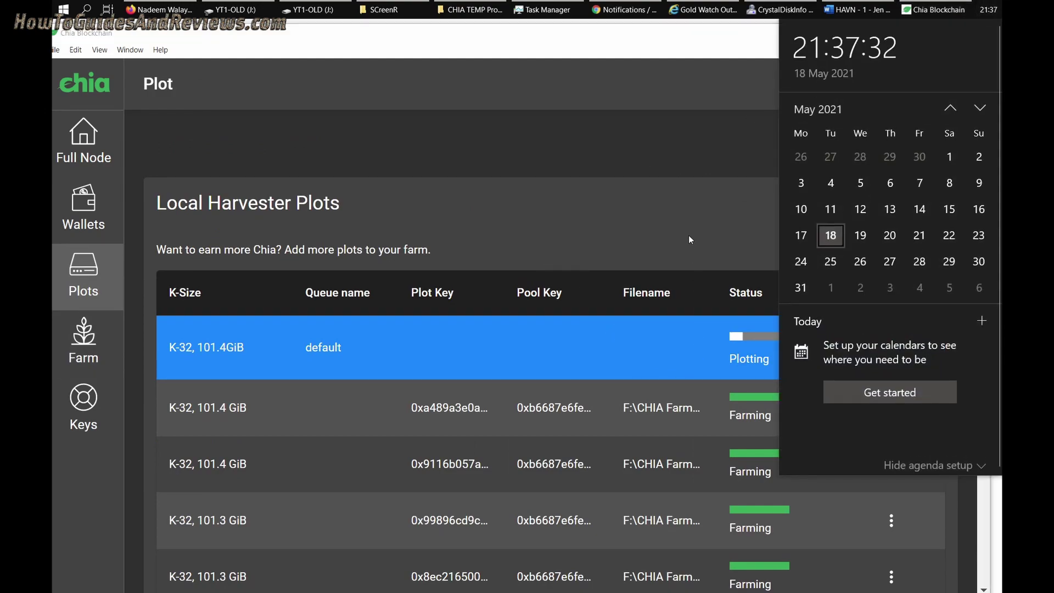
left_click(597, 159)
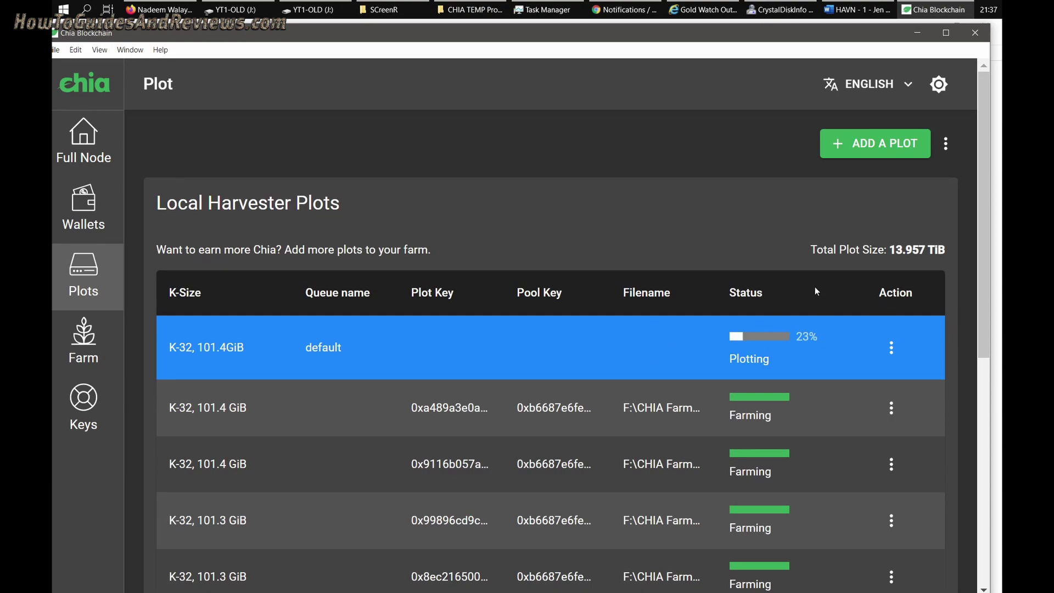
left_click(770, 8)
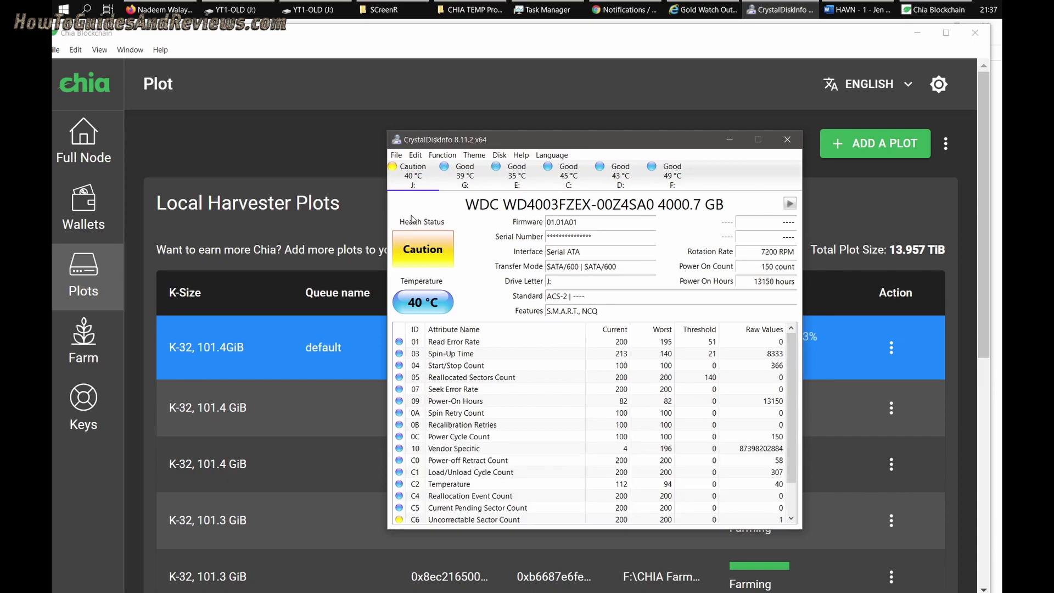
left_click(417, 185)
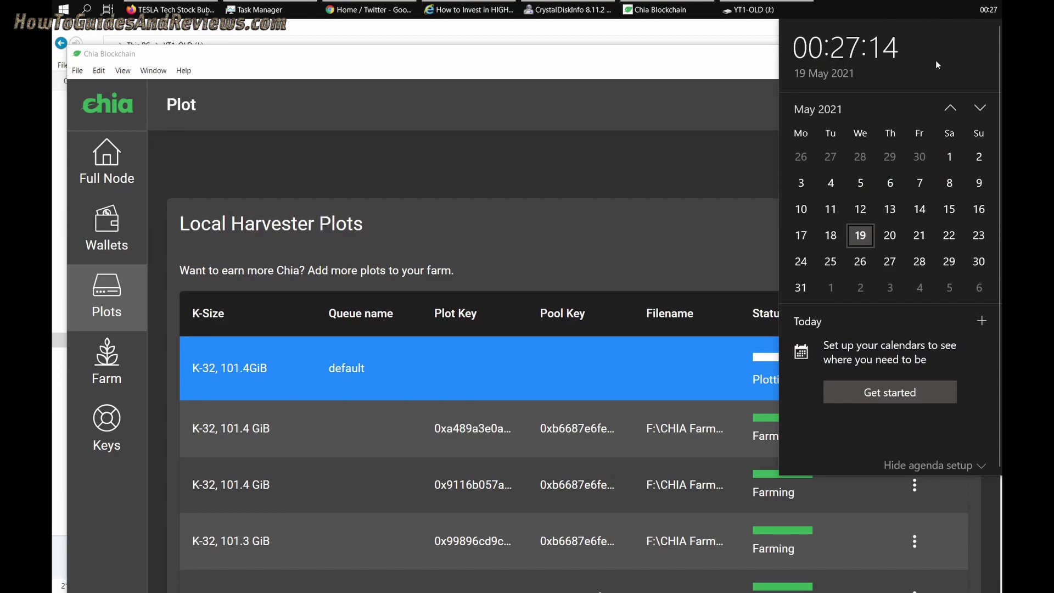
Step: Bring Chia Blockchain back to the front to see the k=32 plot at 45% plotting
left_click(653, 118)
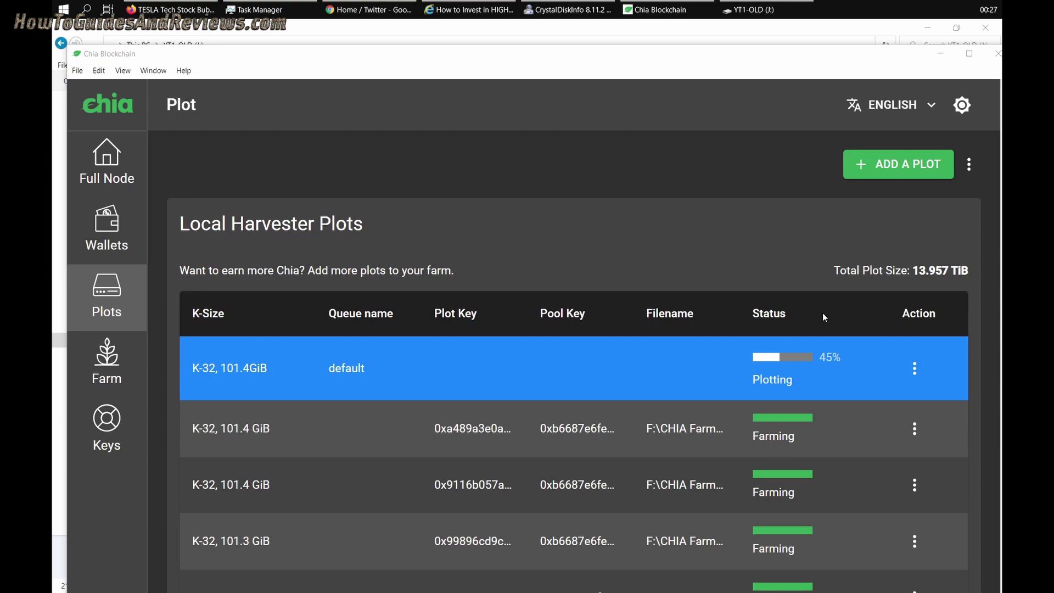
Step: Check the CHIA TEMP folder's properties on J: and open it to see the plot-k32 TMP files
left_click(756, 7)
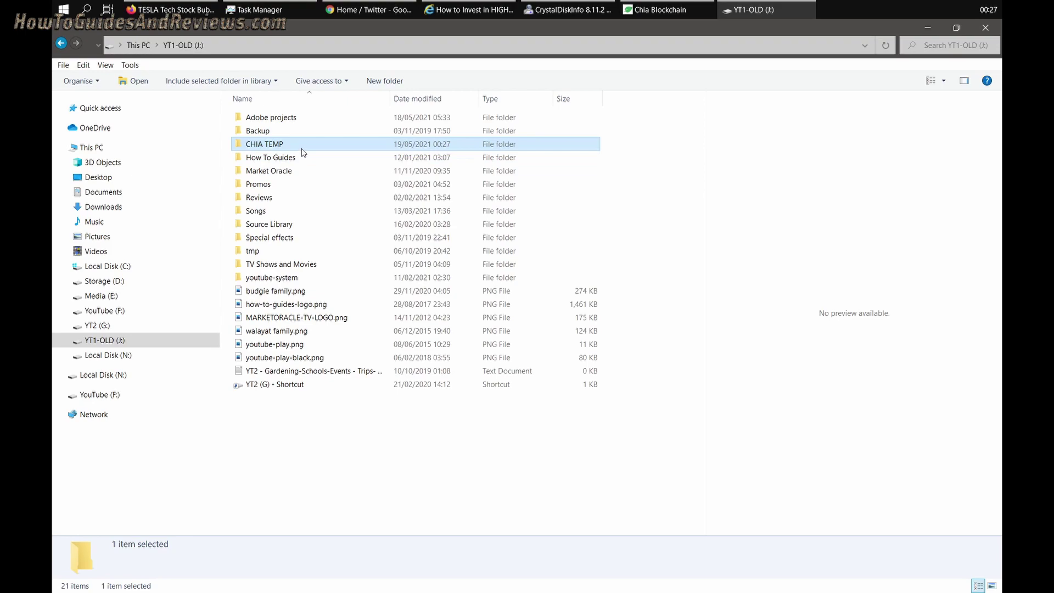
right_click(301, 149)
left_click(420, 549)
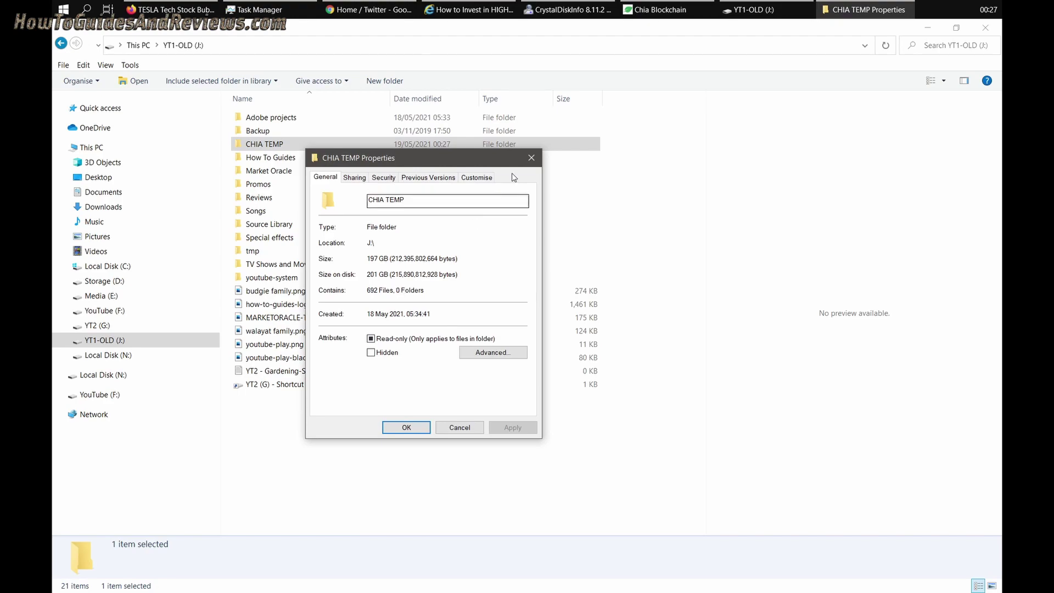
left_click(531, 158)
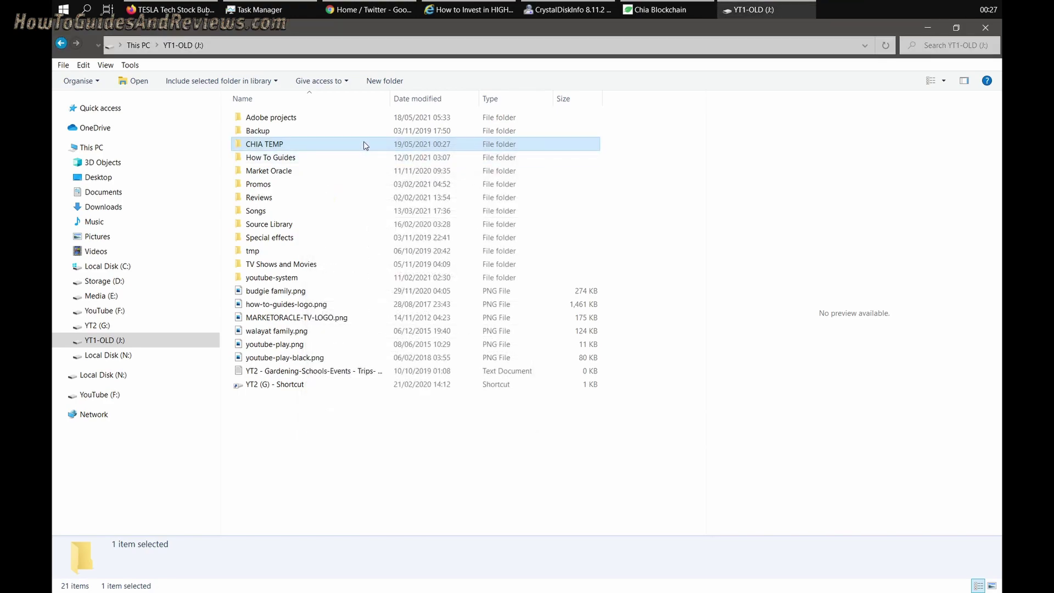
double_click(363, 144)
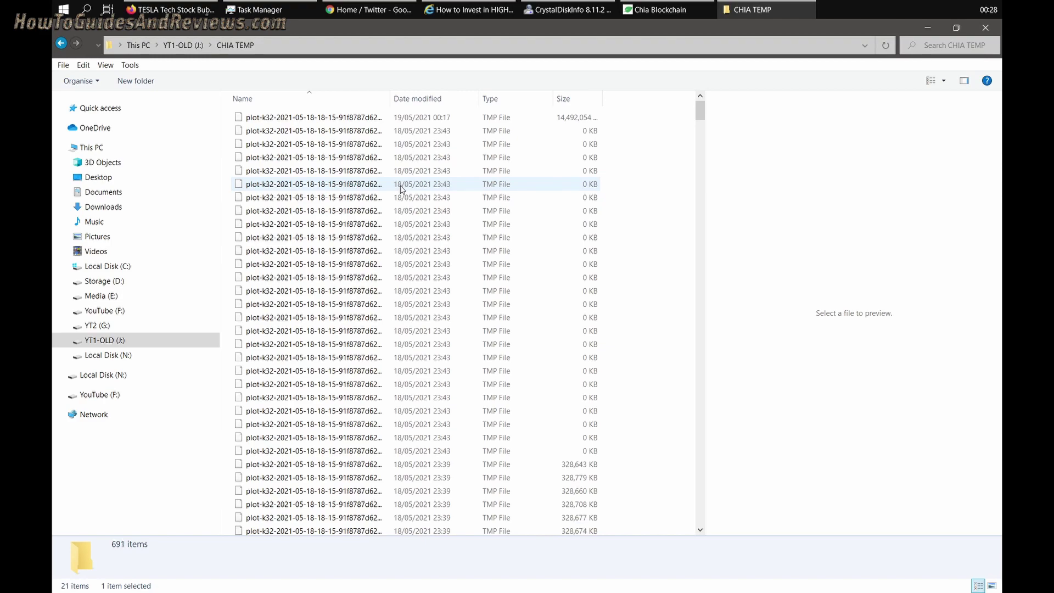
Step: Compare Chia's plot progress with the CHIA TEMP folder, ending with Chia in front
left_click(656, 9)
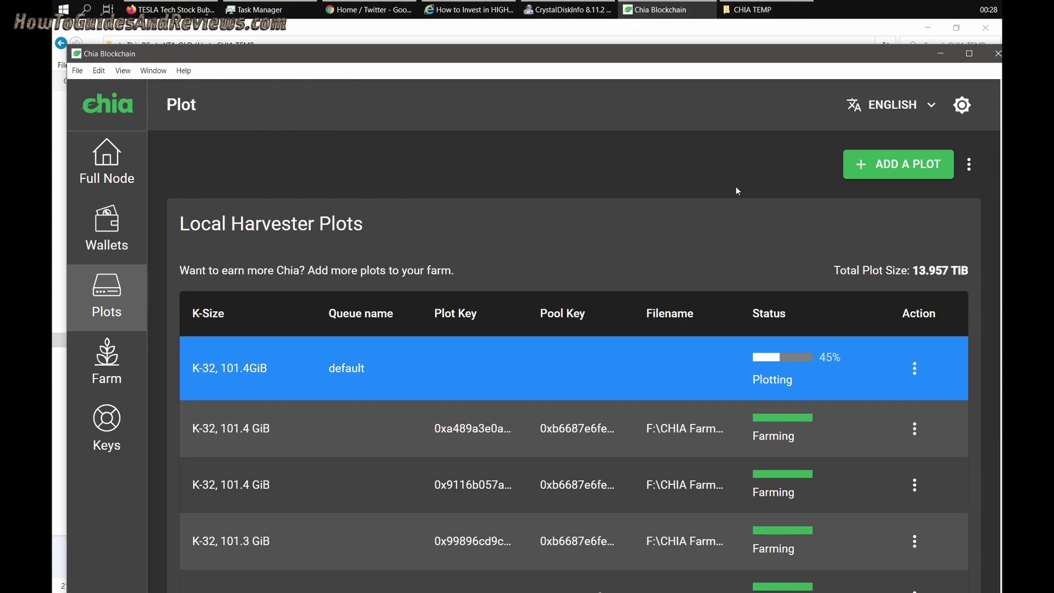
left_click(768, 9)
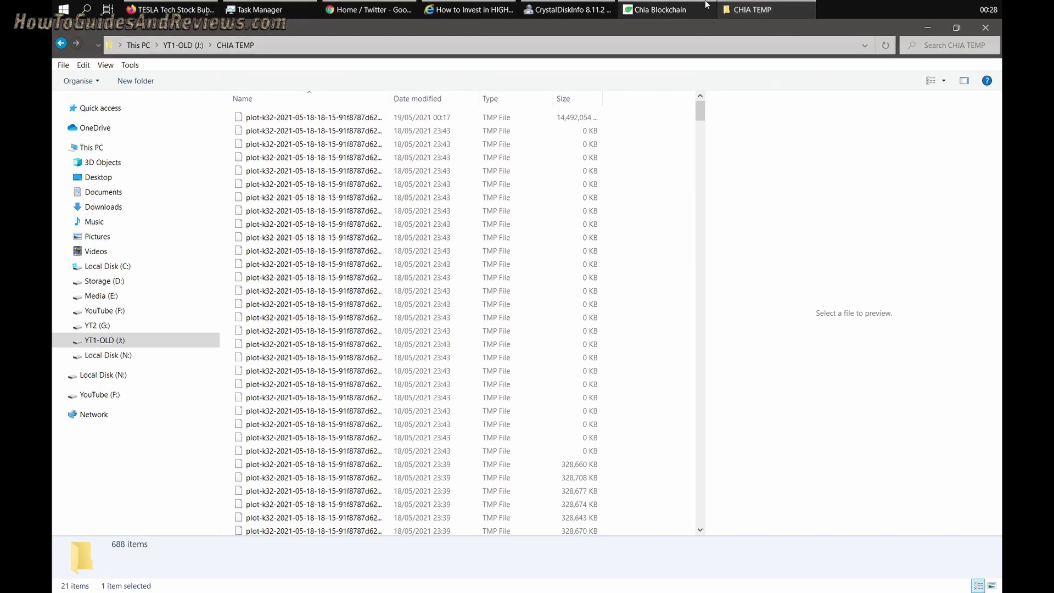
left_click(662, 8)
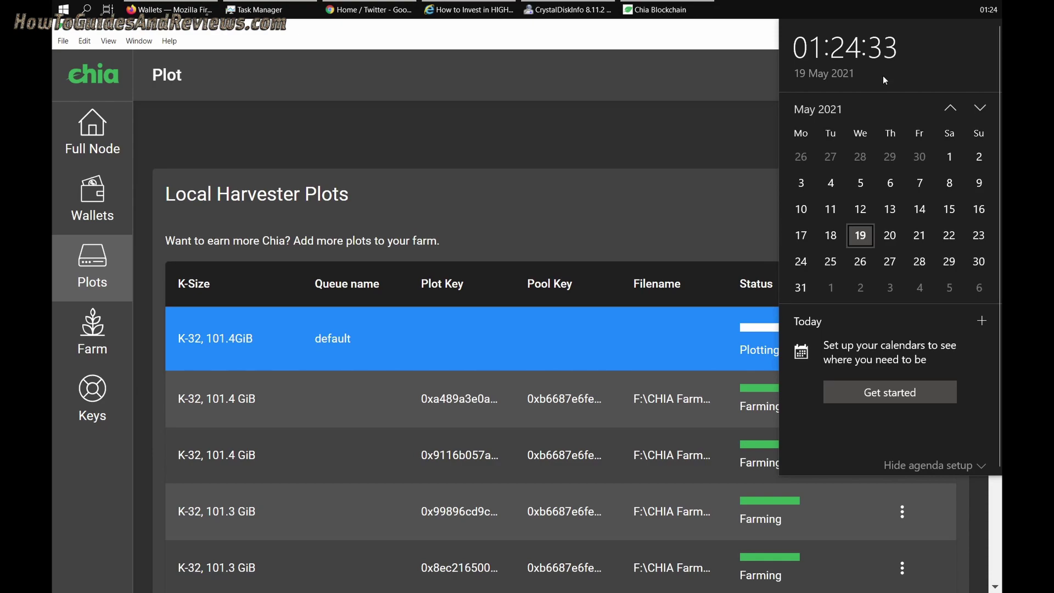
Step: Return to Chia to confirm the plot at 68% plotting, then check the current time
left_click(744, 199)
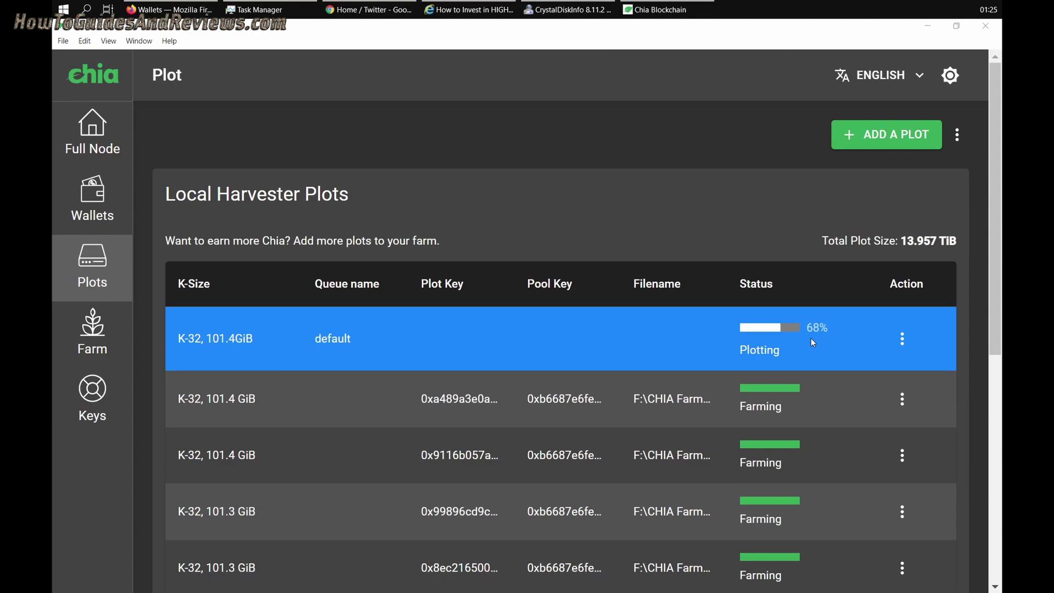
left_click(988, 10)
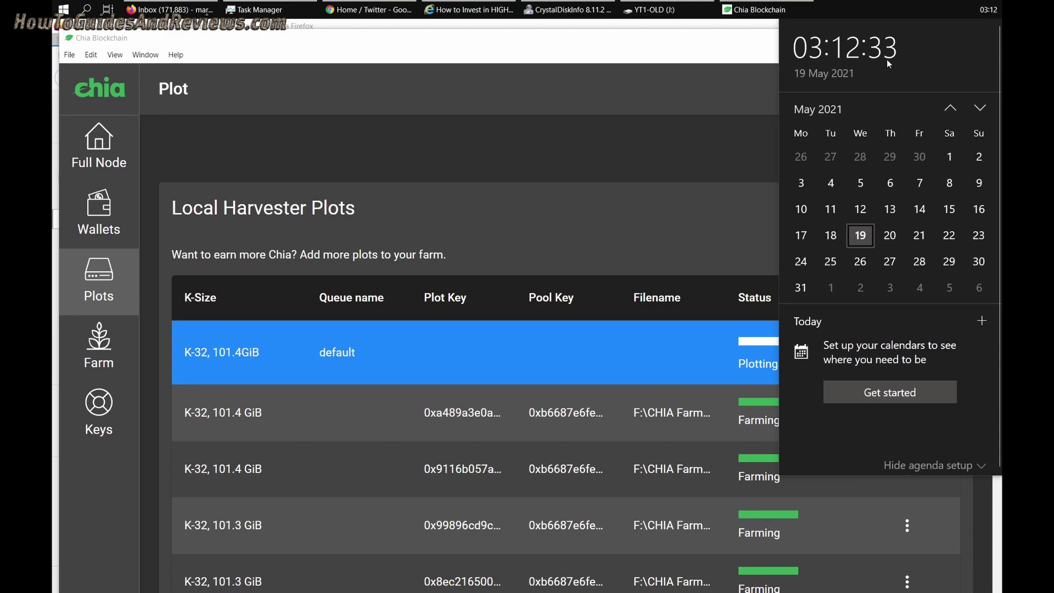
Step: Confirm the running plot has reached 100%, check the date, and start a new 101.4GiB k=32 plot
left_click(766, 221)
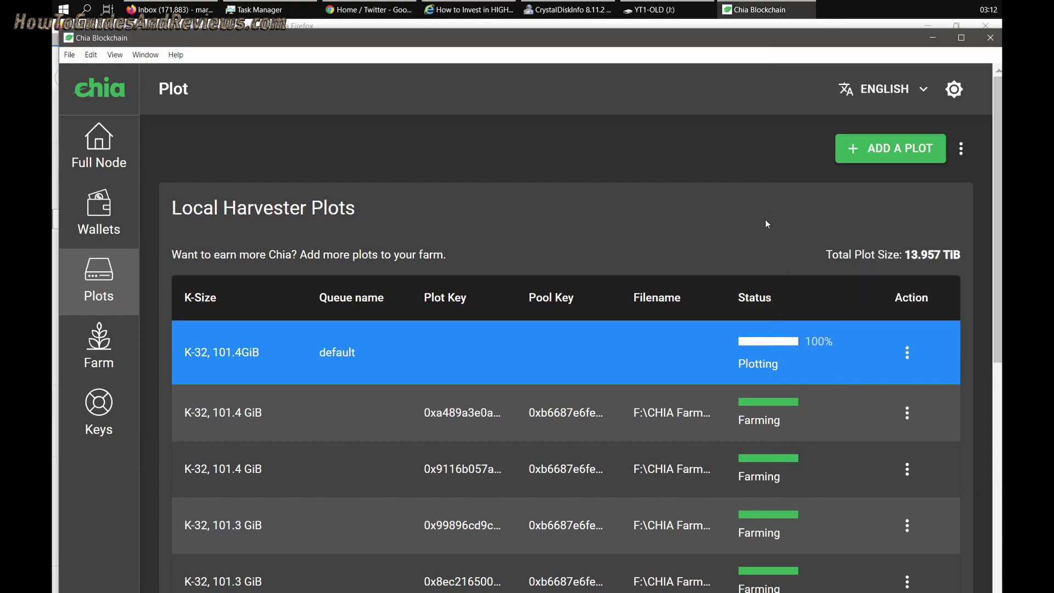
left_click_drag(832, 345, 797, 347)
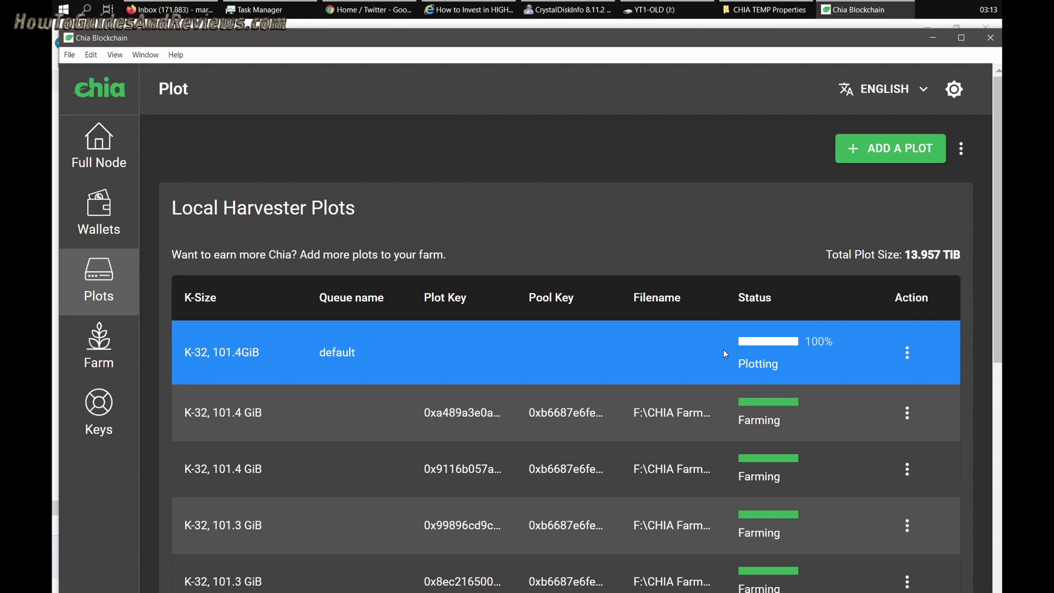
left_click(995, 8)
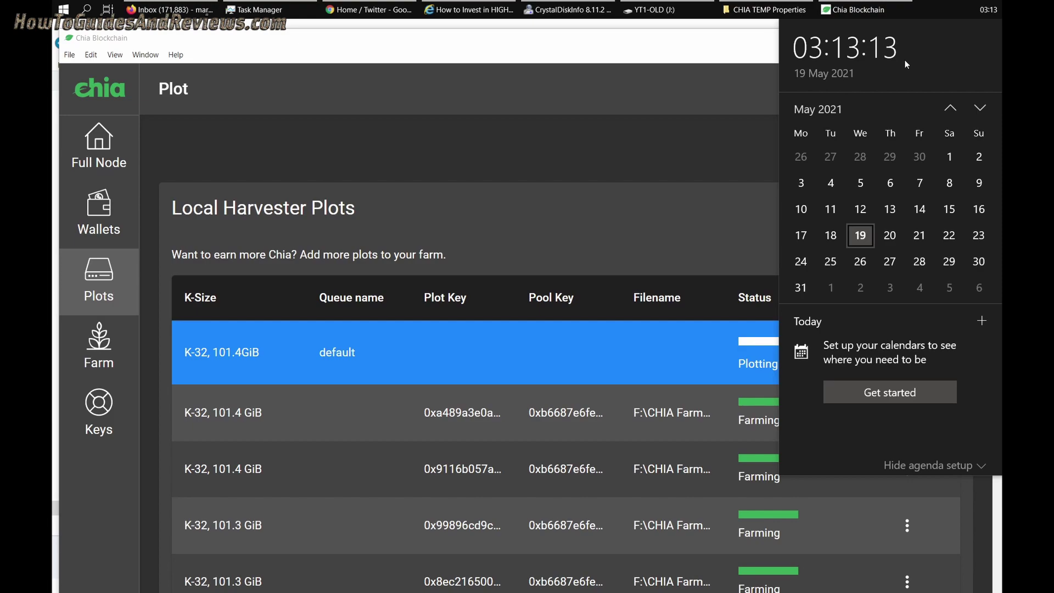
left_click(679, 174)
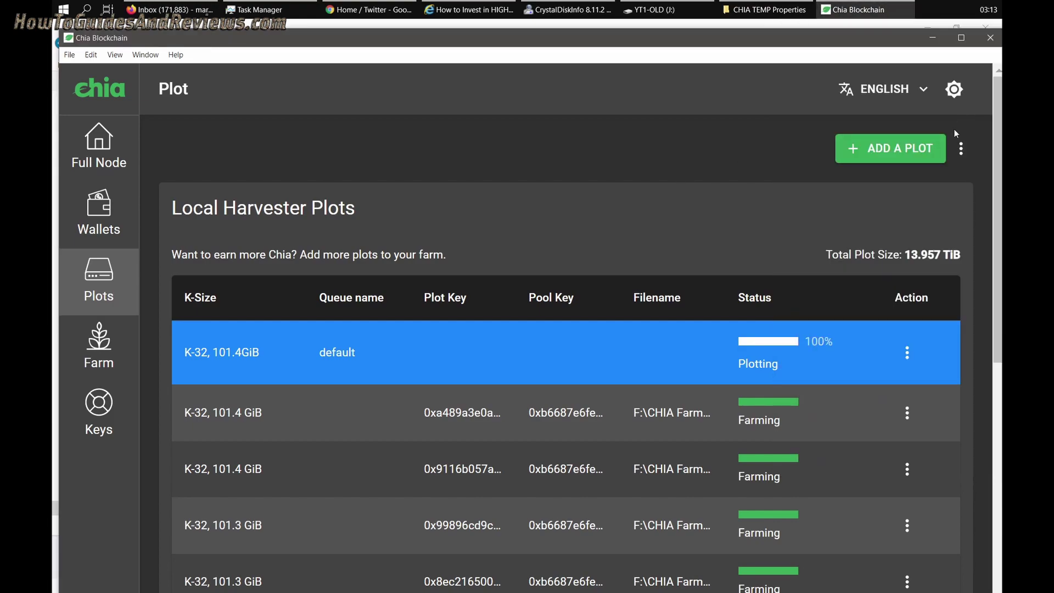
left_click(927, 147)
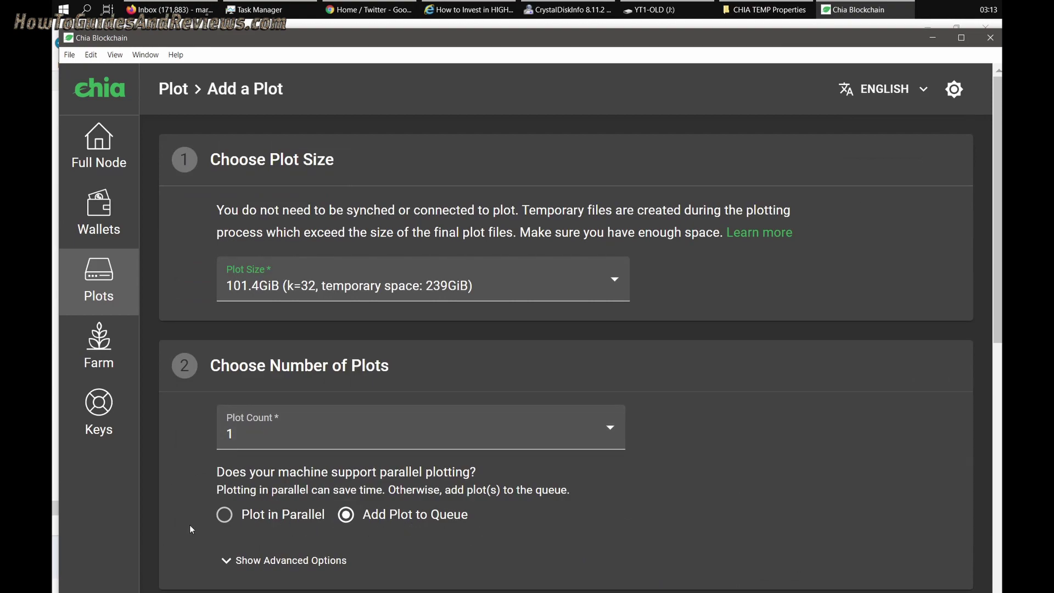
Step: Toggle the new plot to Plot in Parallel and back to Add Plot to Queue
left_click(224, 515)
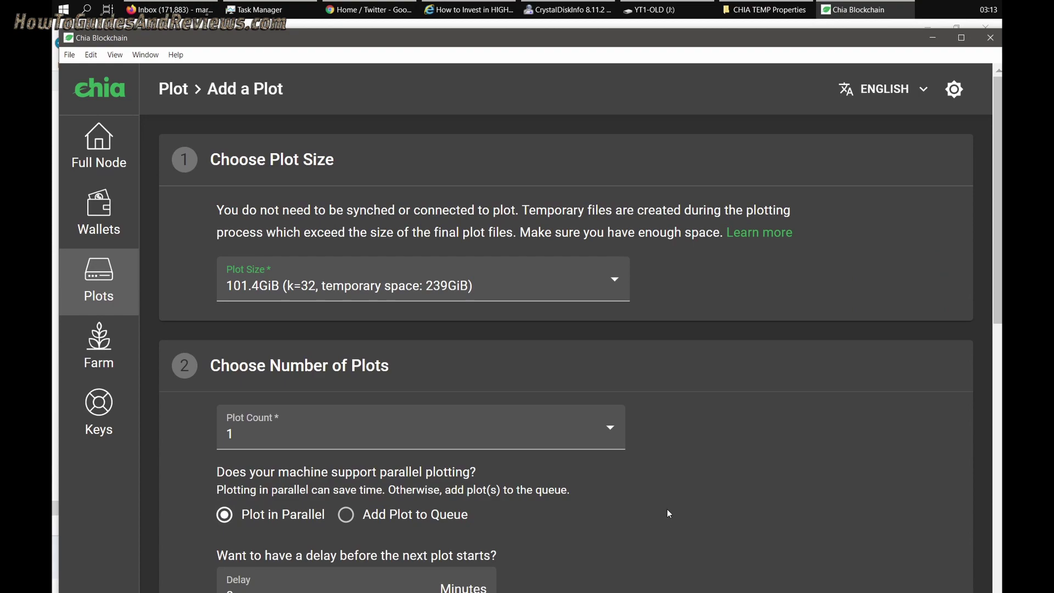
scroll(672, 509, "down", 4)
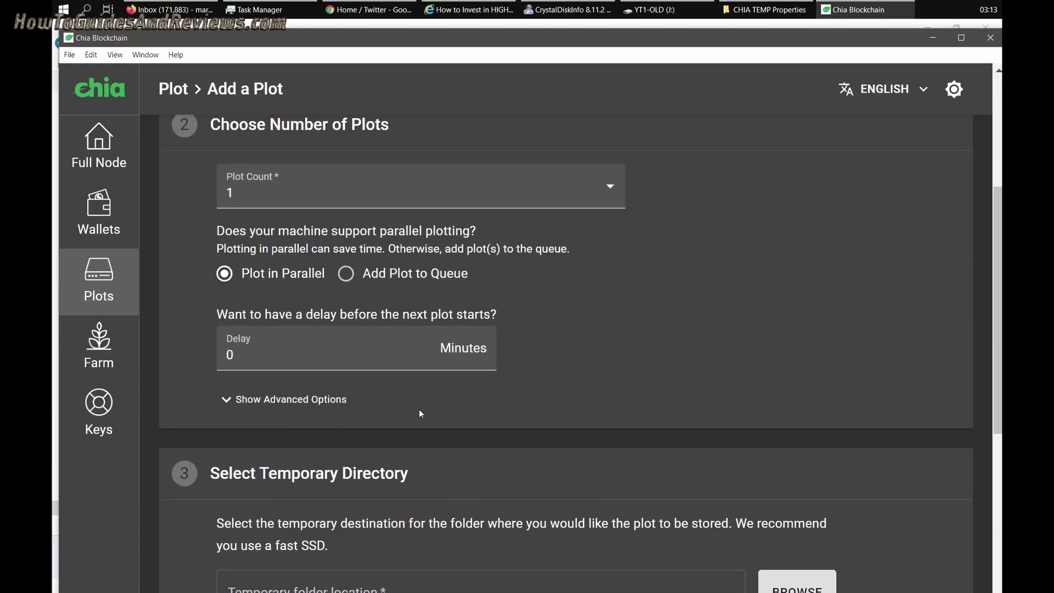
left_click(343, 277)
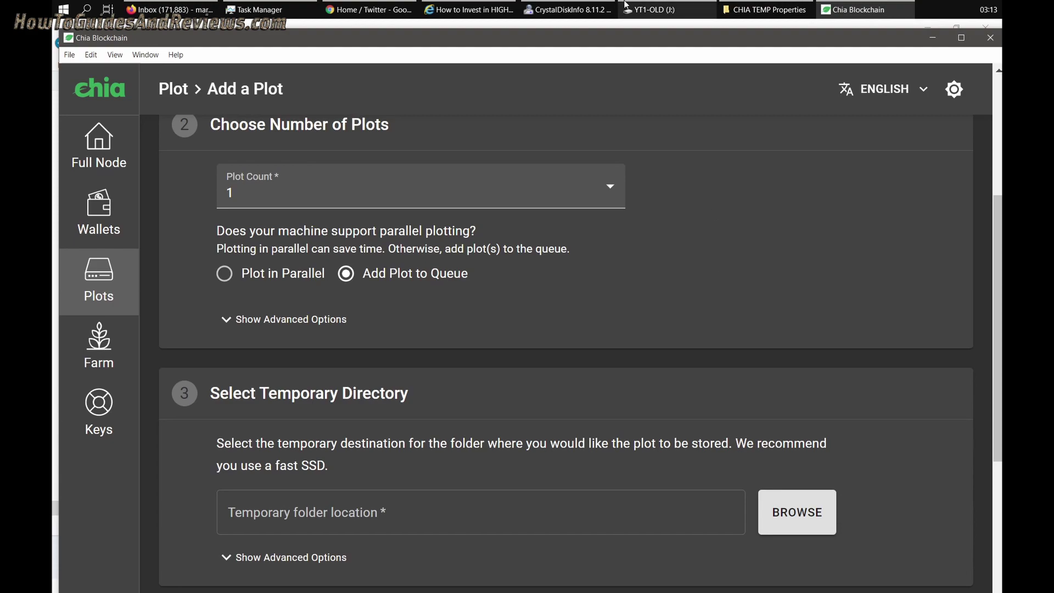
Step: Leave the form via Full Node and return to the top of the Plots list
left_click(112, 138)
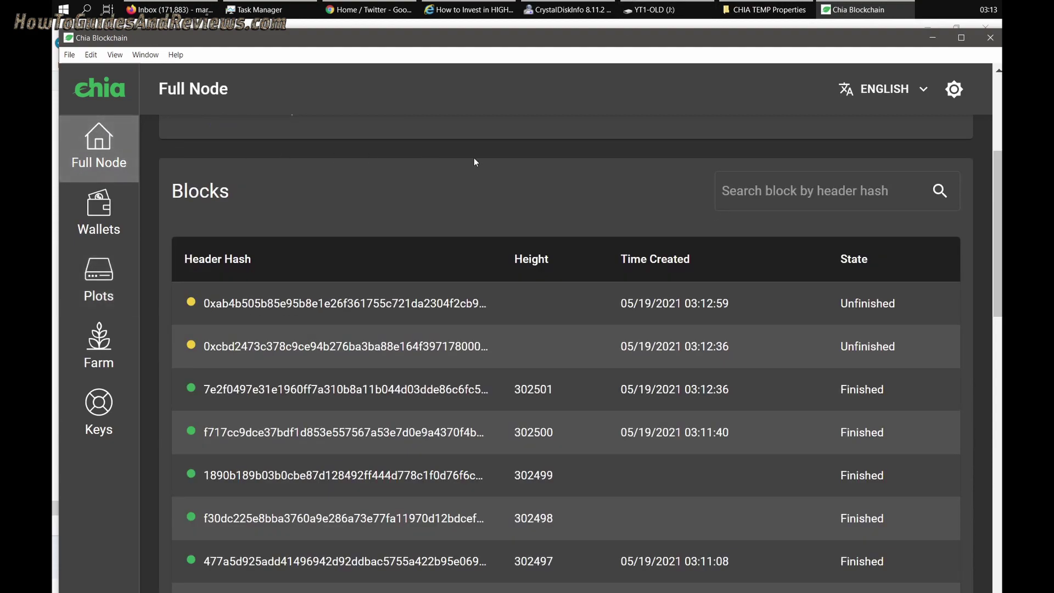
left_click(109, 304)
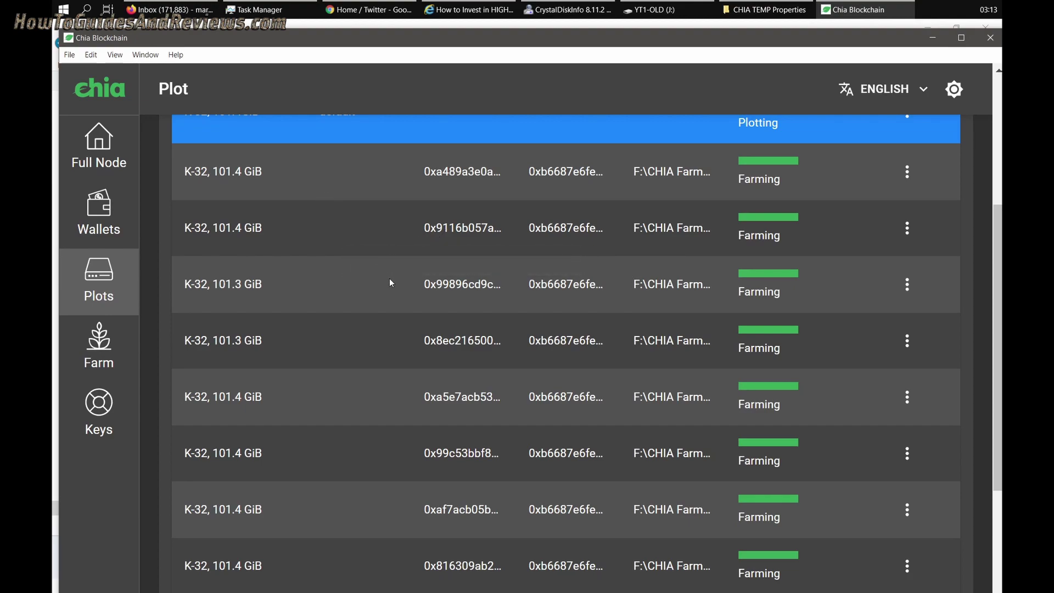
left_click(997, 176)
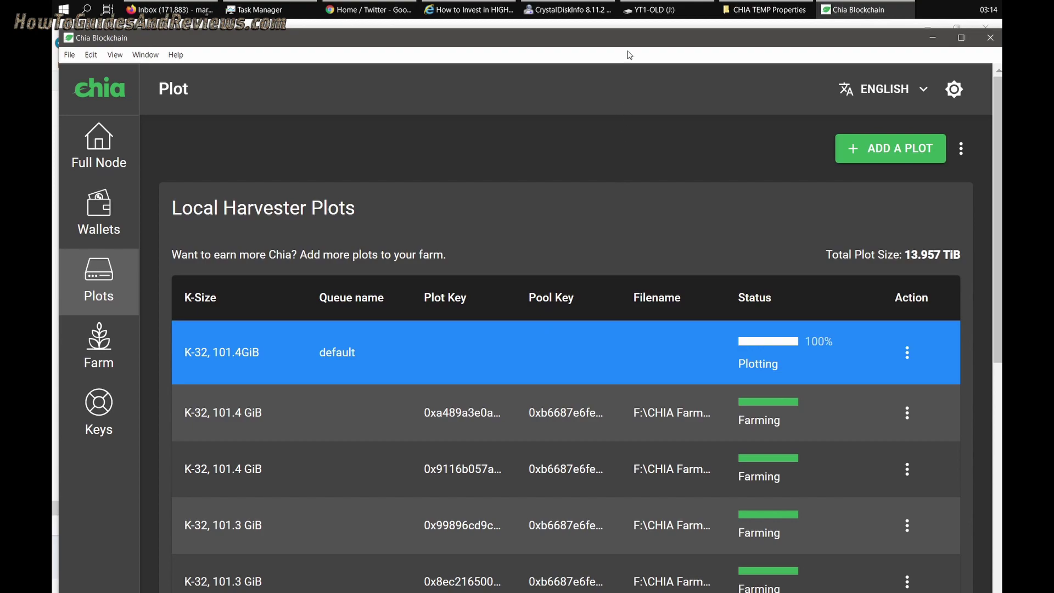
Step: Check drive temperatures in CrystalDiskInfo (J: 40 °C, E: 34 °C, C: 45 °C, D: 43 °C), then return to Chia
left_click(567, 9)
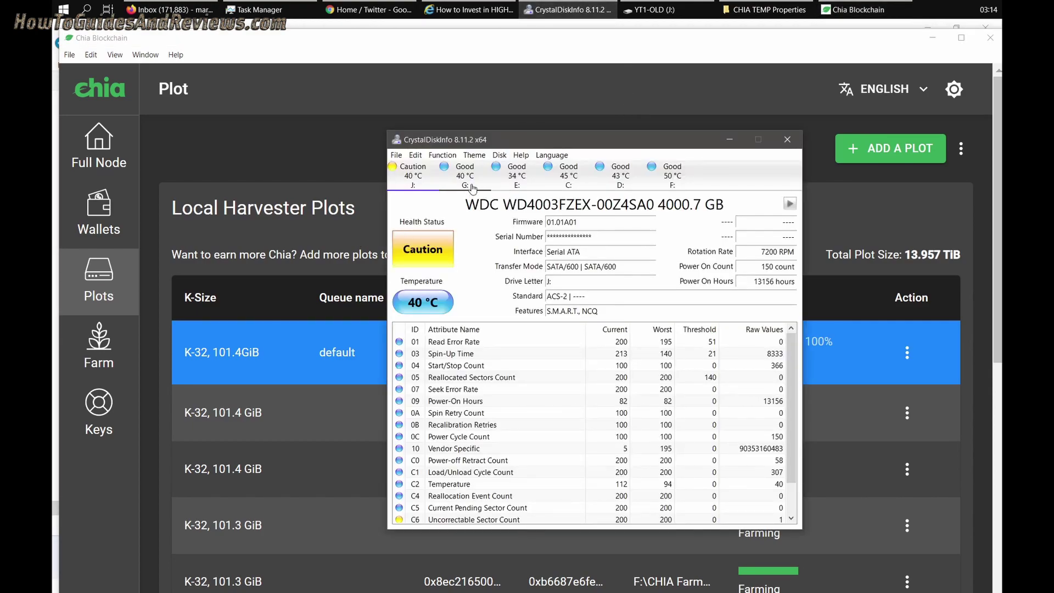
left_click(517, 181)
left_click(573, 181)
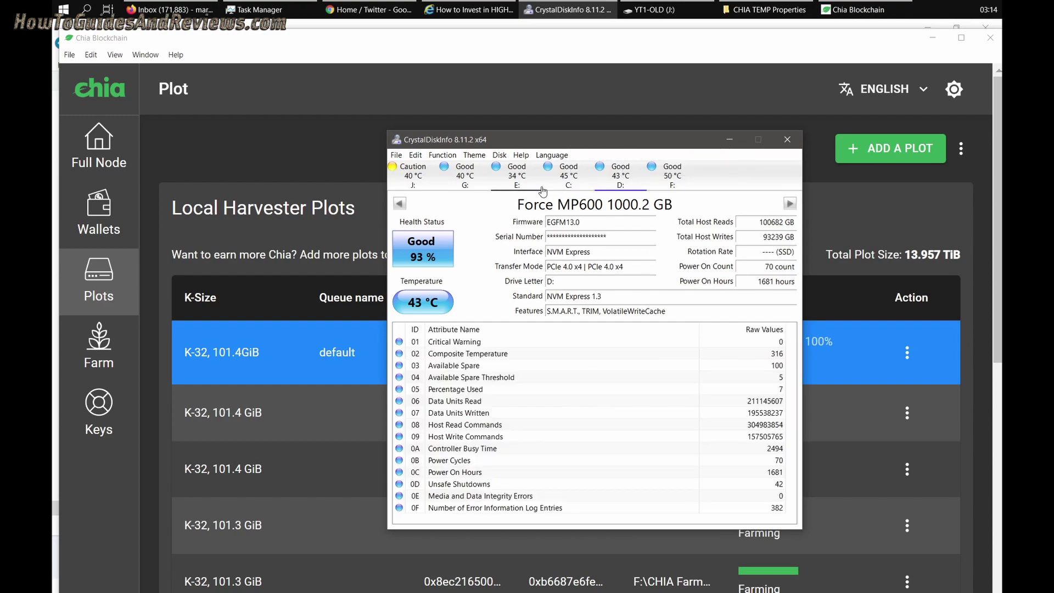
left_click(618, 179)
left_click(320, 136)
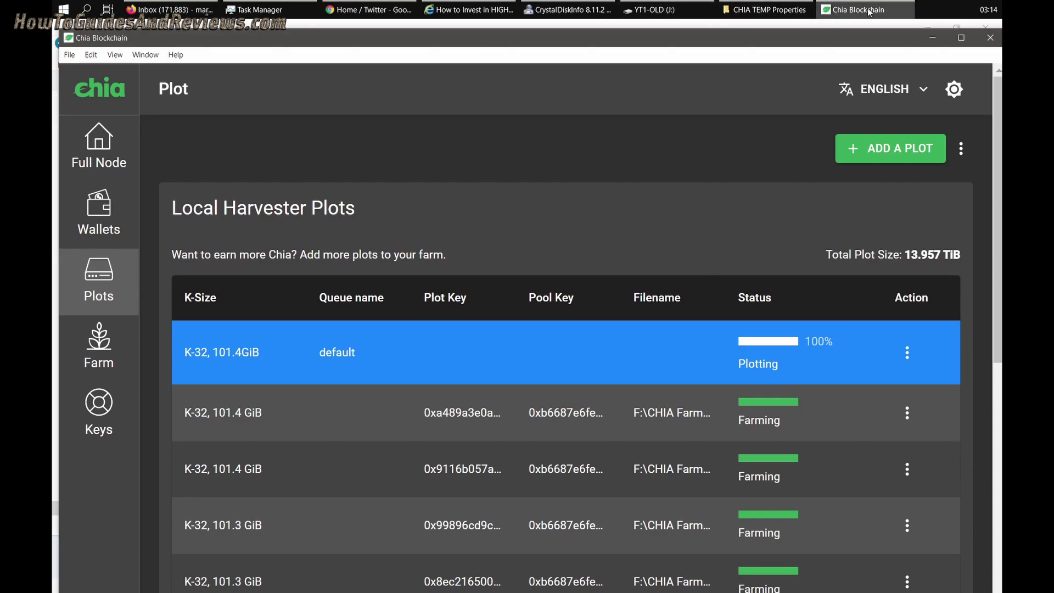
left_click(607, 11)
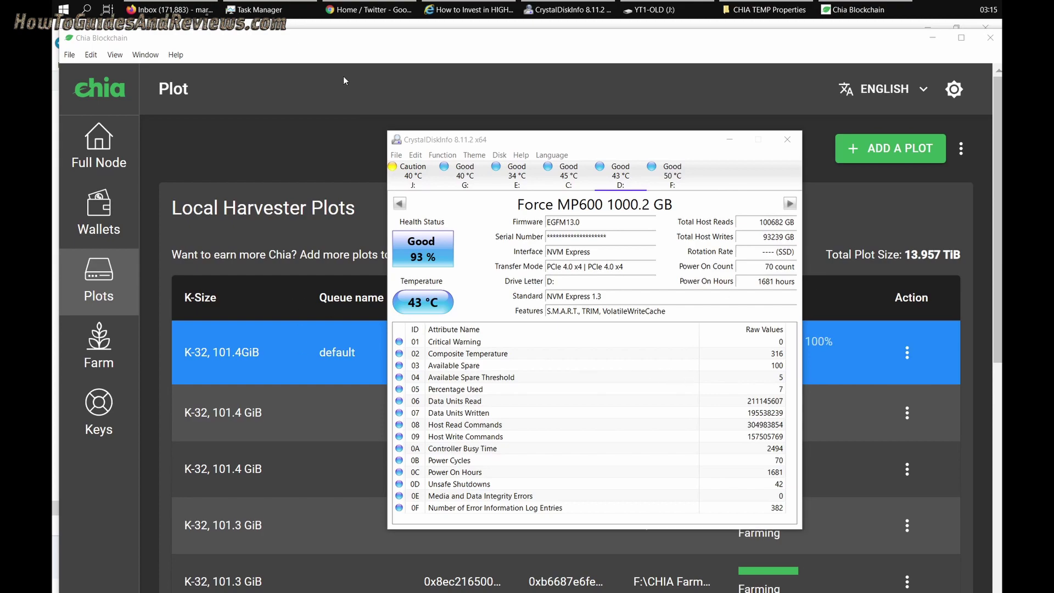
left_click(342, 109)
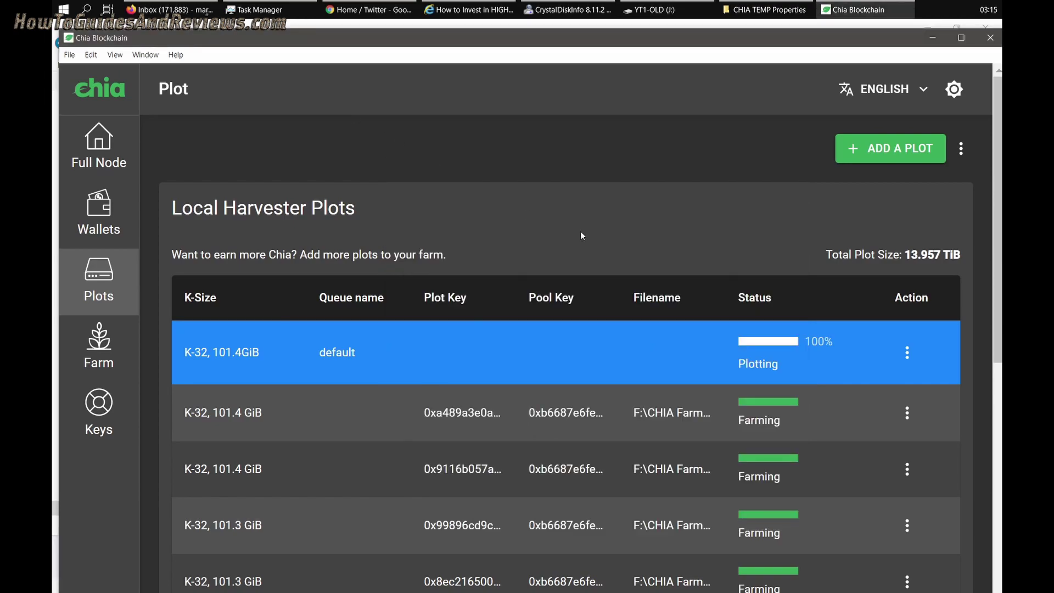
scroll(581, 232, "down", 6)
scroll(762, 371, "up", 6)
left_click(988, 9)
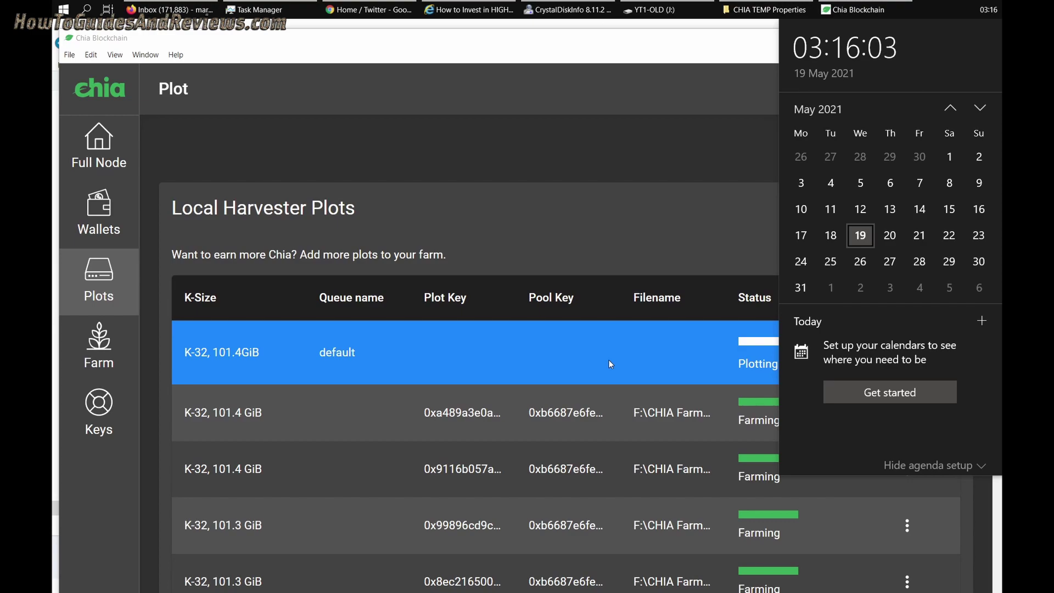
left_click(113, 357)
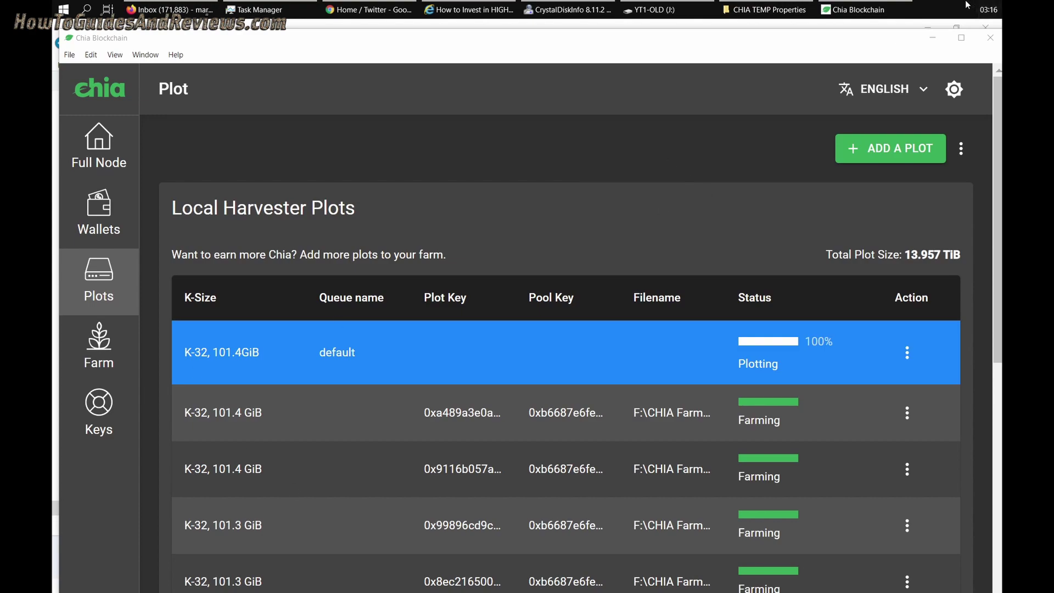
left_click(990, 10)
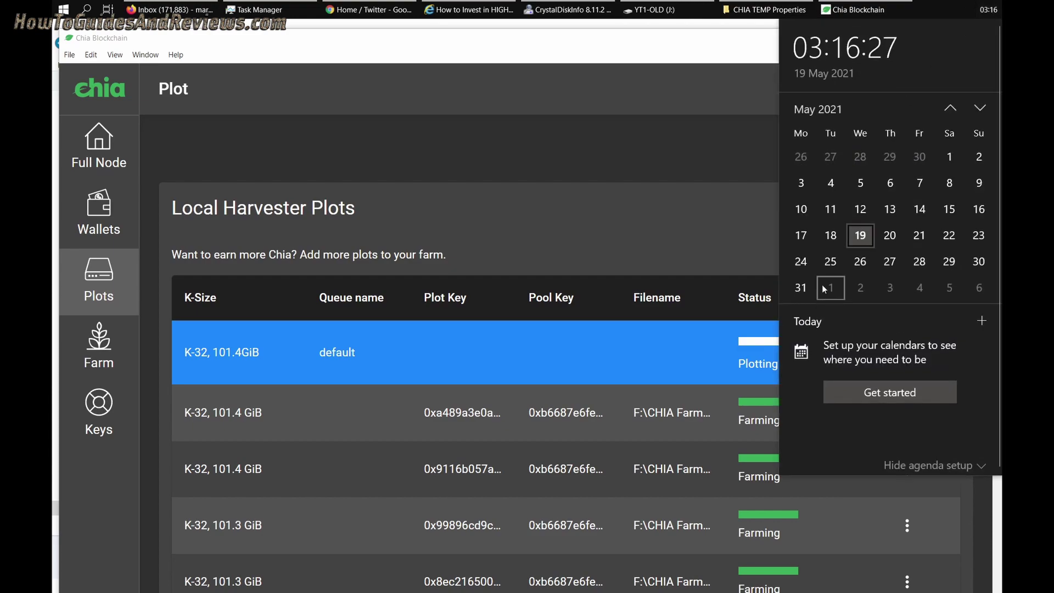
left_click(645, 214)
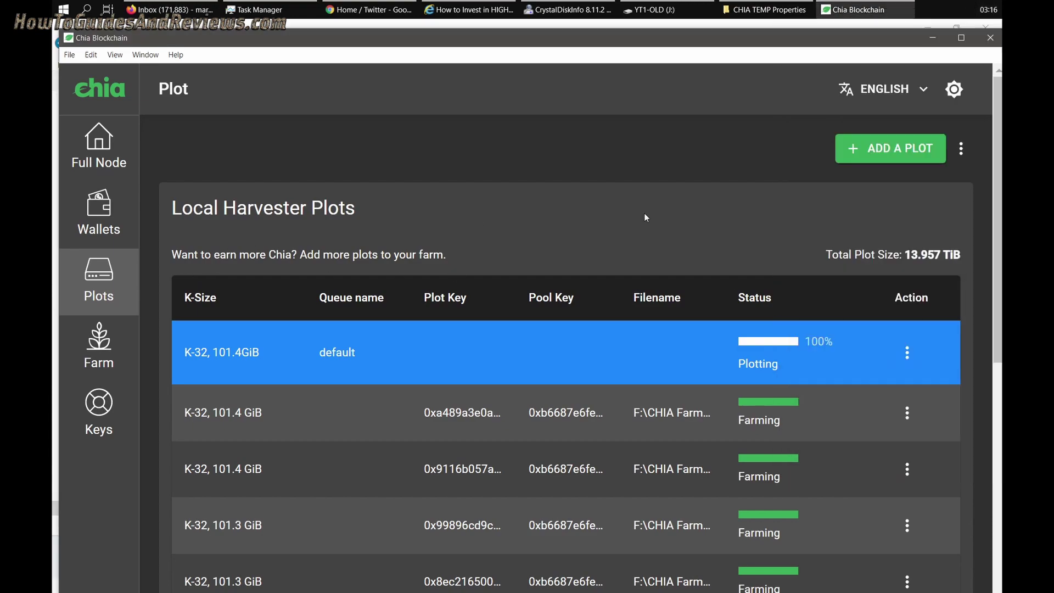
Step: Open a new 101.4GiB k=32 plot form set to Add Plot to Queue, then bring up CrystalDiskInfo
left_click(858, 156)
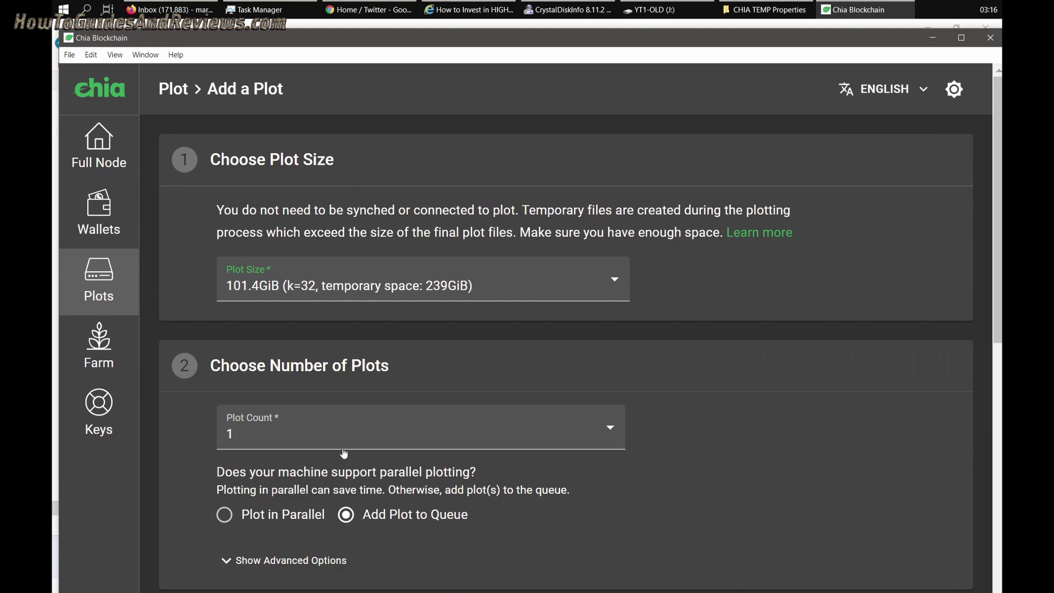
left_click(235, 522)
left_click(345, 516)
scroll(713, 571, "down", 4)
scroll(733, 572, "up", 4)
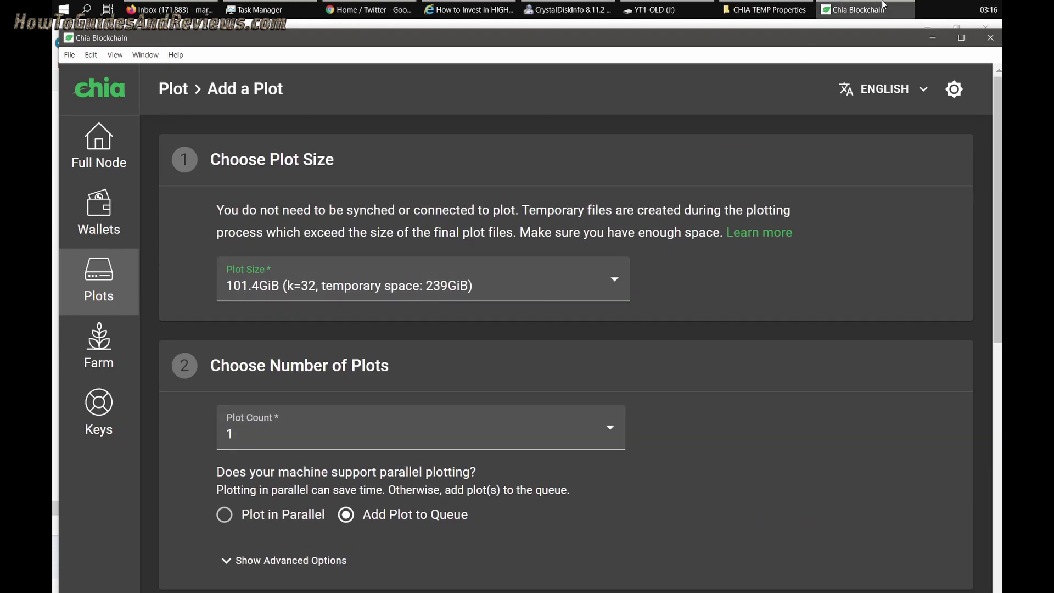
mouse_move(879, 5)
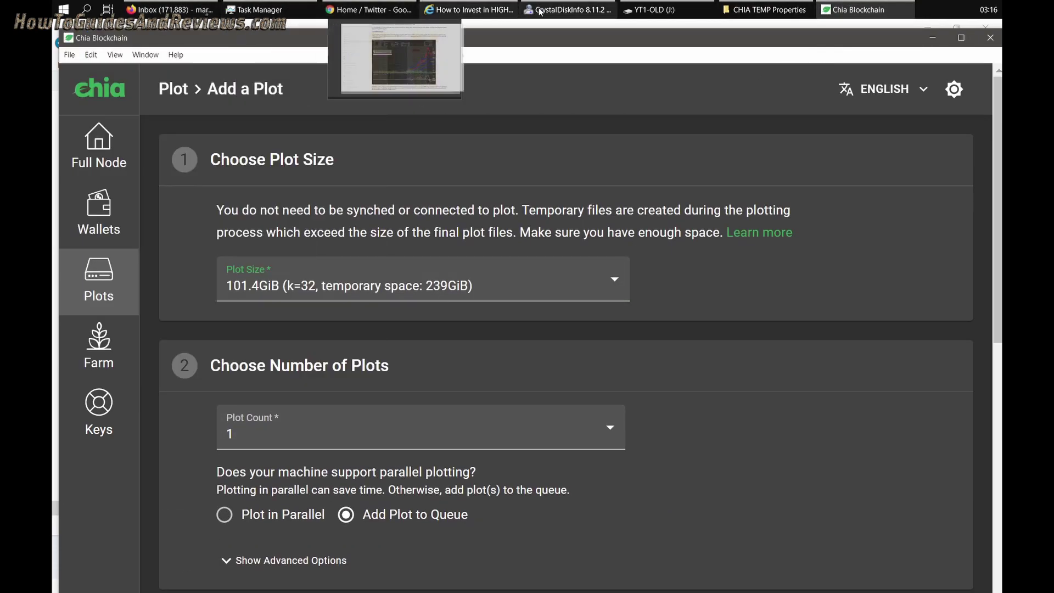
left_click(577, 8)
Step: Read the J: drive at 40 °C and the 14TB F: drive at 50 °C, then return to Chia's Plots list
left_click(412, 181)
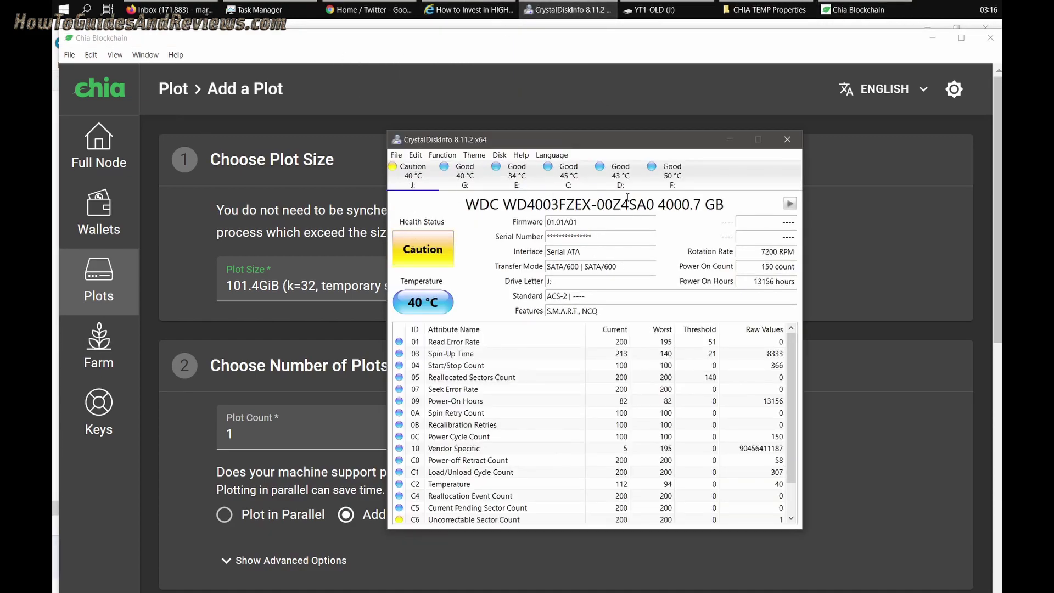
left_click(686, 187)
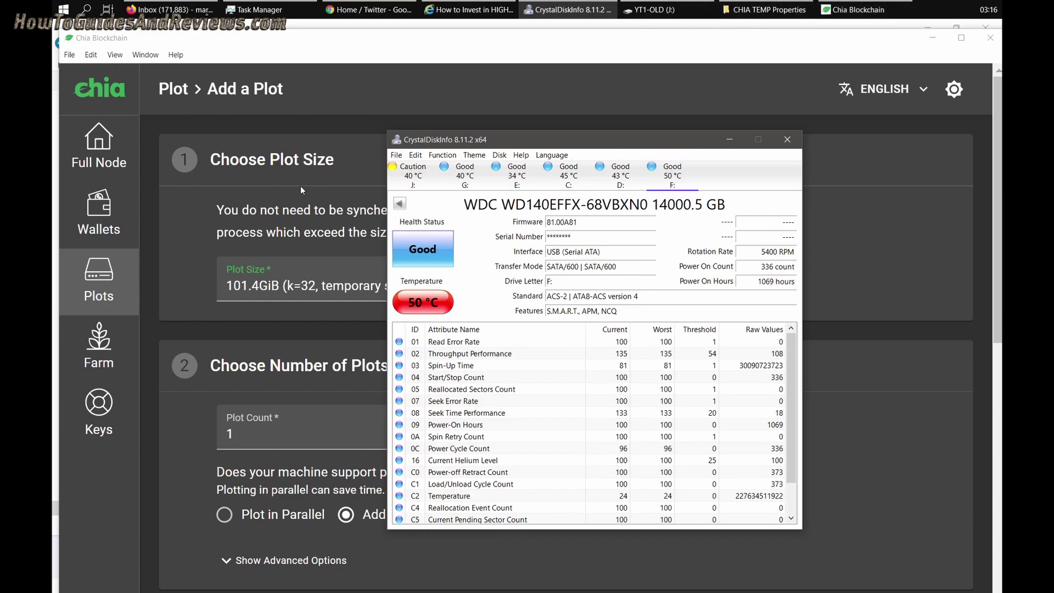
left_click(107, 342)
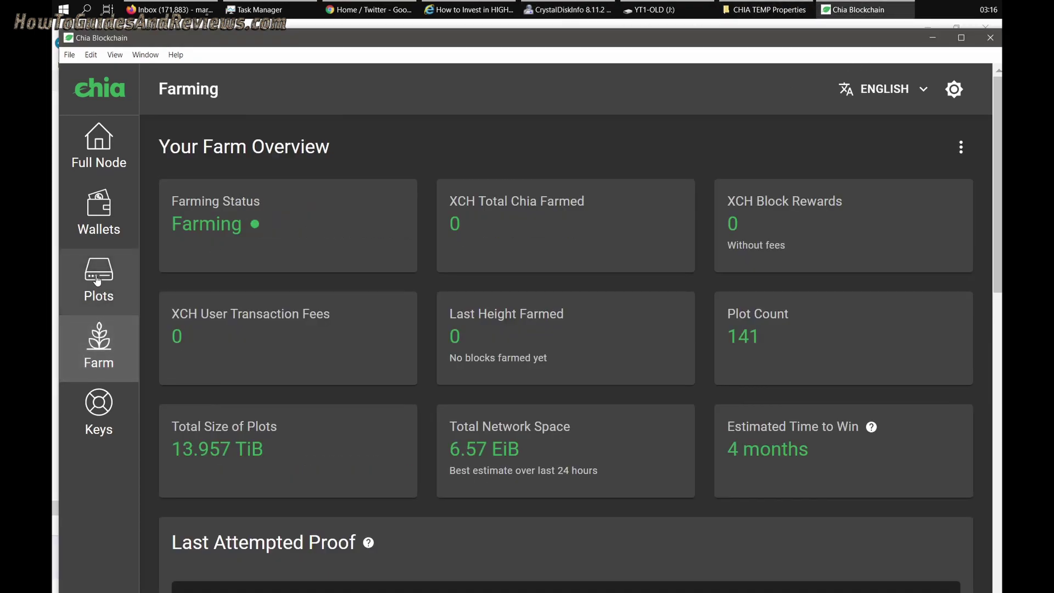
left_click(99, 279)
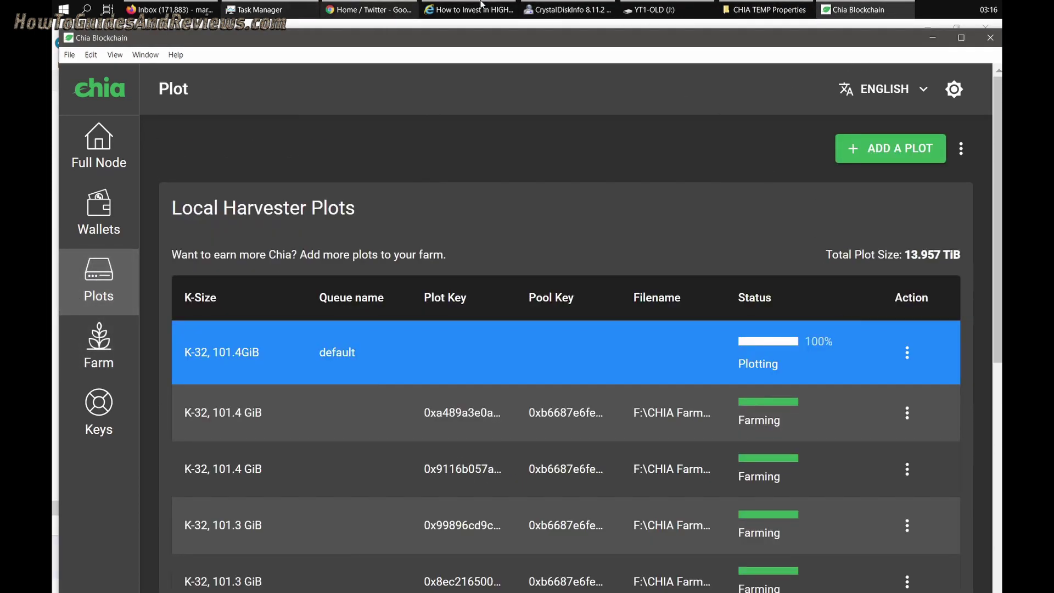